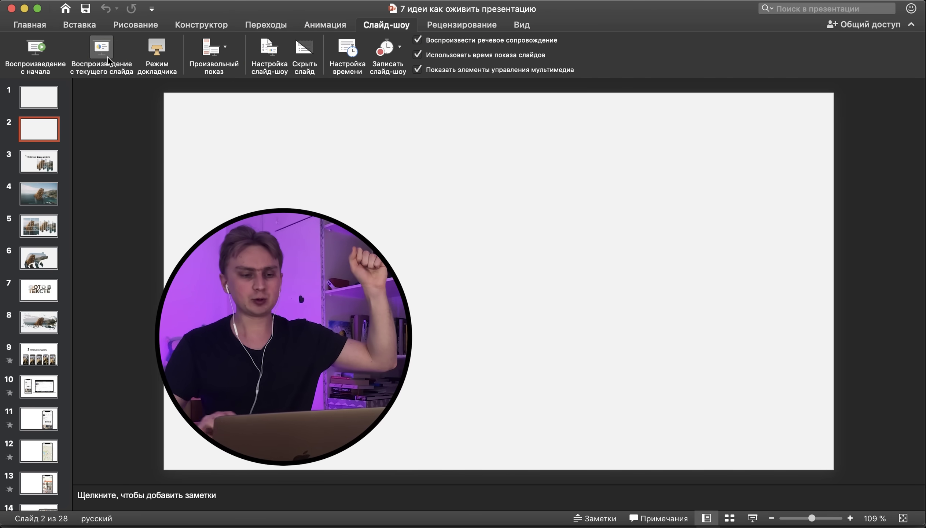
- Play the slide show from the current slide through the bear, photo-in-text and brush-stroke slides, then exit
left_click(107, 58)
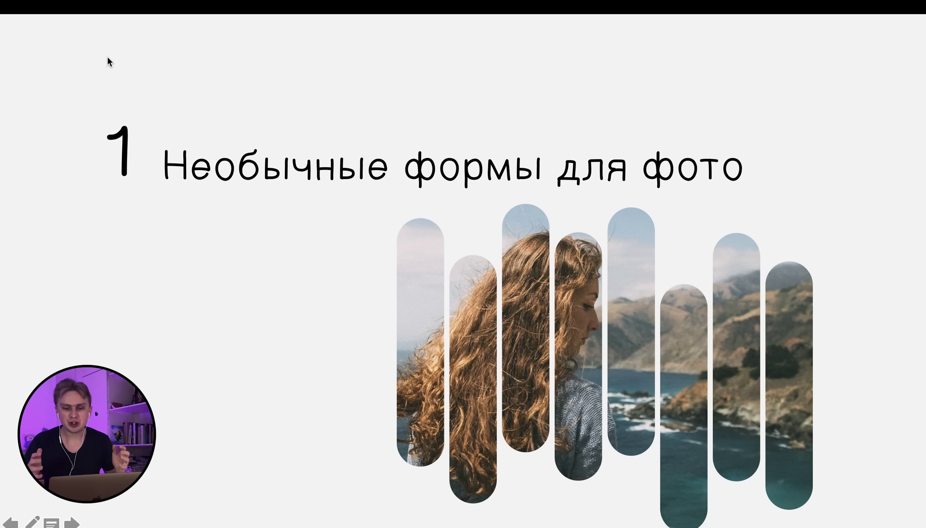
left_click(108, 57)
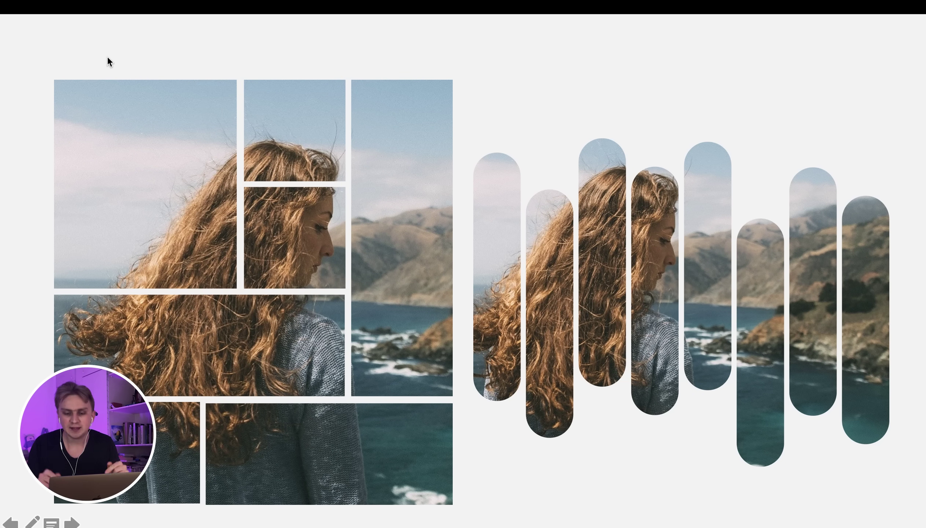
key("Right")
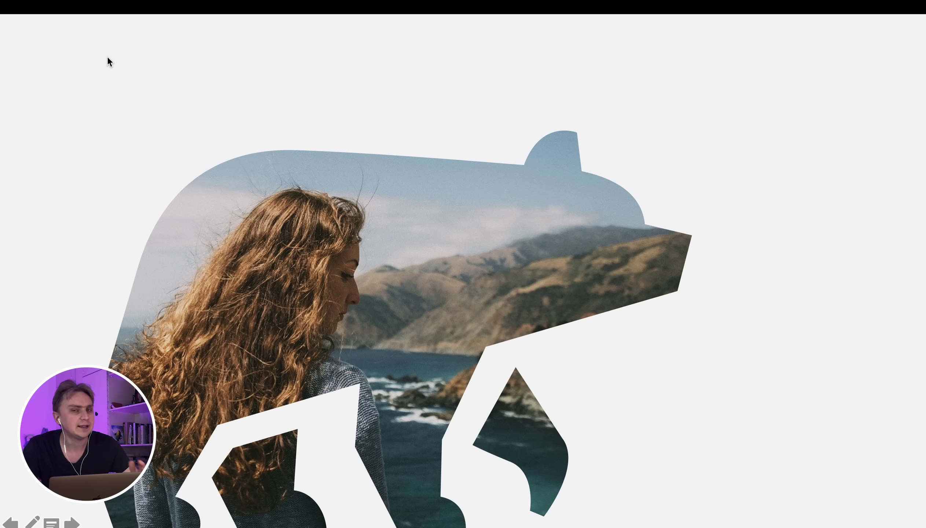
key("Right")
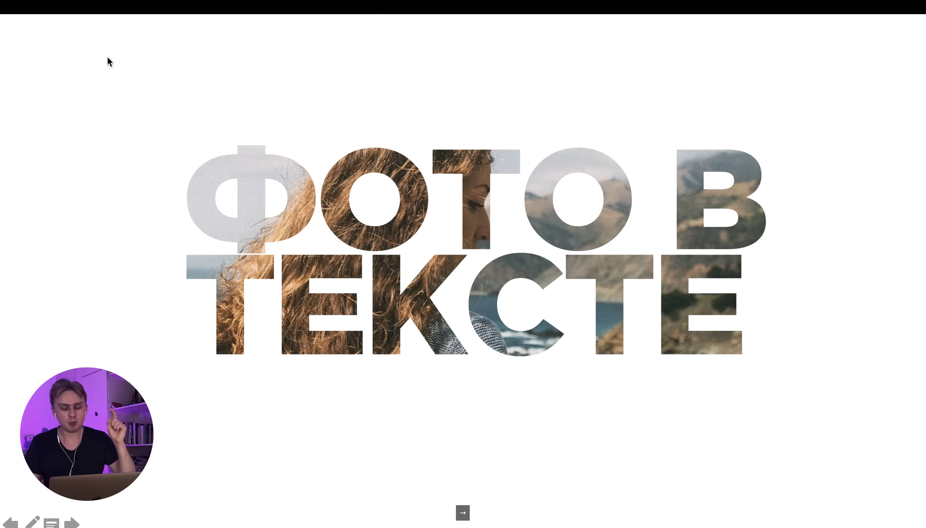
key("Right")
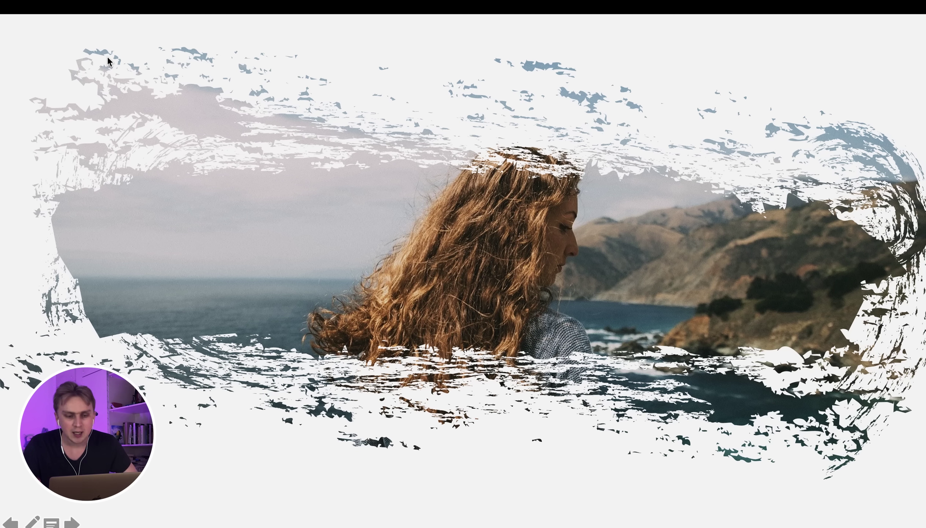
key("Escape")
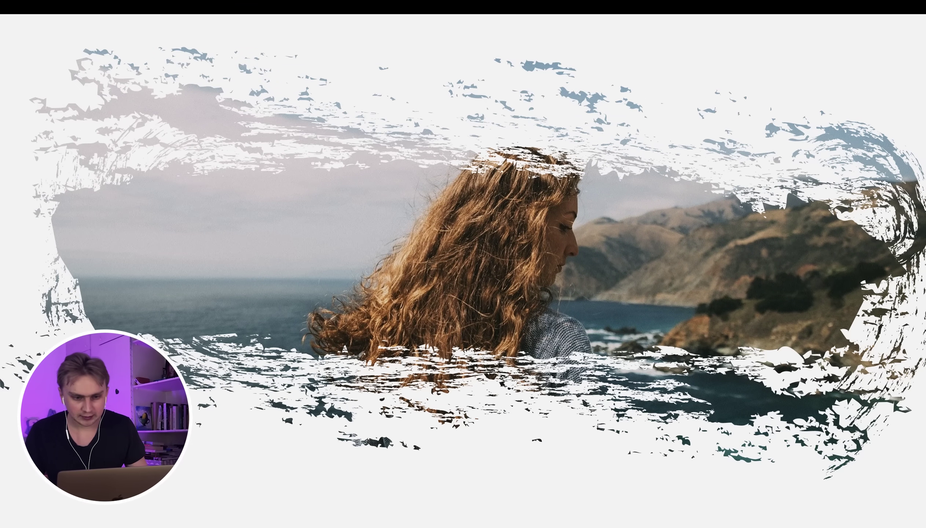
key("Escape")
- Switch to the Примеры presentation and draw a large triangle over the left autumn photo
key("ctrl+Up")
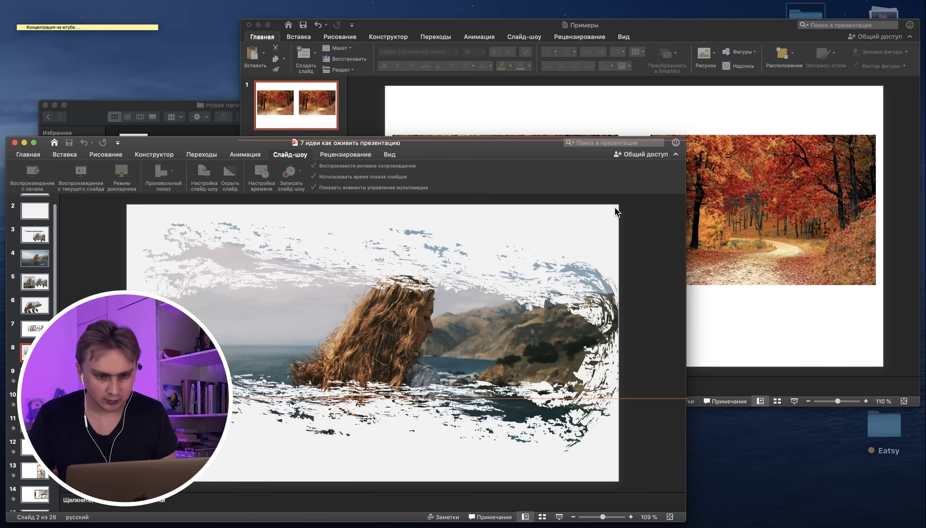
left_click(637, 193)
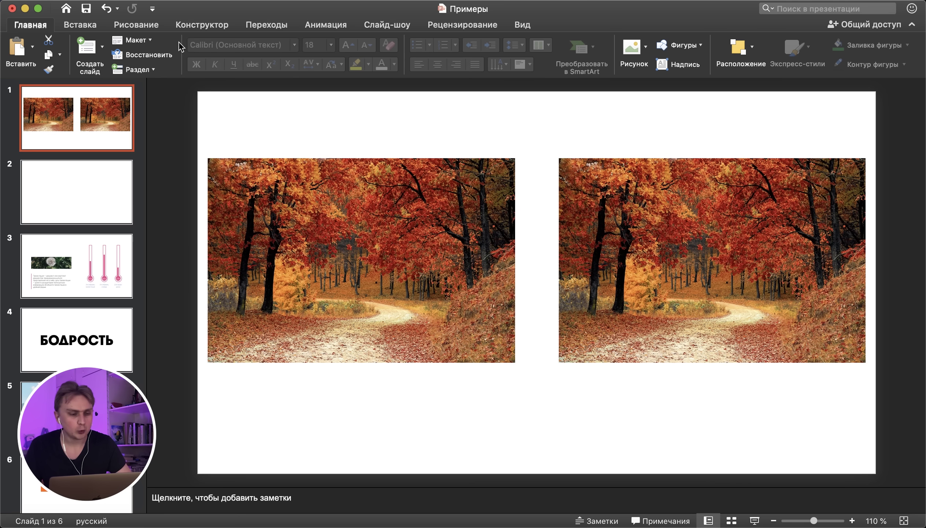
left_click(76, 29)
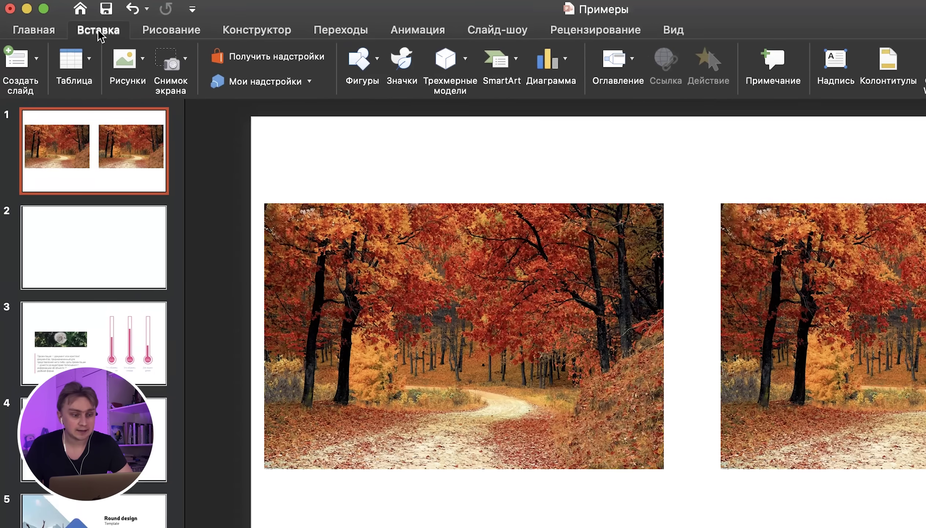
left_click(359, 58)
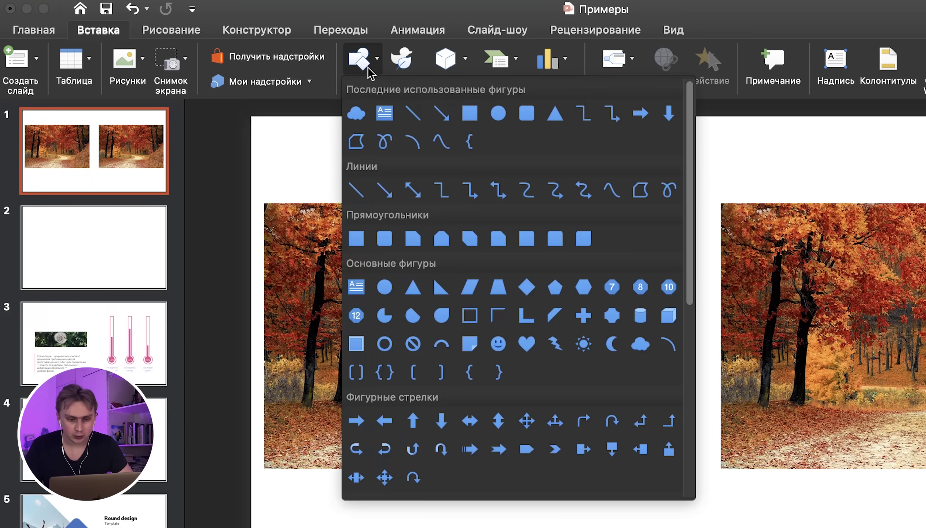
left_click(556, 125)
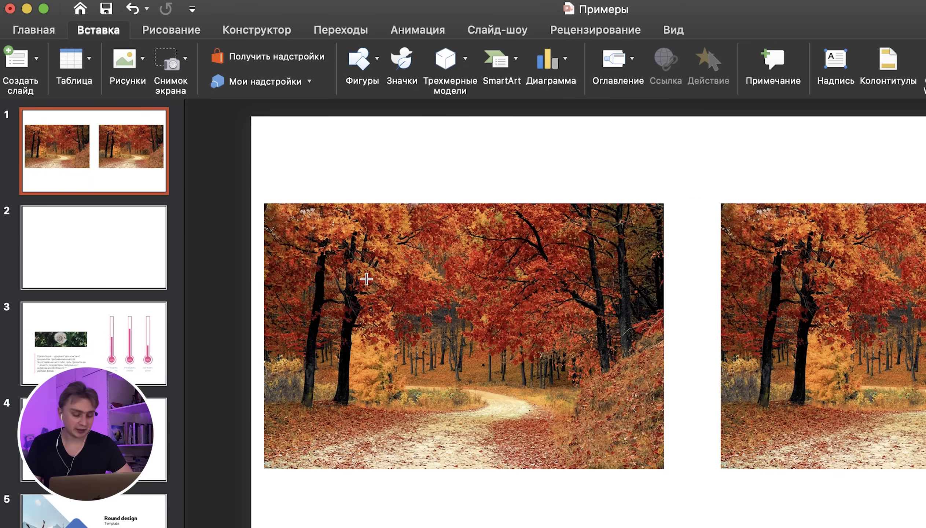
mouse_move(339, 286)
left_mouse_down()
mouse_move(423, 399)
mouse_move(488, 404)
left_mouse_up()
left_click_drag(371, 328, 319, 329)
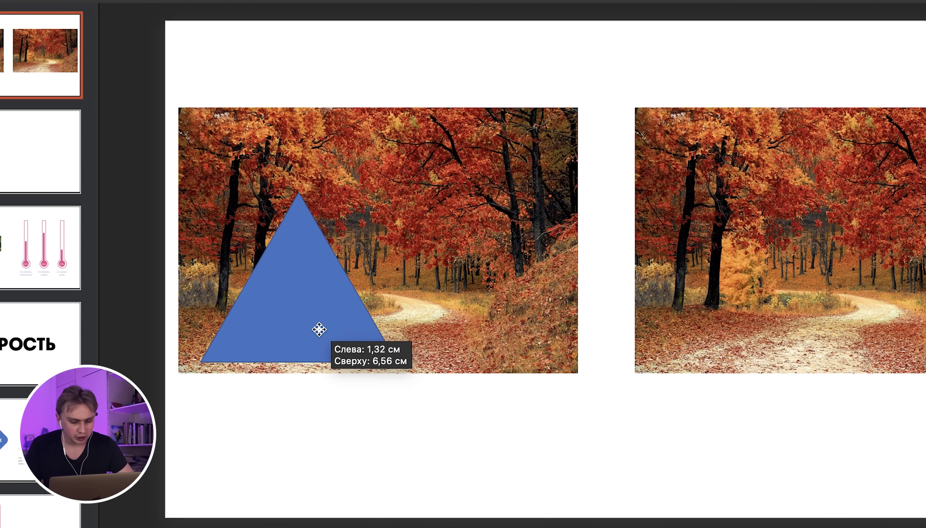
- Duplicate the triangle, then shrink, rotate and invert the copy against the large one
key("ctrl+c")
key("ctrl+v")
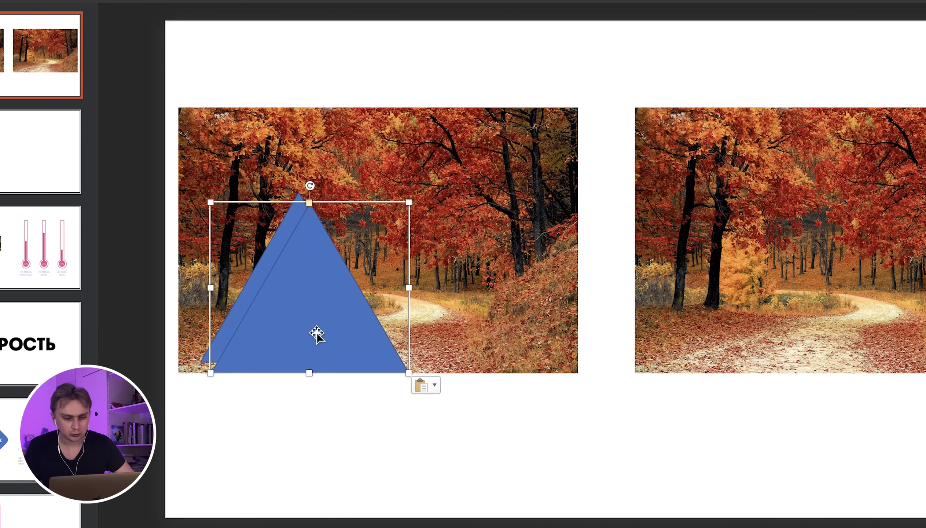
left_click_drag(319, 329, 410, 317)
left_click_drag(390, 165, 239, 187)
left_click_drag(422, 392, 399, 299)
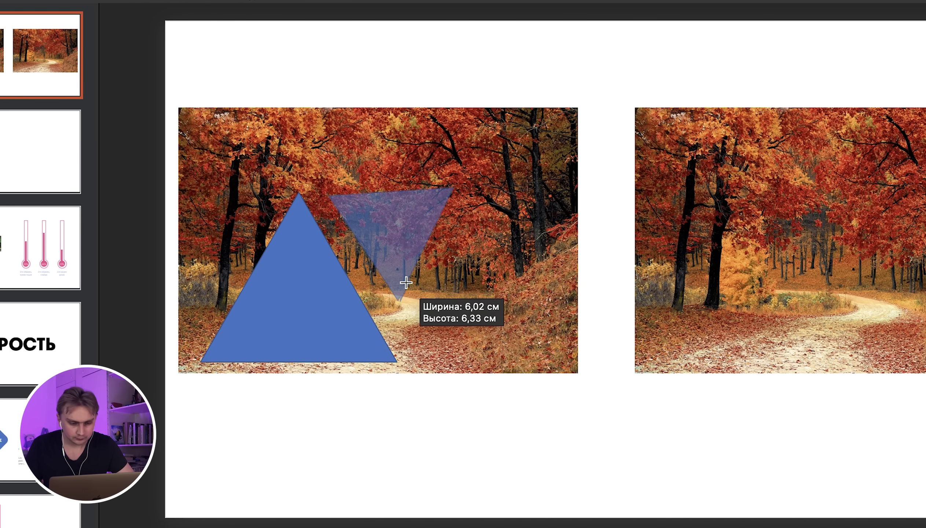
left_click_drag(309, 188, 311, 155)
mouse_move(368, 222)
left_mouse_down()
mouse_move(347, 212)
mouse_move(449, 272)
left_mouse_up()
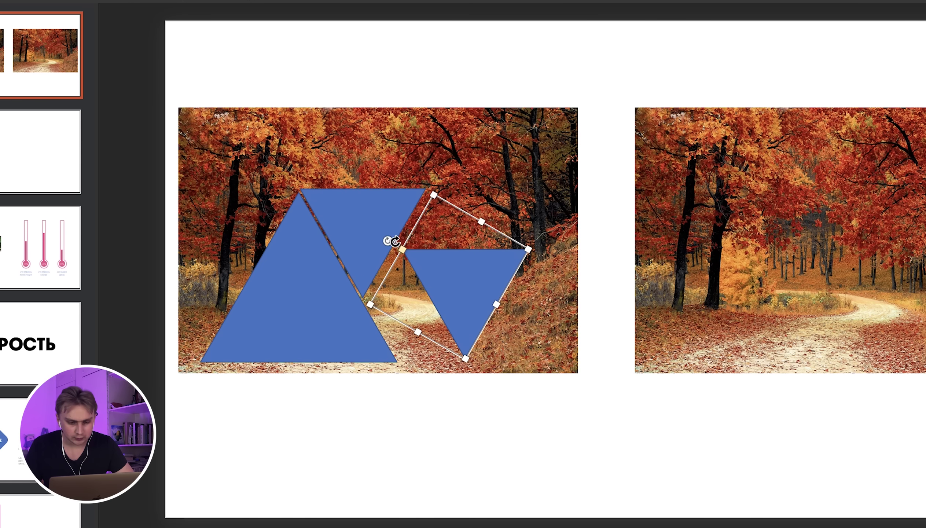
- Rotate the lower-right triangle clockwise and nudge it into place
left_click_drag(388, 241, 484, 196)
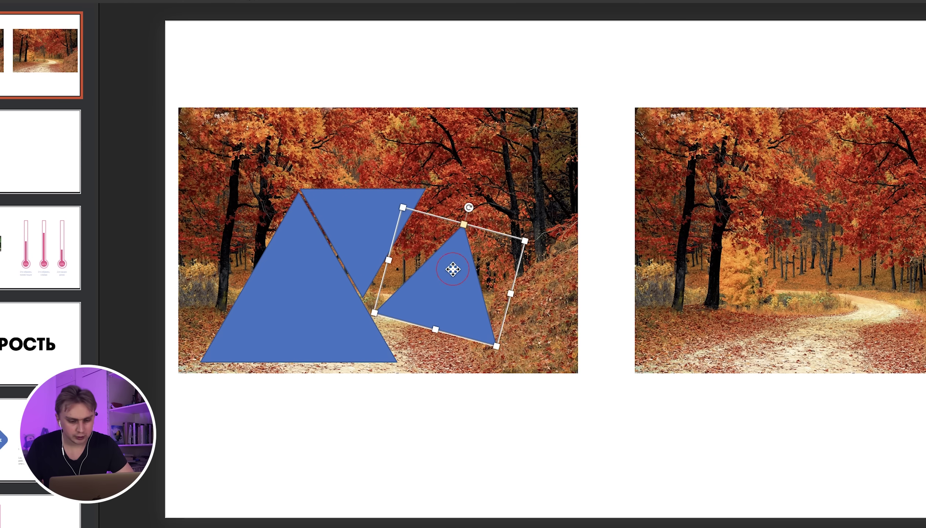
left_click_drag(453, 269, 447, 259)
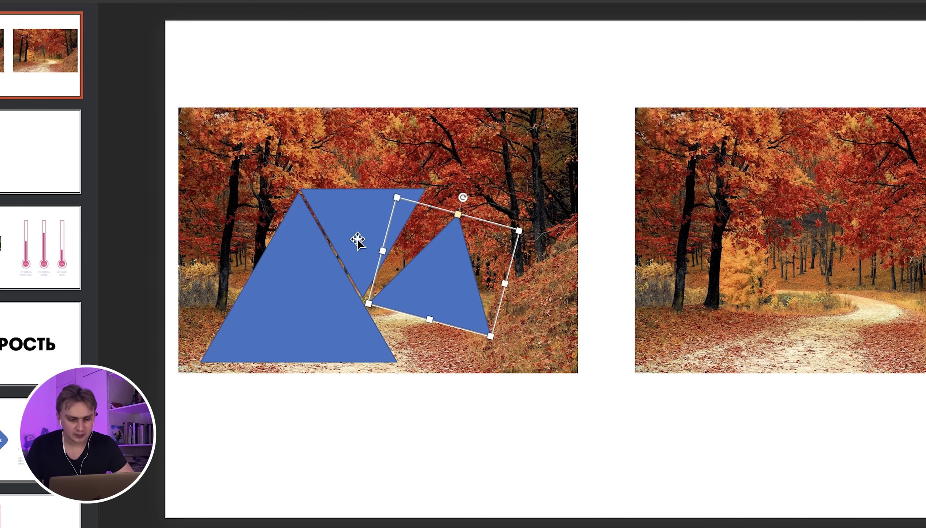
left_click(491, 445)
left_click(439, 280)
left_click(370, 408)
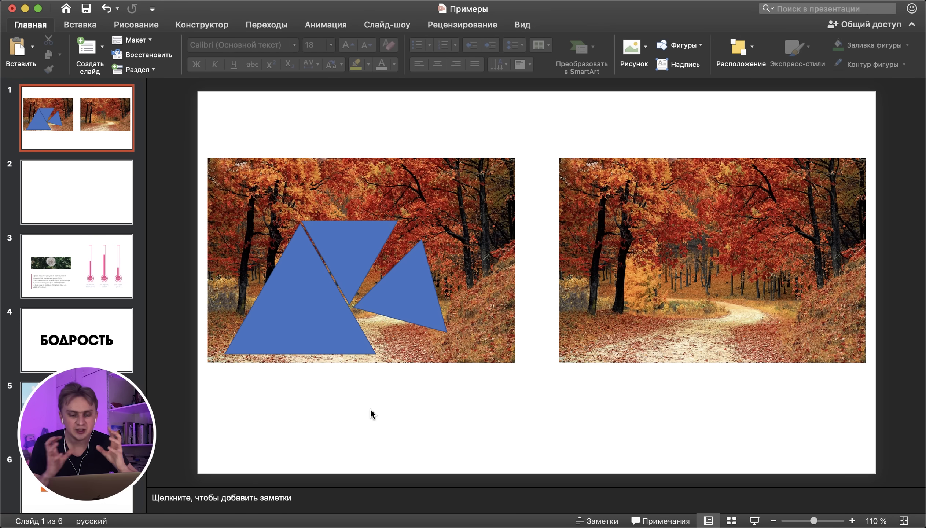
- Select the three blue triangles and unite them into one shape with Merge Shapes
left_click(414, 277)
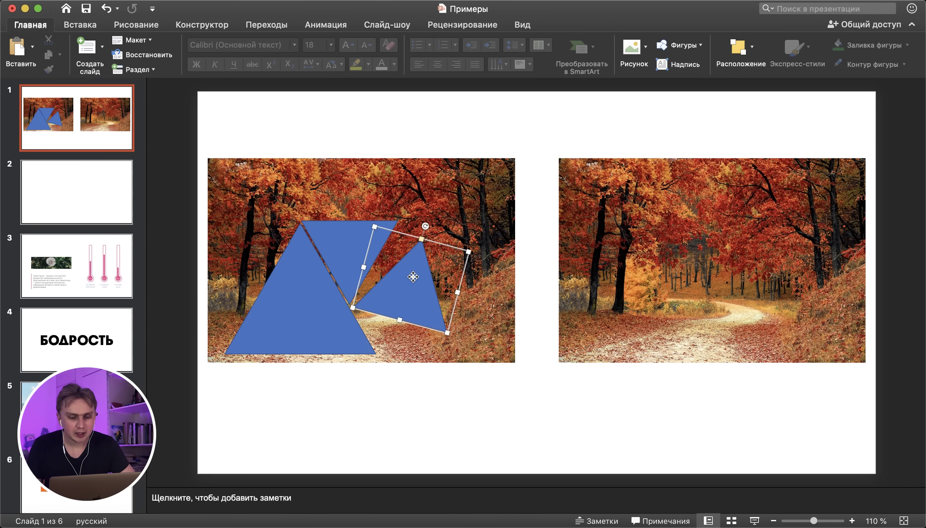
left_click(349, 255, "shift")
left_click(284, 337, "shift")
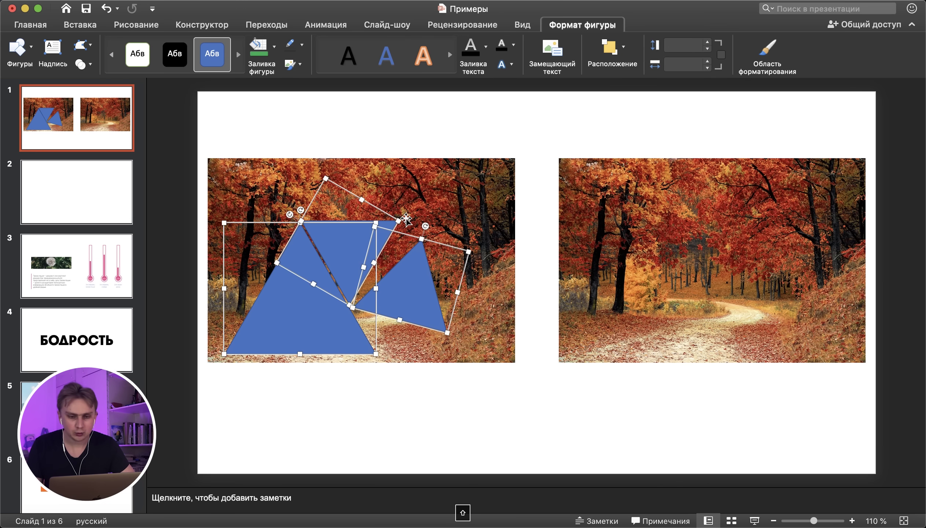
left_click(573, 26)
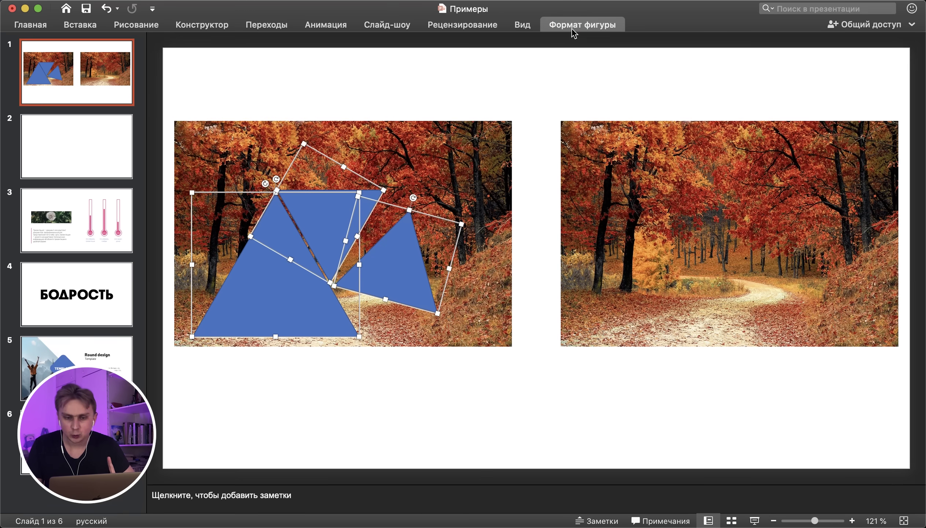
left_click(573, 28)
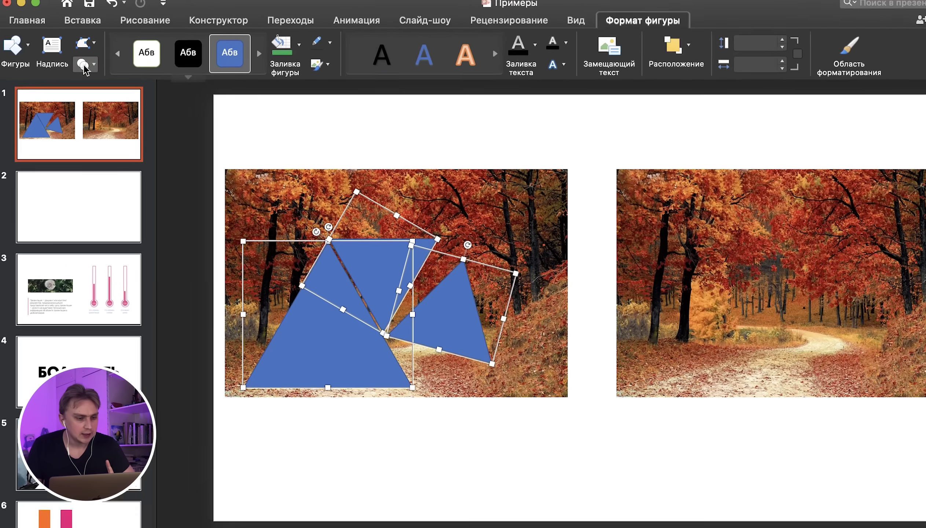
left_click(81, 65)
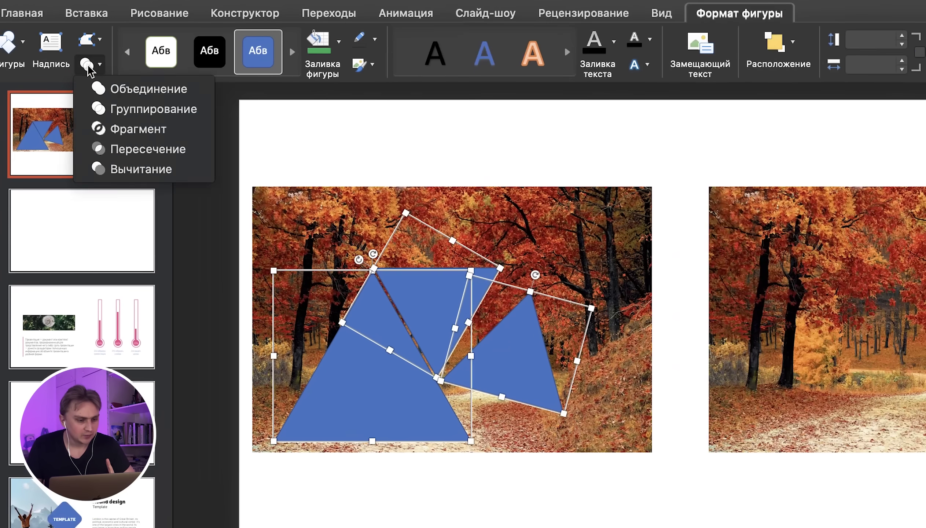
left_click(114, 94)
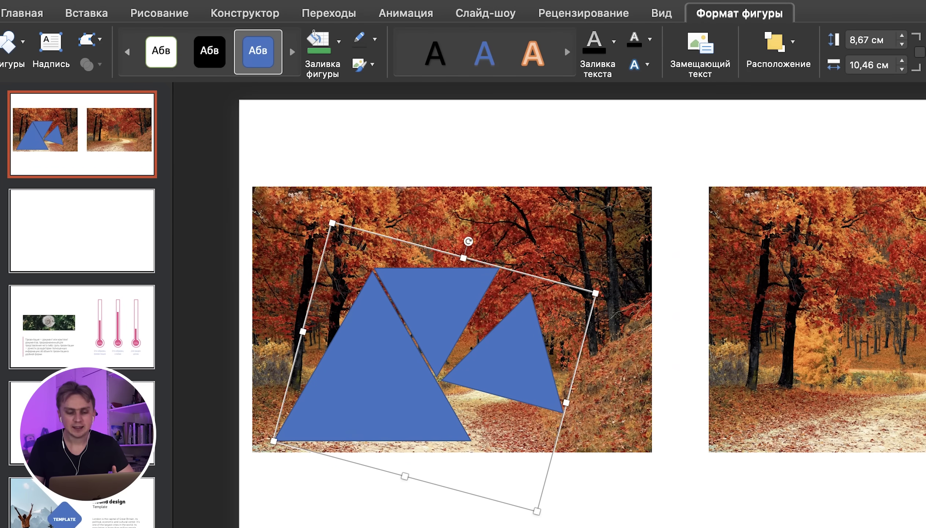
- Enlarge the merged triangle shape and shift it slightly left over the photo
left_click(628, 527)
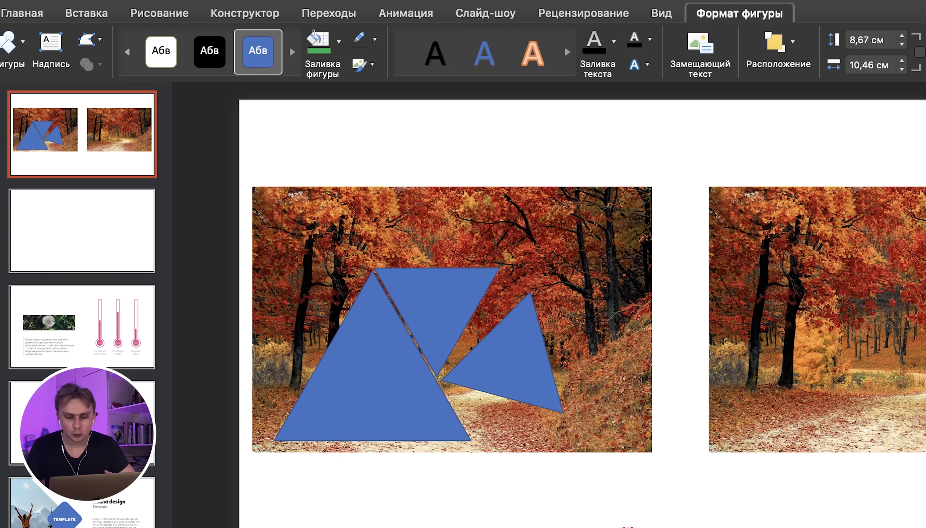
left_click(489, 355)
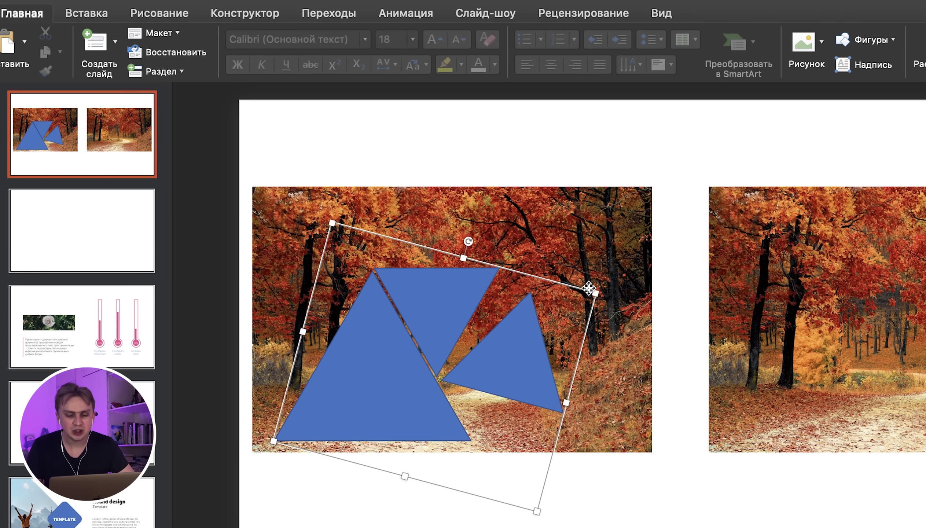
left_click_drag(589, 288, 677, 253)
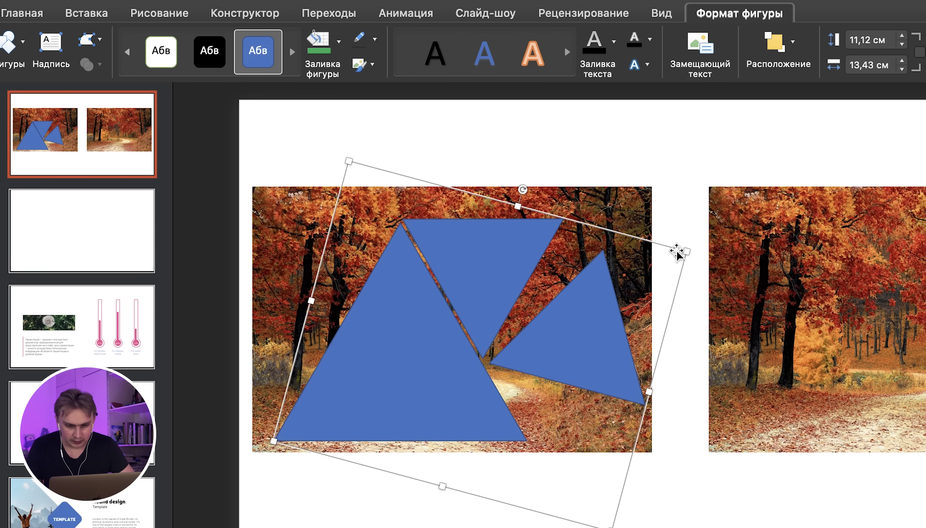
left_click_drag(585, 322, 573, 324)
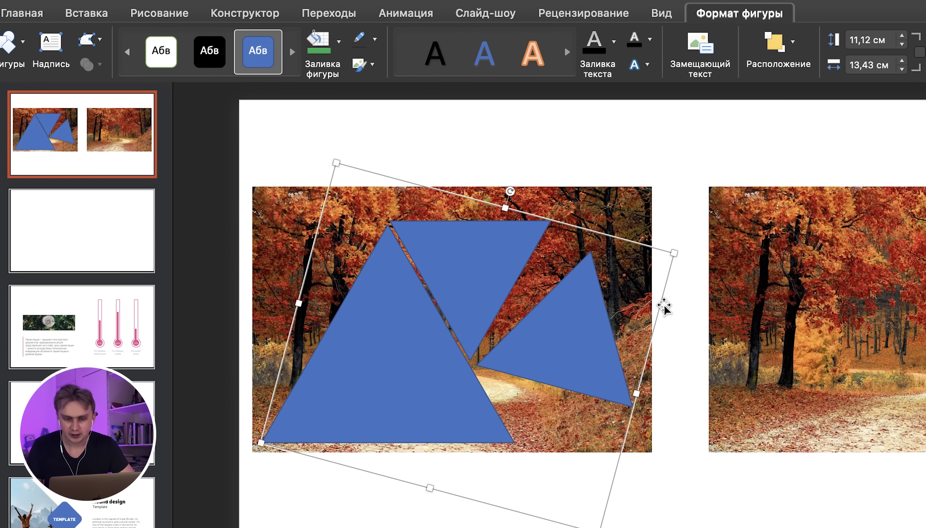
left_click(631, 173)
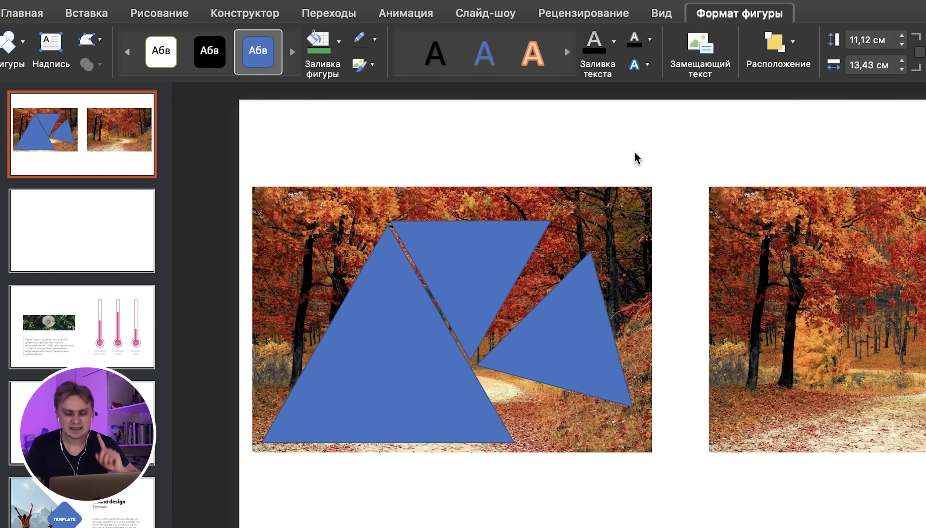
- Intersect the left autumn photo with the triangle shape to create triangle photo cutouts
left_click(613, 205)
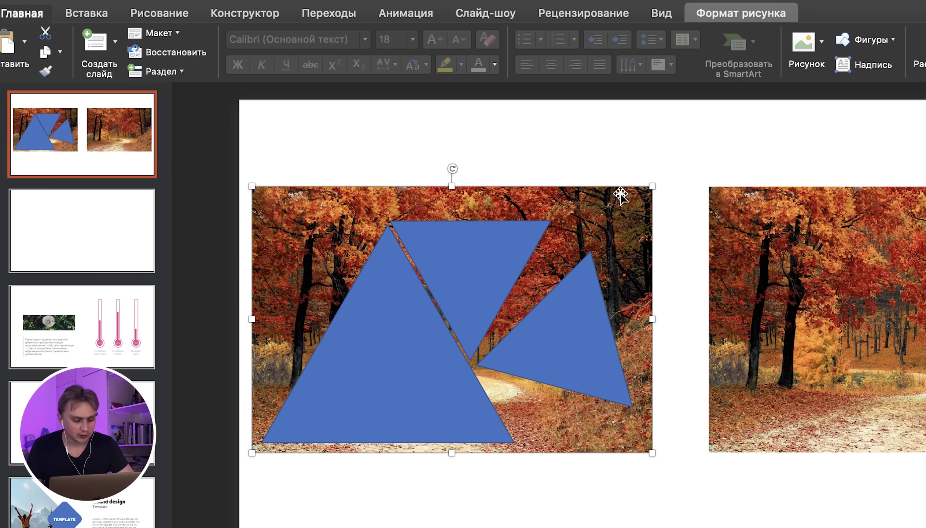
left_click(497, 263, "shift")
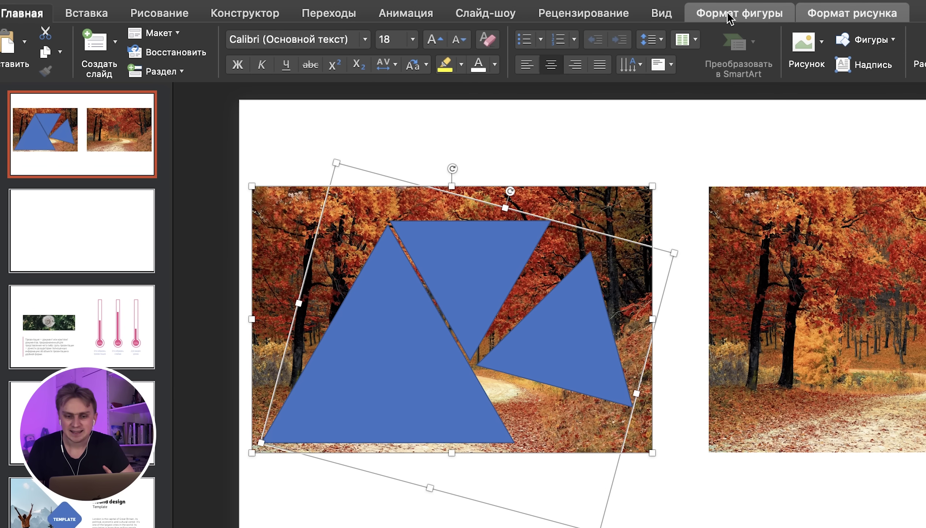
left_click(732, 20)
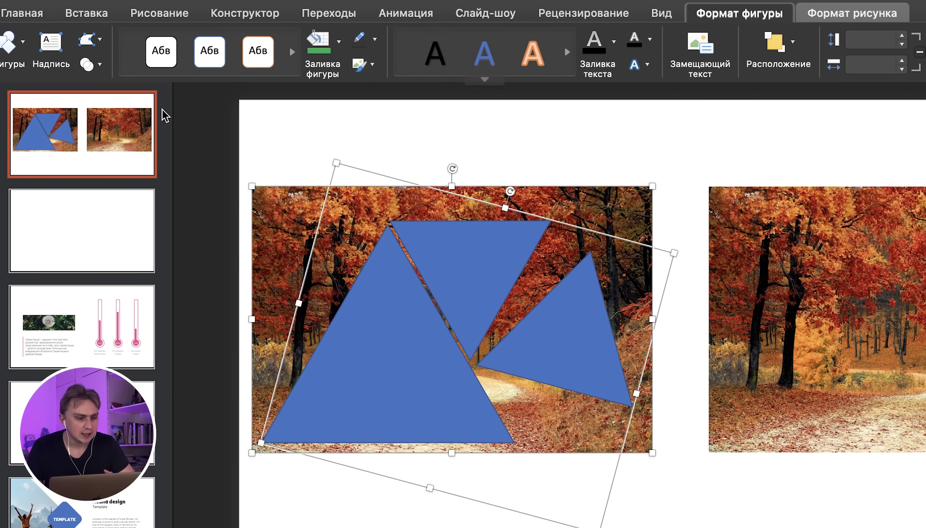
left_click(88, 65)
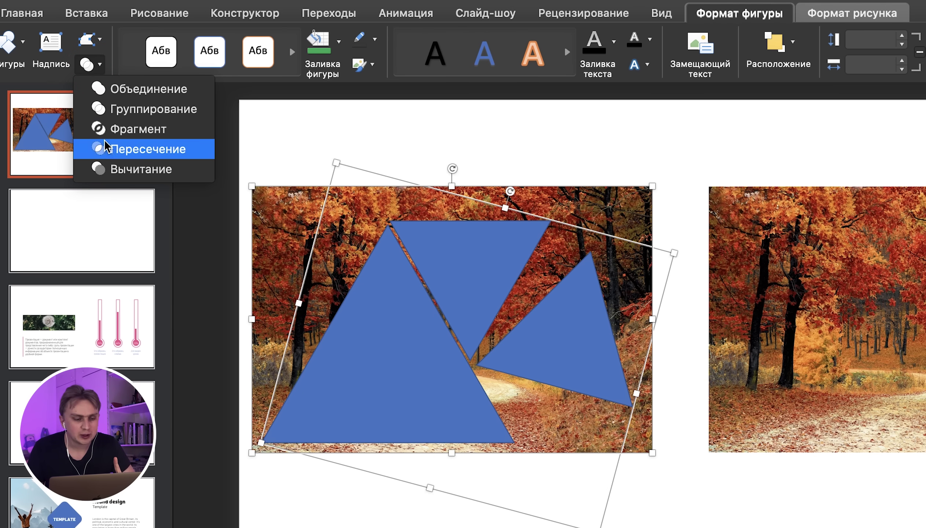
left_click(110, 152)
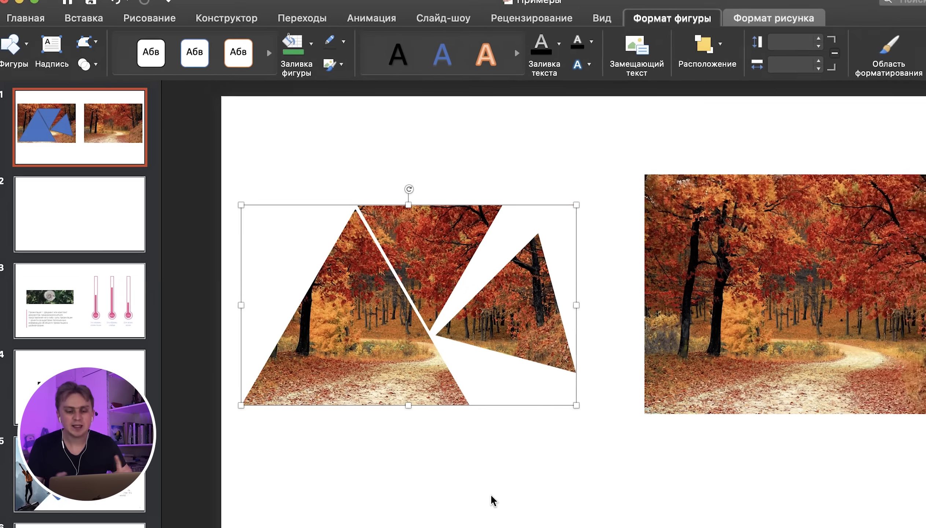
left_click(429, 434)
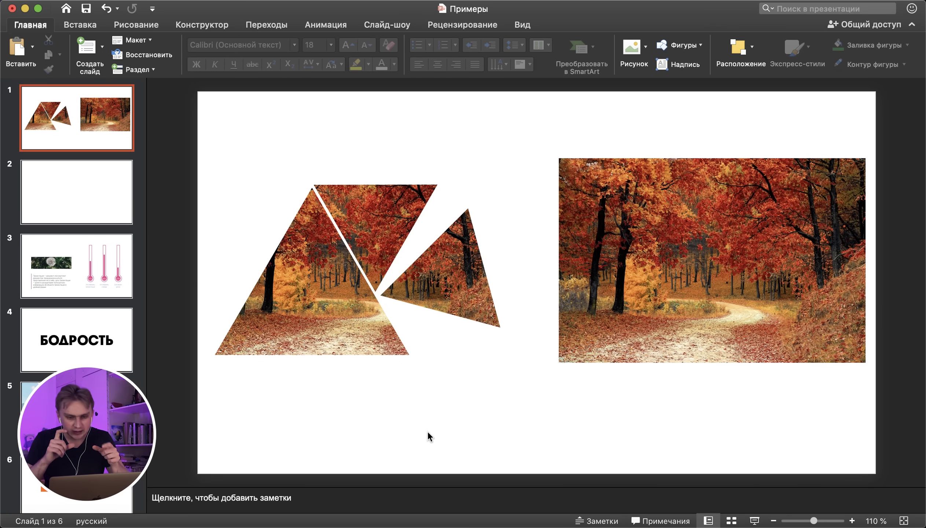
left_click(666, 283)
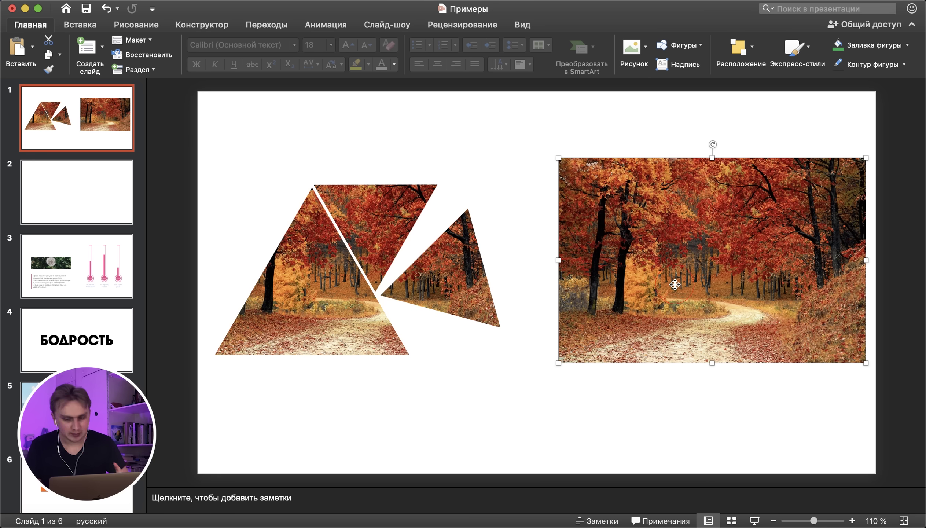
left_click(490, 403)
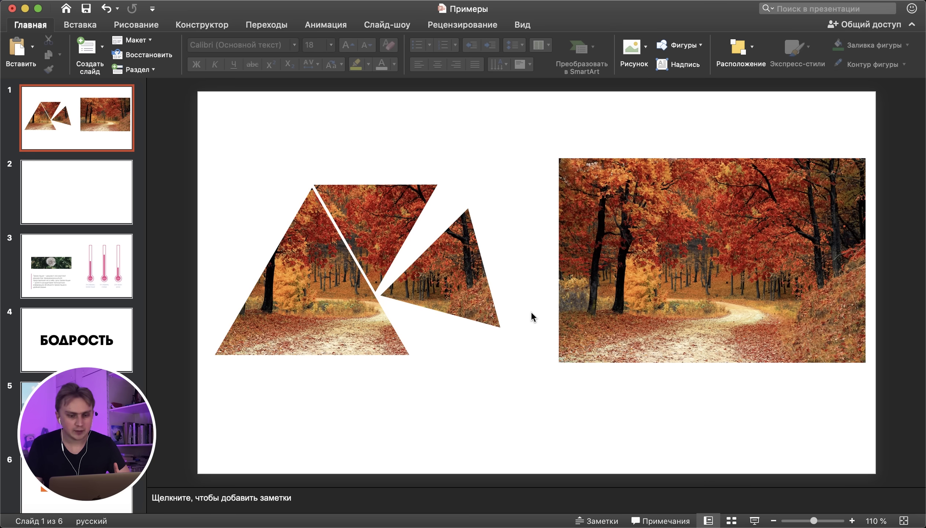
key("ctrl+Up")
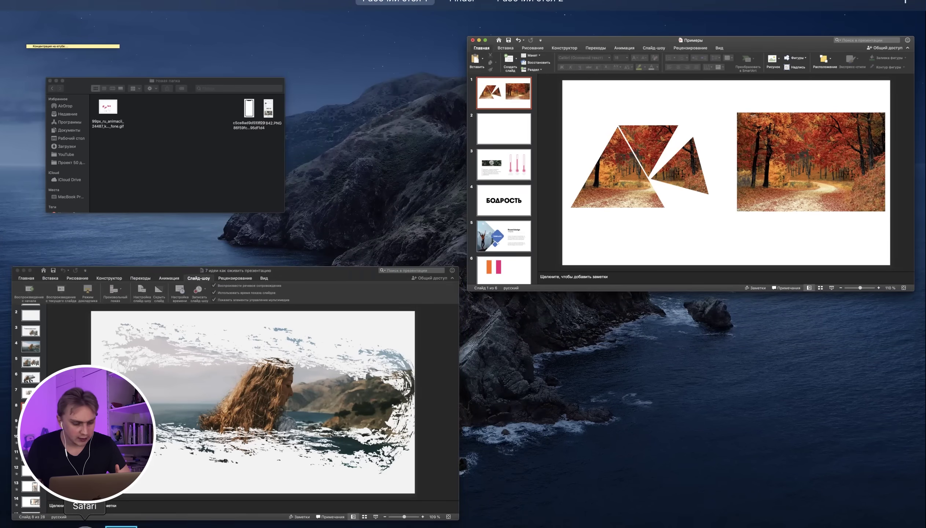
- Download the linden leaf icon as leaf-linden.svg and drag it from Safari's downloads list
left_click(84, 526)
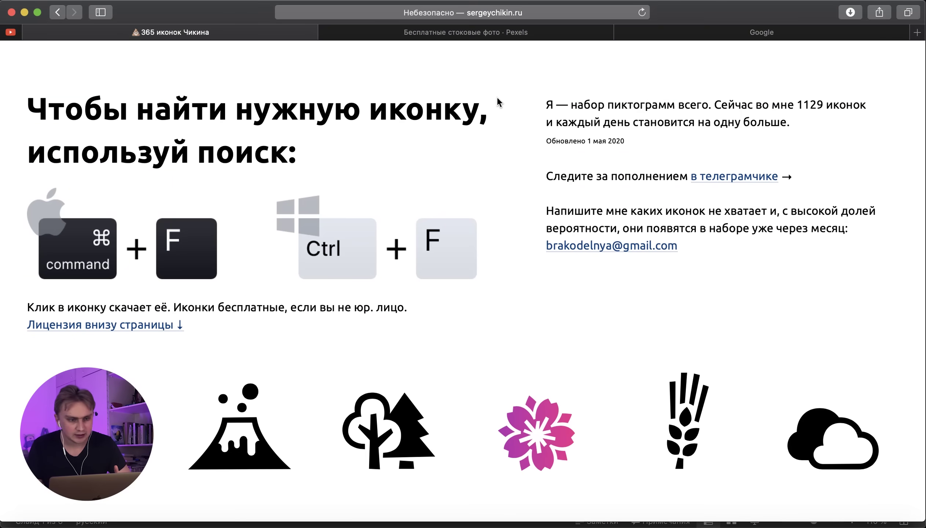
scroll(497, 96, "down", 3)
scroll(497, 97, "down", 5)
scroll(498, 96, "down", 2)
scroll(498, 103, "down", 2)
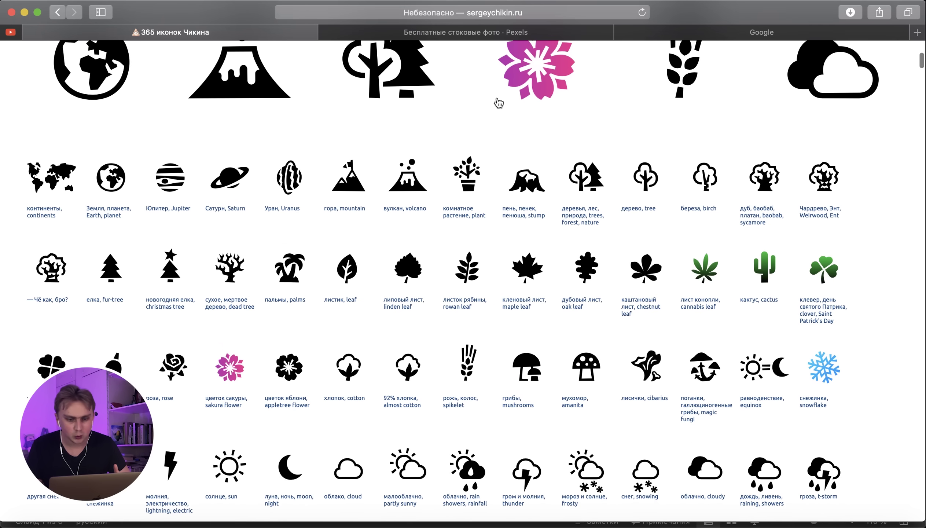
left_click(412, 278)
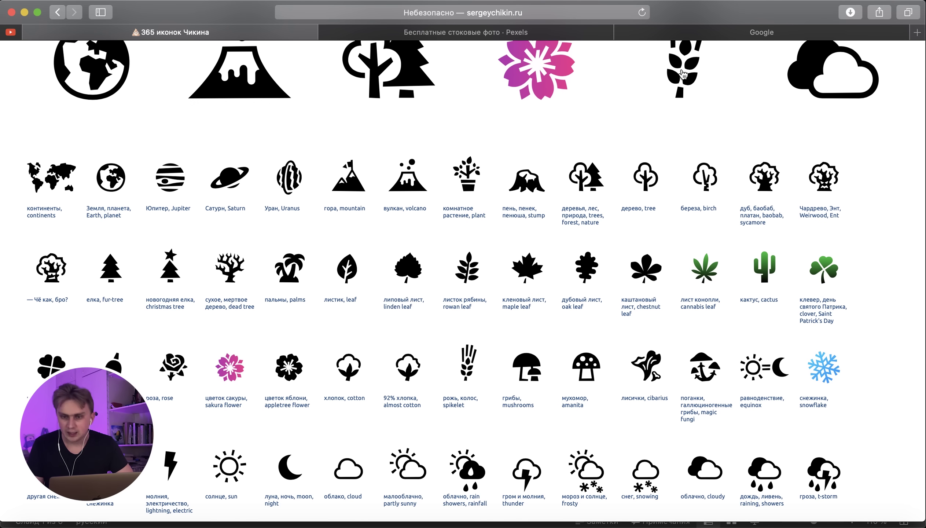
left_click(851, 13)
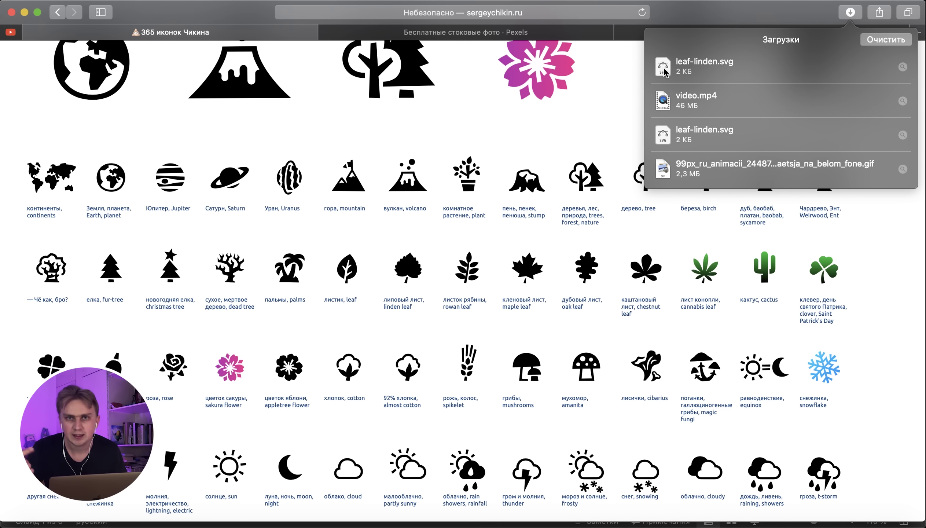
mouse_move(662, 68)
left_mouse_down()
mouse_move(600, 131)
mouse_move(660, 203)
left_mouse_up()
key("ctrl+Up")
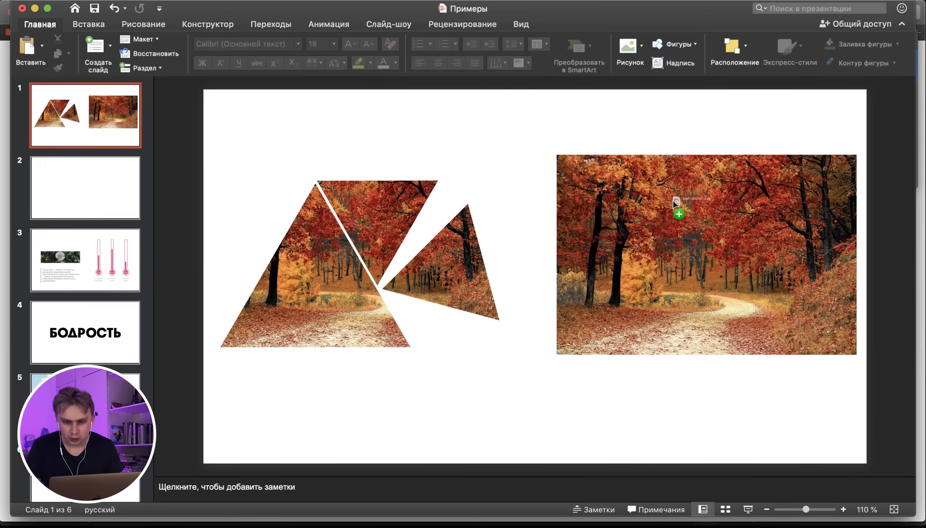
- Drop leaf-linden.svg on the slide, enlarge it to about 13 × 17 cm over the photo, and convert to shape
left_click_drag(678, 201, 538, 171)
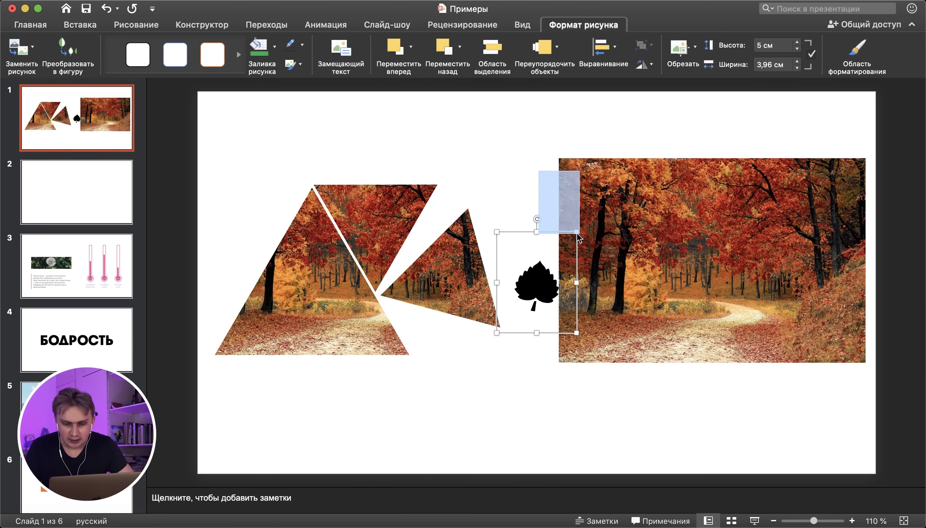
left_click_drag(576, 232, 766, 15)
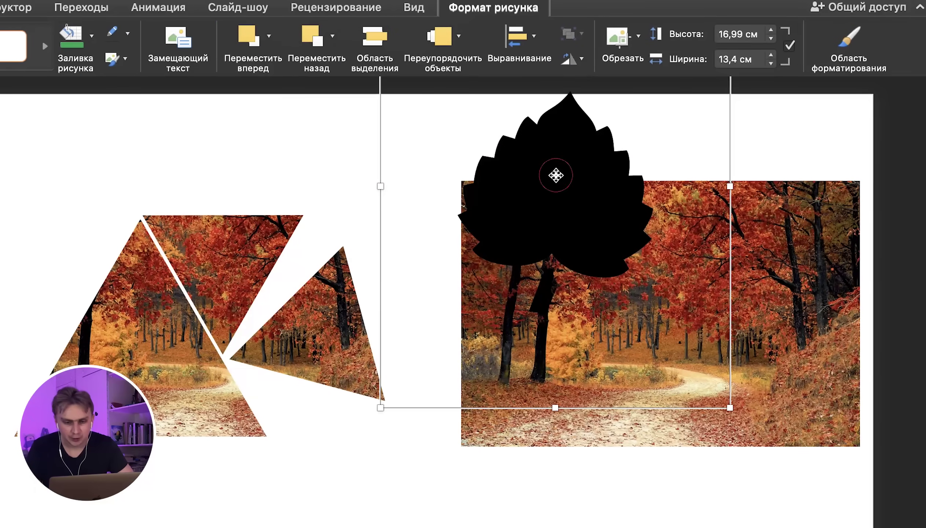
left_click_drag(556, 175, 579, 283)
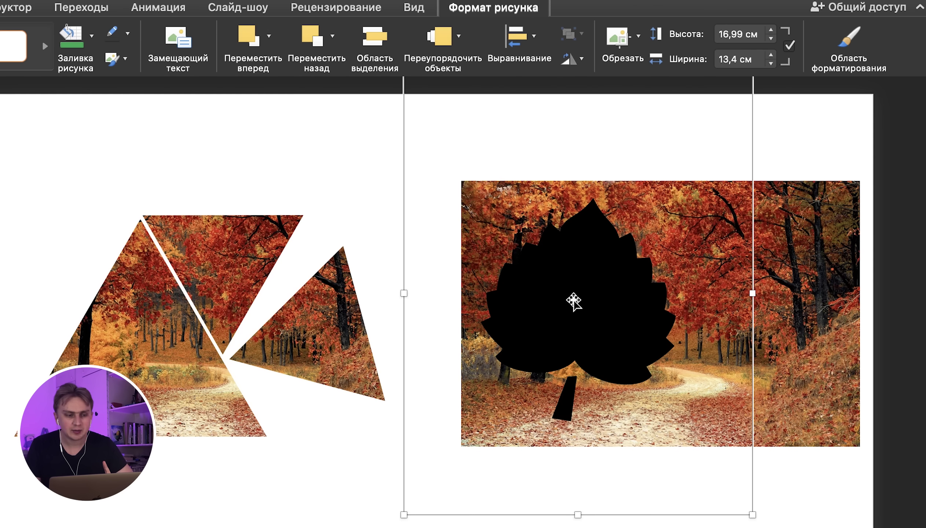
right_click(592, 298)
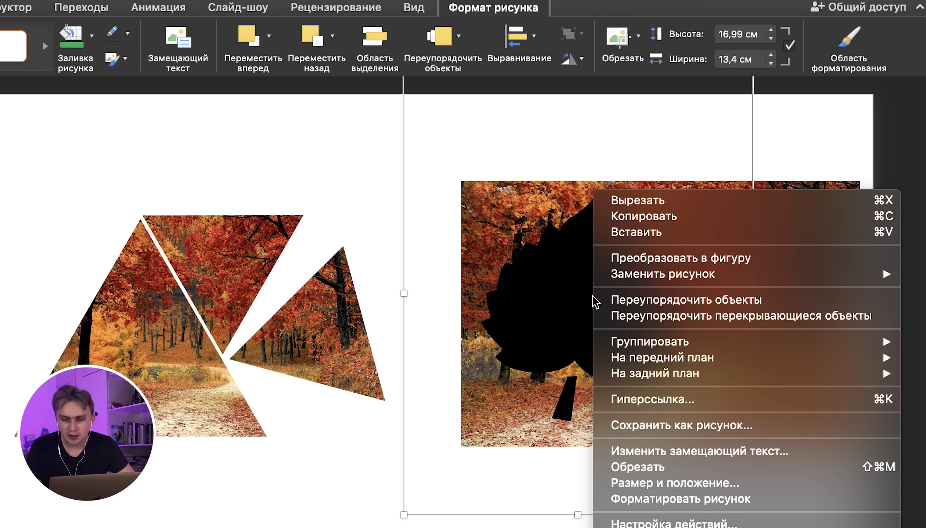
left_click(628, 258)
left_click_drag(596, 292, 592, 297)
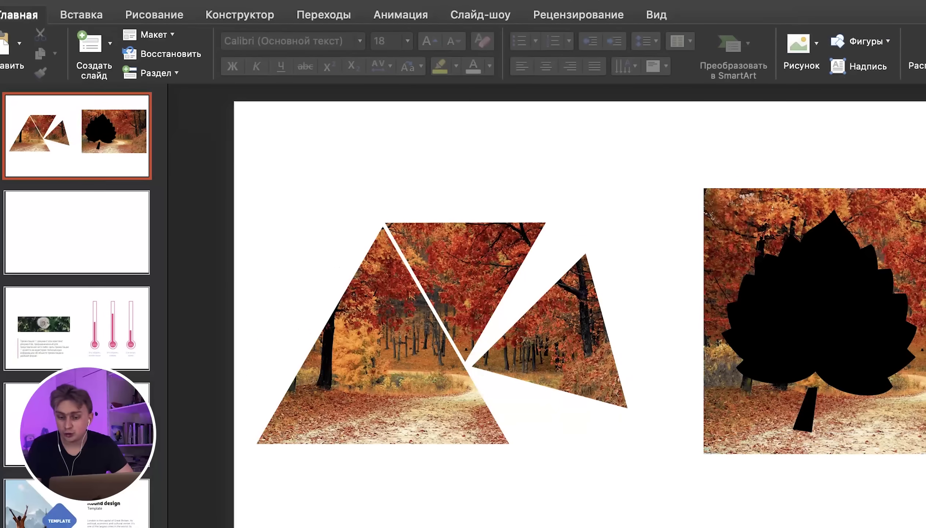
- Intersect the right autumn photo with the leaf shape so the leaf is filled with forest
left_click(922, 303)
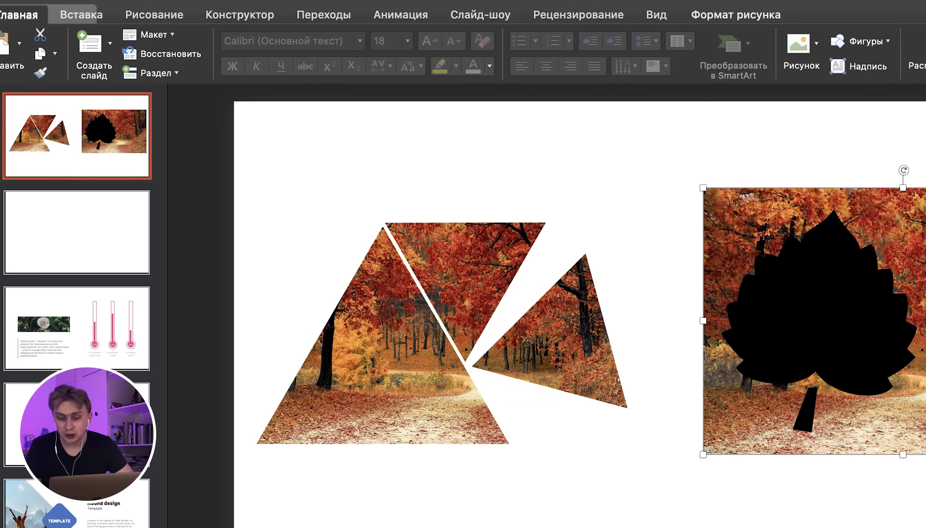
left_click(847, 306, "shift")
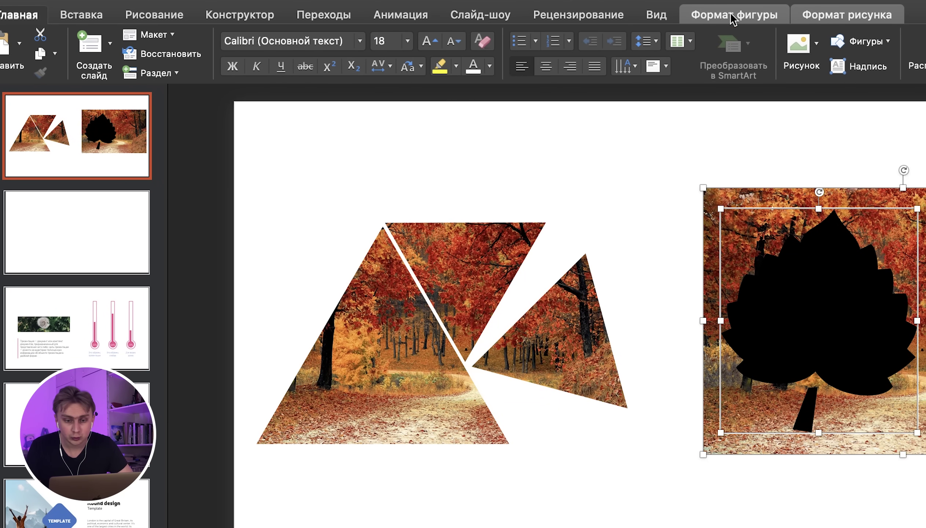
left_click(733, 16)
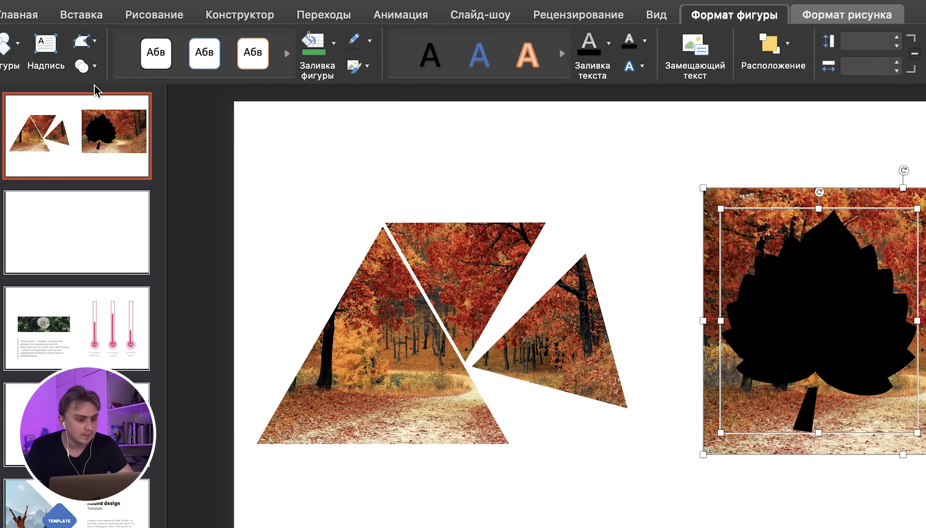
left_click(87, 68)
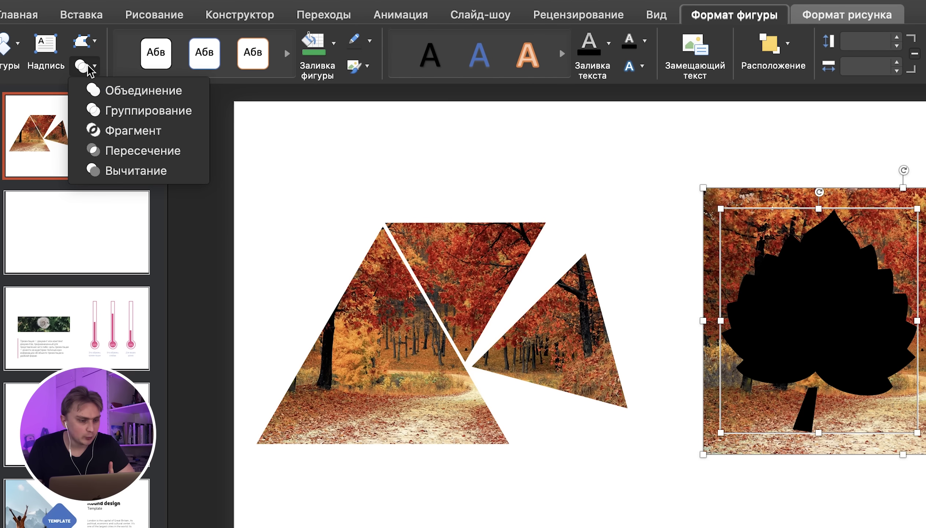
left_click(114, 151)
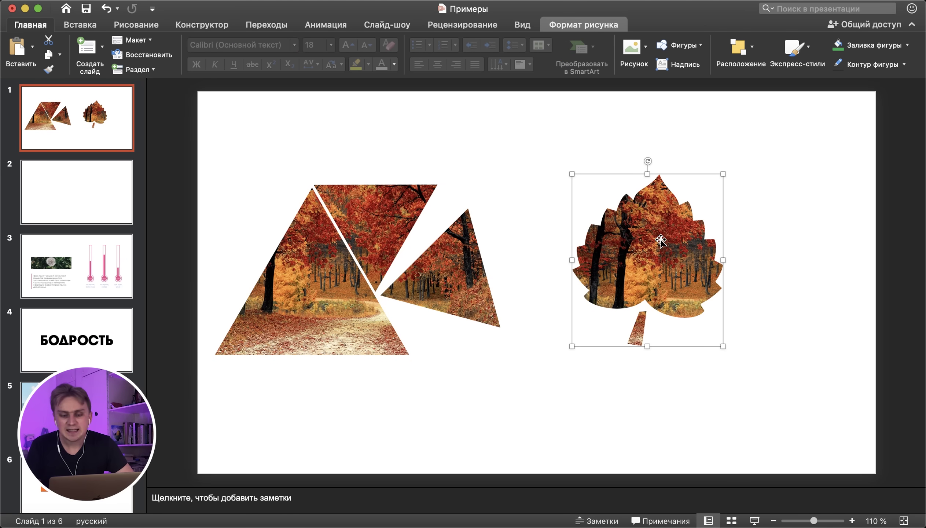
- Crop the leaf picture, shifting the photo left and scaling it down inside the leaf outline
right_click(661, 242)
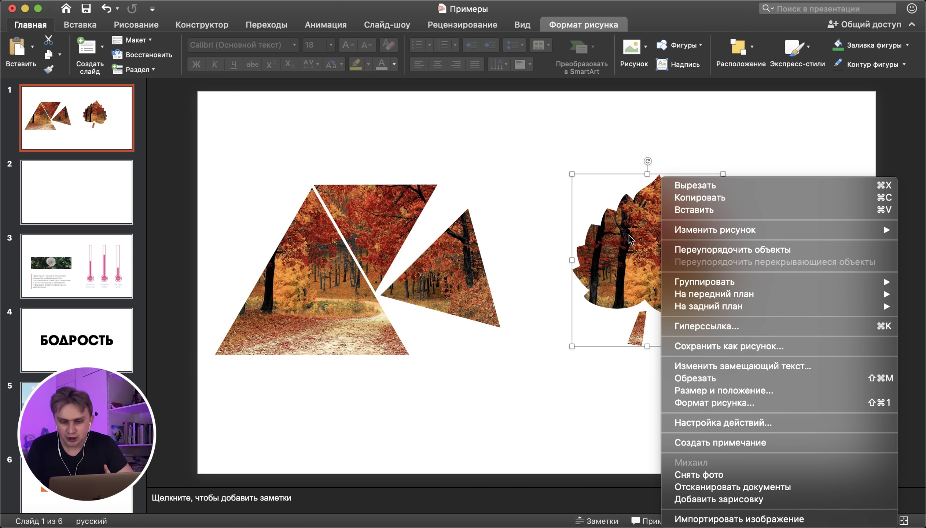
left_click(694, 380)
left_click_drag(825, 322, 719, 325)
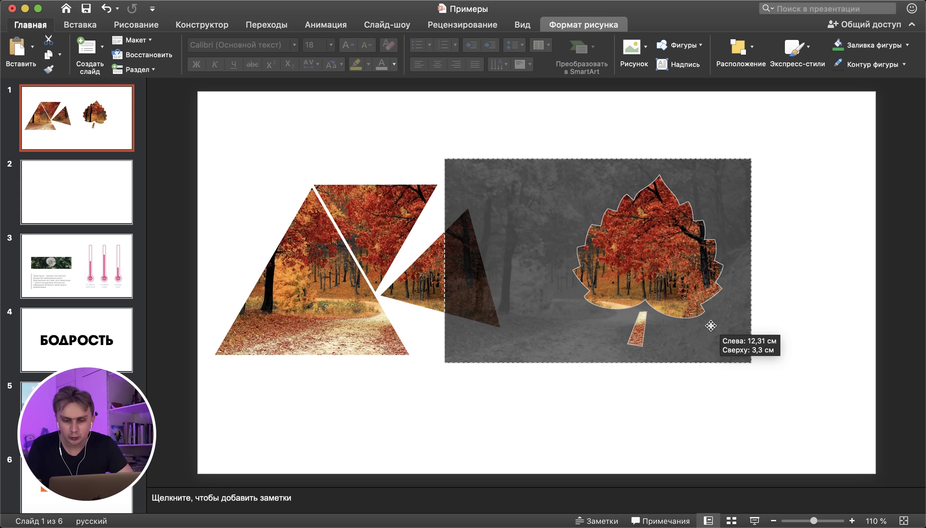
left_click_drag(719, 325, 707, 326)
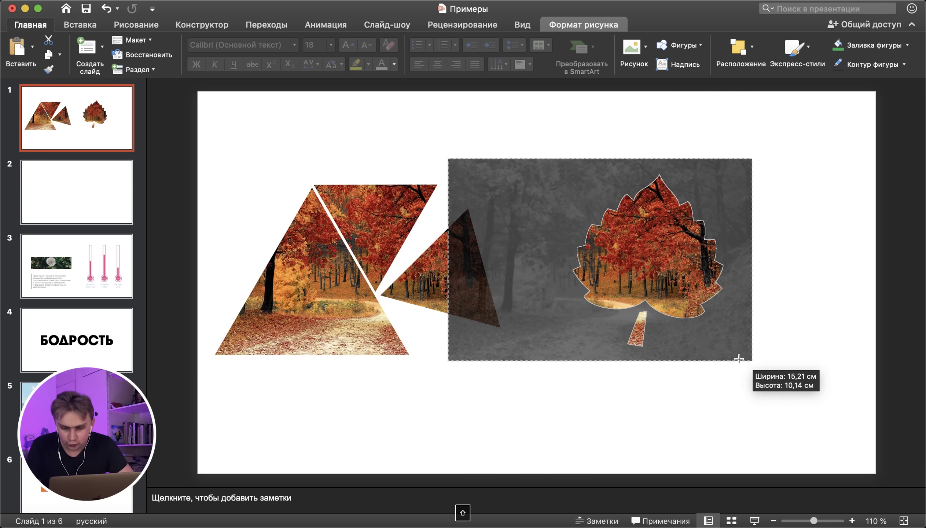
left_click_drag(753, 365, 733, 348)
left_click(767, 327)
- Enlarge and reposition the leaf, then bring '7 идеи как оживить презентацию' to the front
left_click(683, 274)
left_click_drag(723, 174, 825, 57)
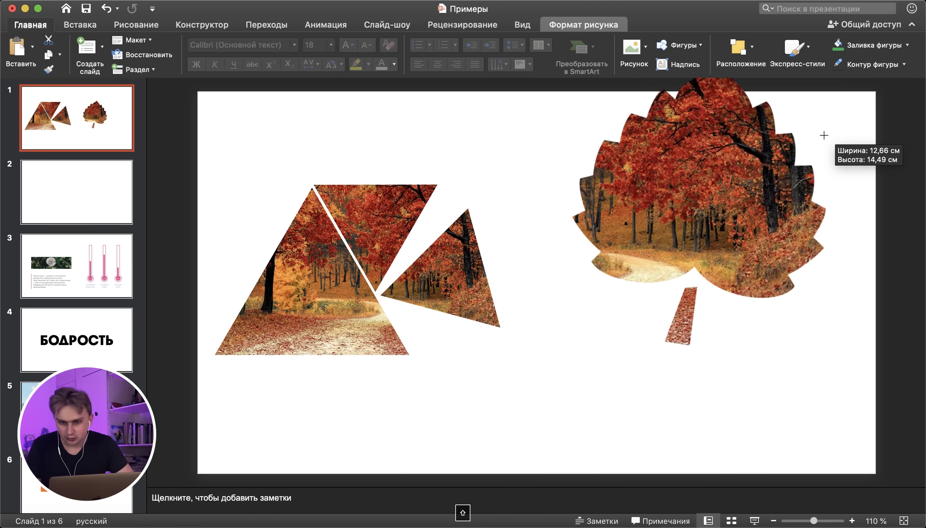
left_click_drag(698, 206, 676, 264)
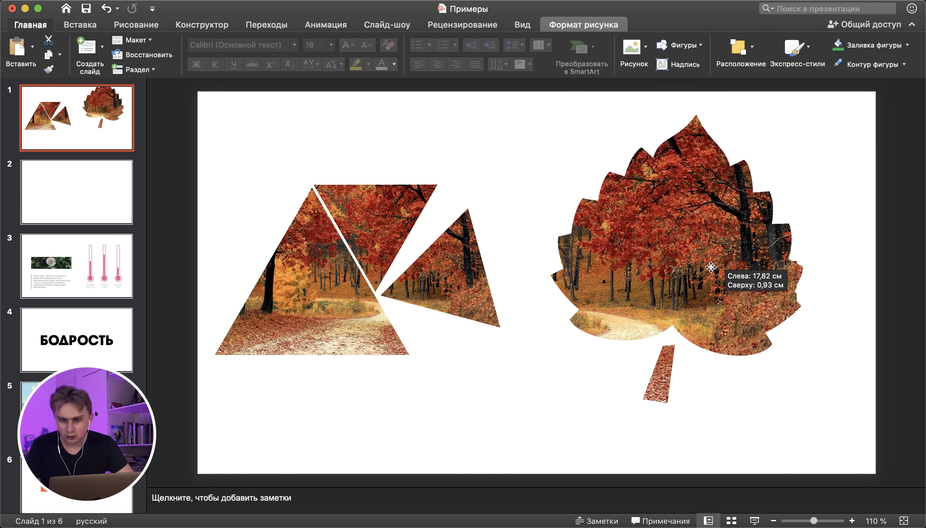
left_click(823, 199)
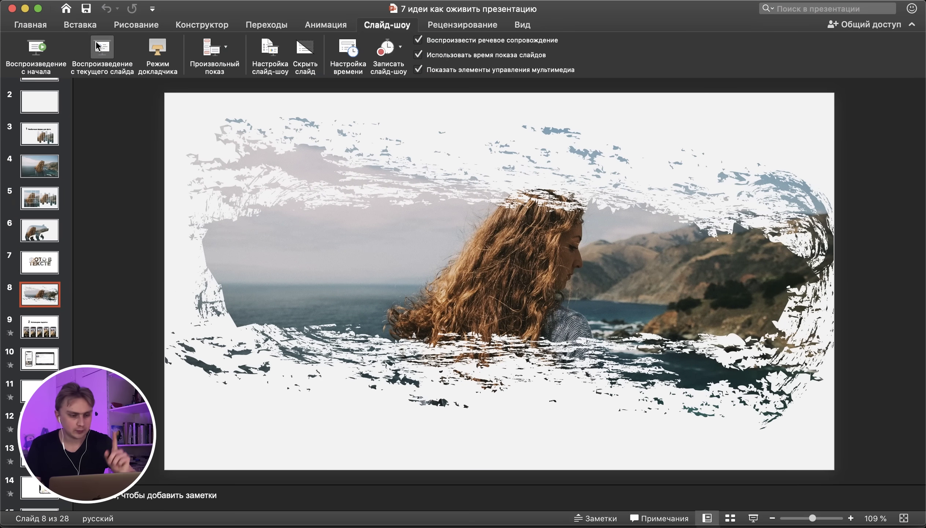
- Run the slide show through the phone mockups to the laptop slide showing the quail-egg toast photo
left_click(98, 46)
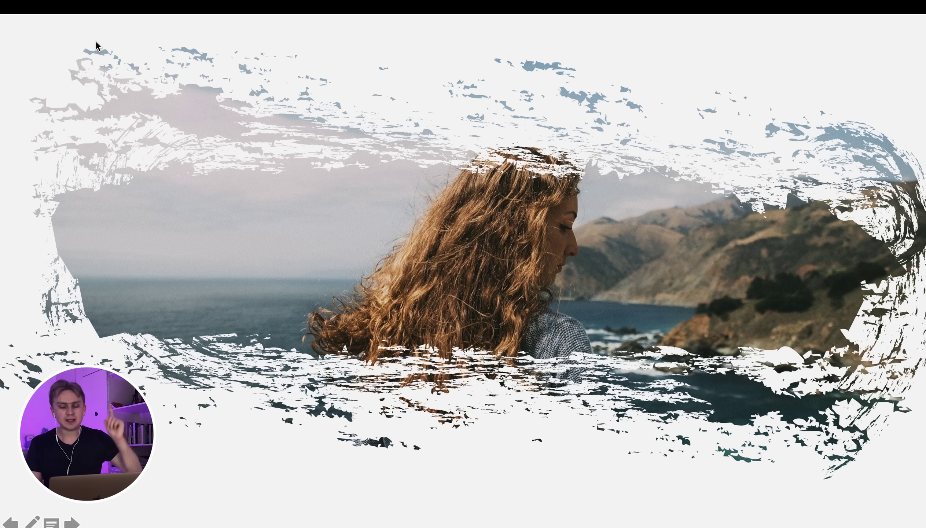
key("Right")
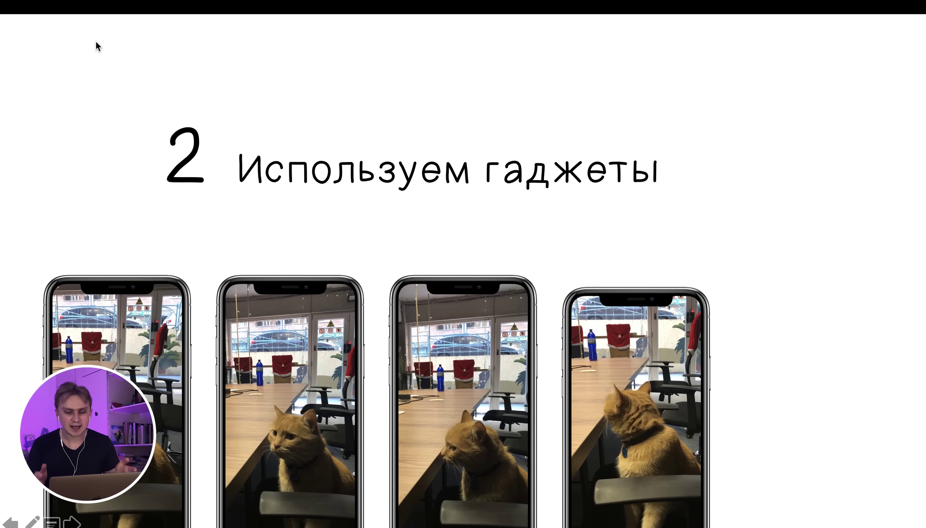
key("Right")
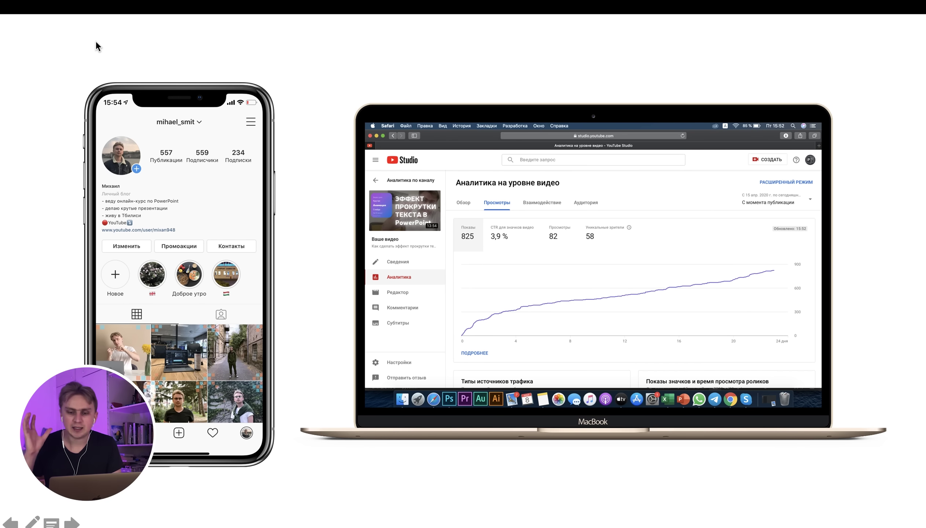
key("Right")
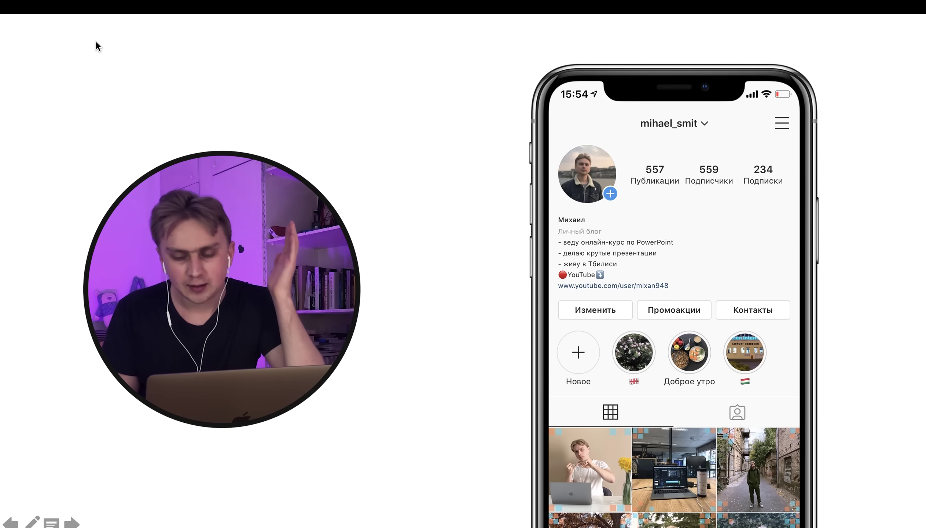
key("Right")
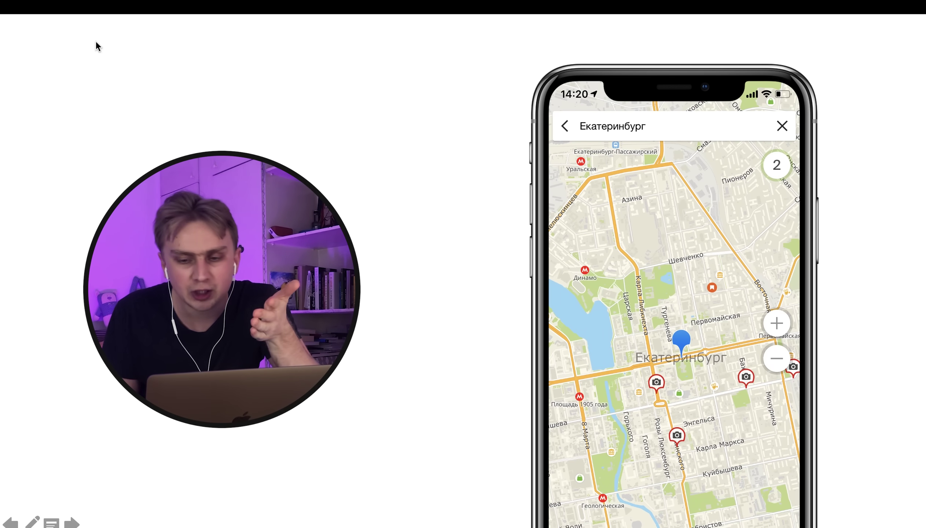
key("Right")
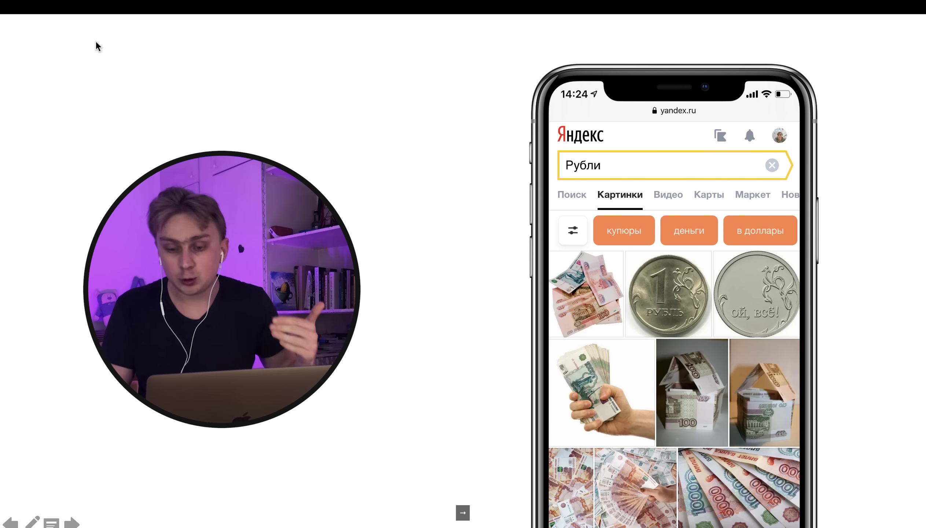
key("Right")
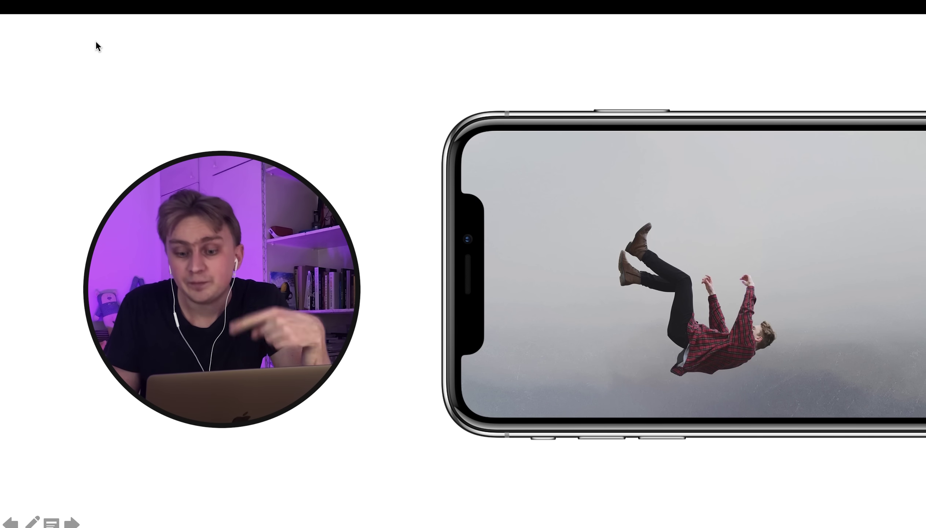
key("Right")
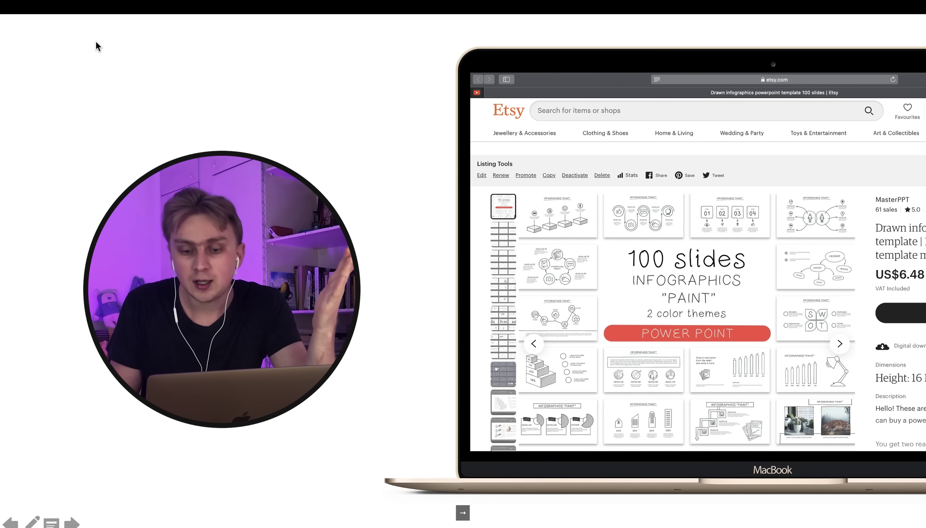
key("Right")
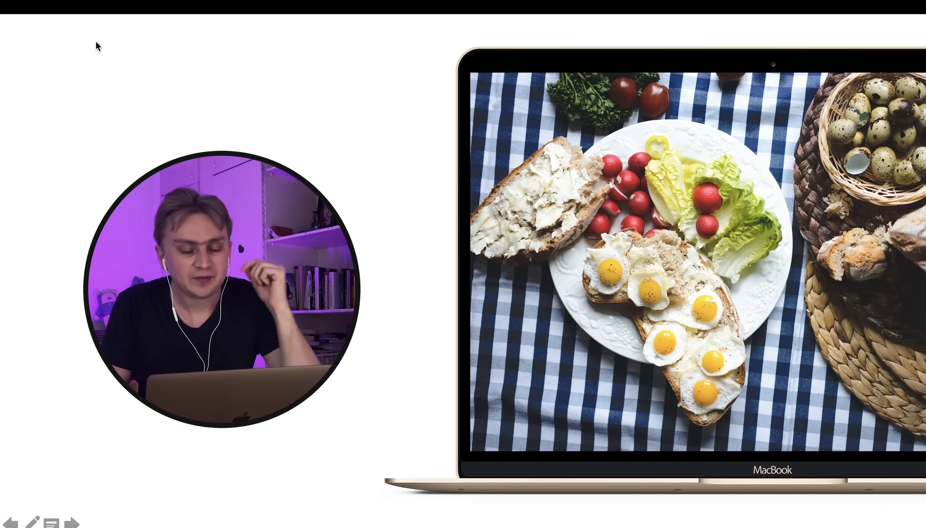
key("ctrl+Up")
- End the slide show and place the Finder image folder beside the Примеры slide
left_click(428, 230)
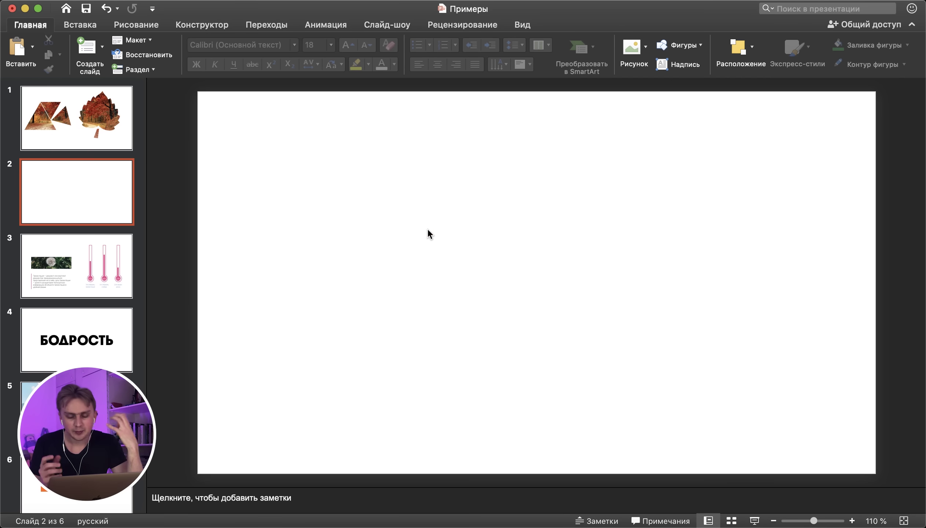
key("ctrl+Up")
left_click(235, 173)
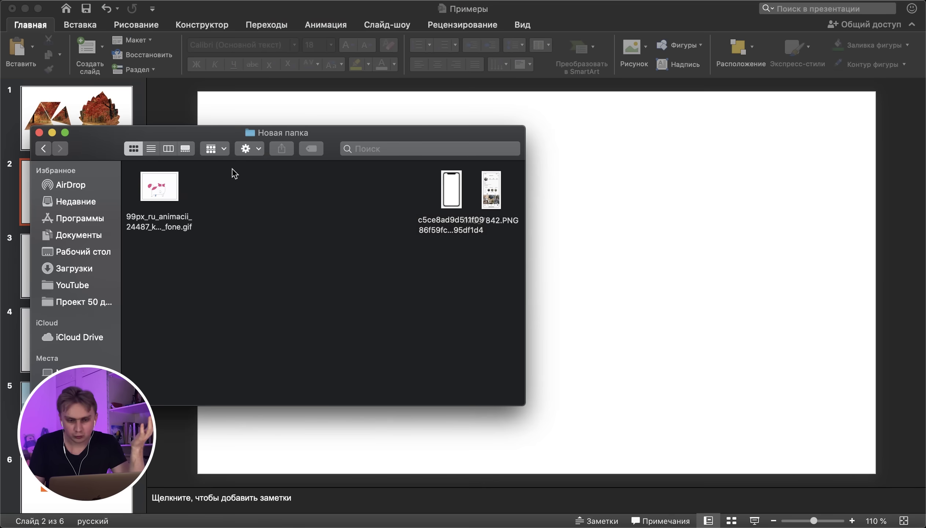
left_click_drag(376, 141, 281, 144)
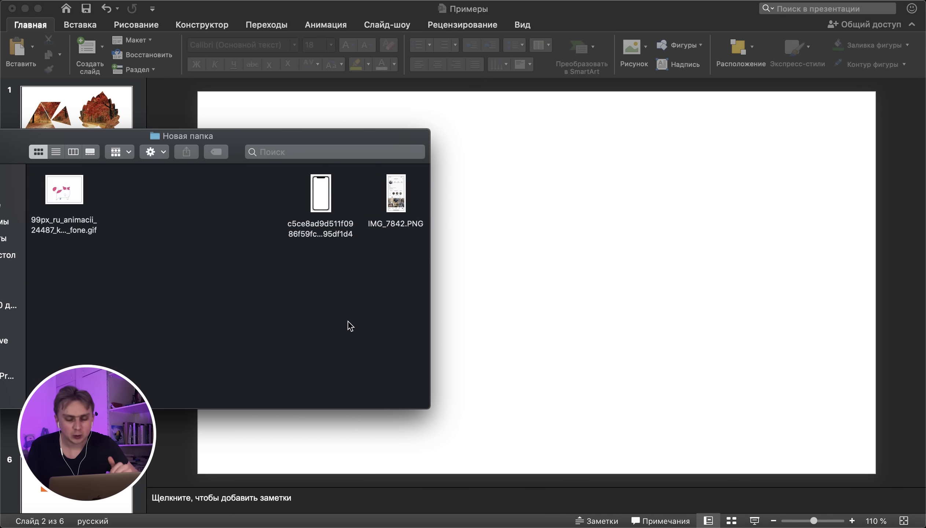
- Drag IMG_7842.PNG and the phone frame image onto slide 2, moving the screenshot left
left_click(400, 197)
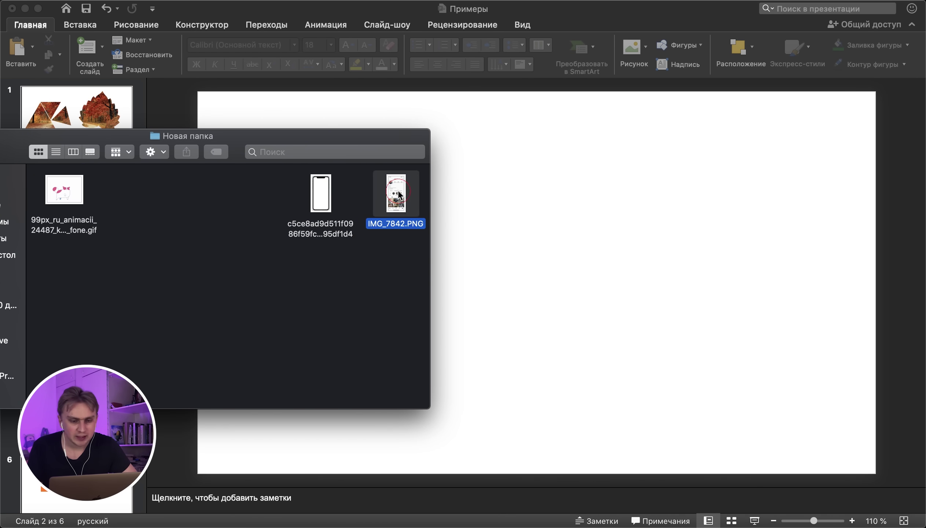
left_click(329, 196)
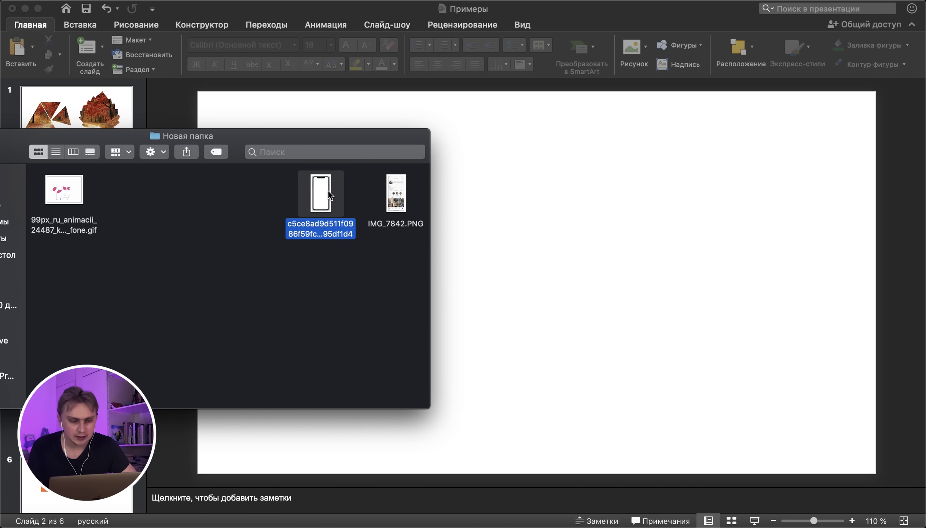
left_click(402, 197, "super")
left_click_drag(402, 197, 524, 202)
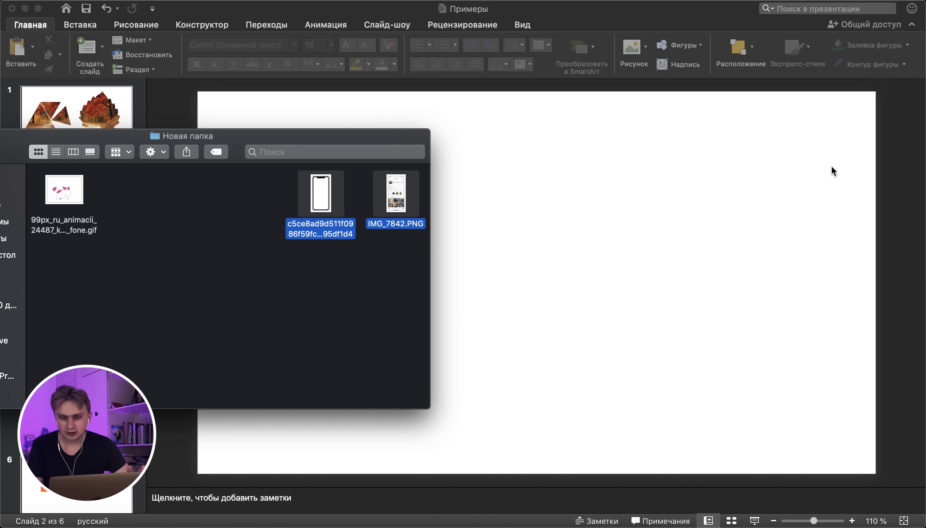
left_click(832, 170)
left_click_drag(542, 263, 337, 261)
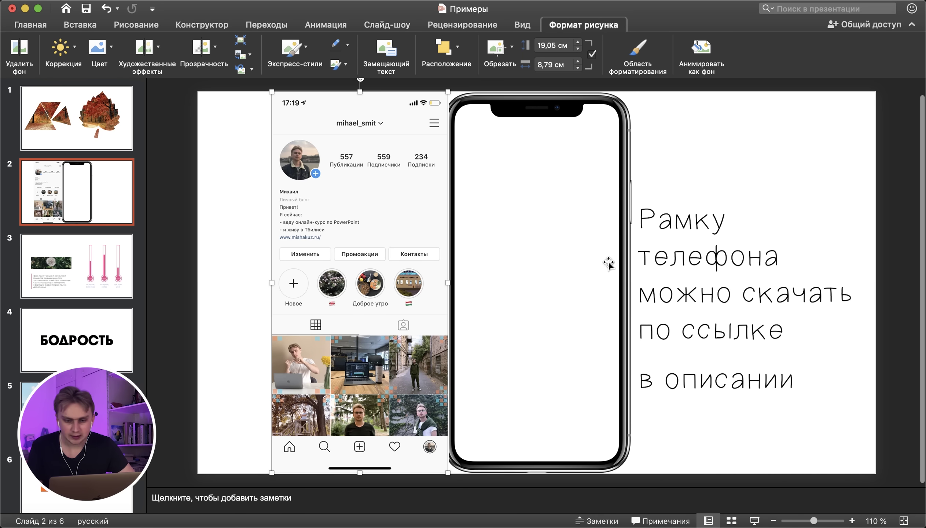
- Shrink the phone frame and fit the profile screenshot, about 5.86 × 12.7 cm, inside its screen
left_click(628, 267)
mouse_move(633, 94)
left_mouse_down()
mouse_move(576, 203)
mouse_move(559, 158)
left_mouse_up()
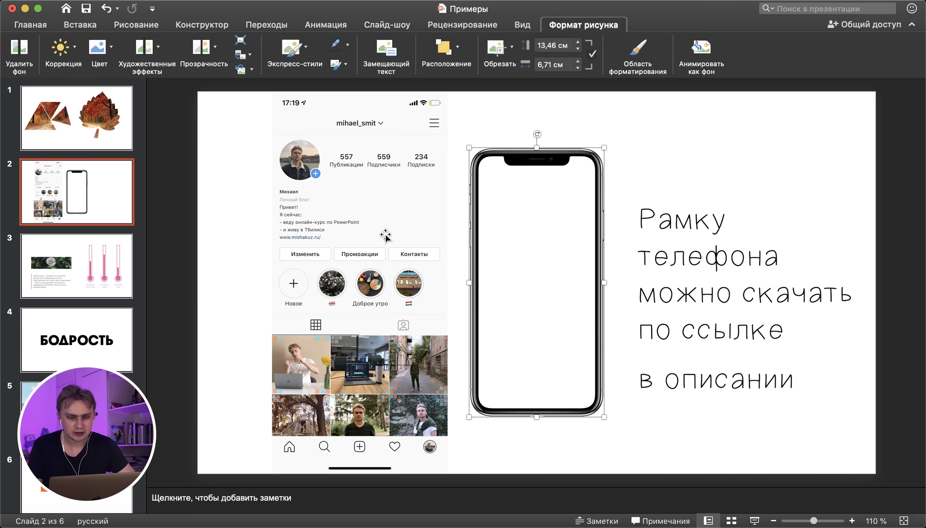
left_click_drag(385, 236, 412, 352)
left_click_drag(440, 474, 356, 274)
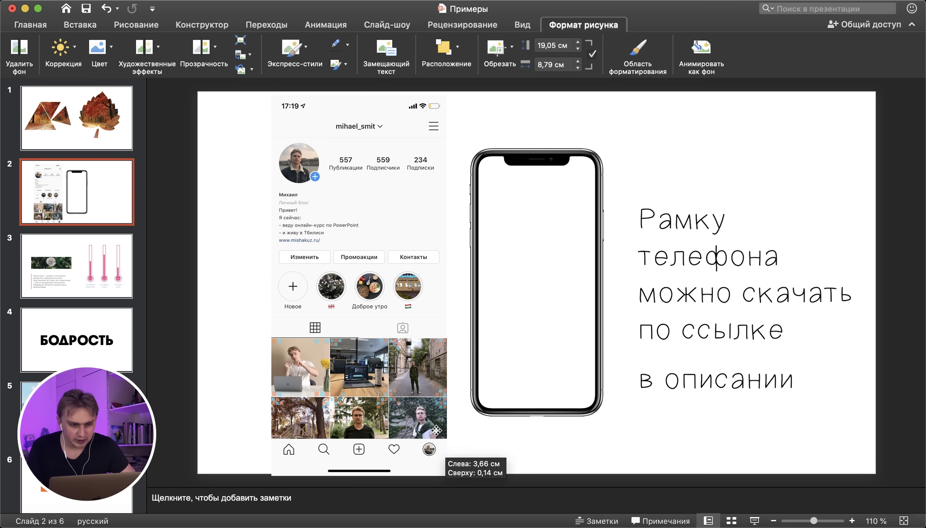
left_click_drag(317, 200, 524, 262)
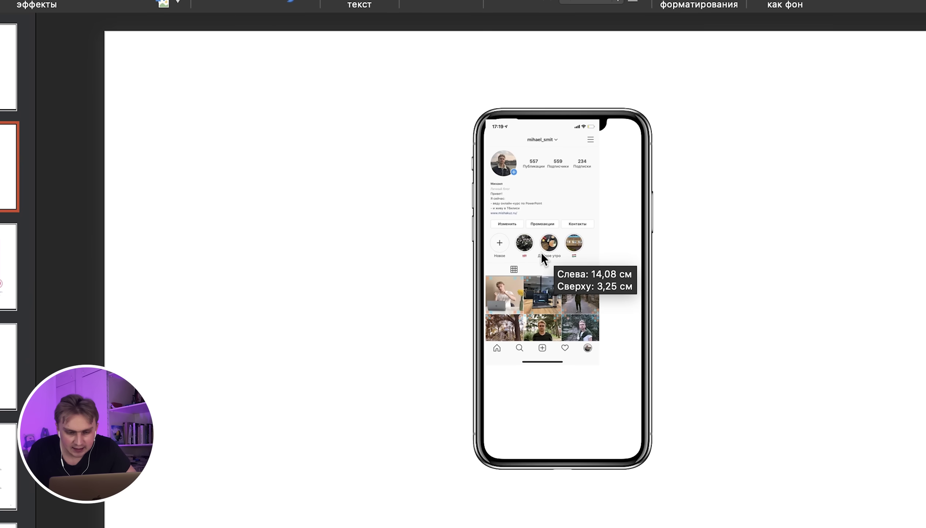
left_click_drag(524, 260, 539, 252)
left_click_drag(601, 380, 638, 463)
left_click(829, 243)
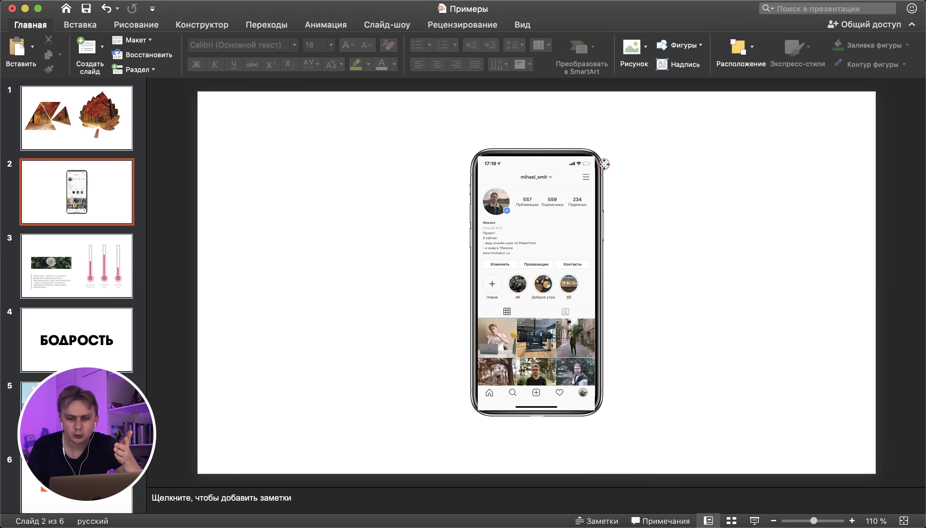
left_click(604, 163)
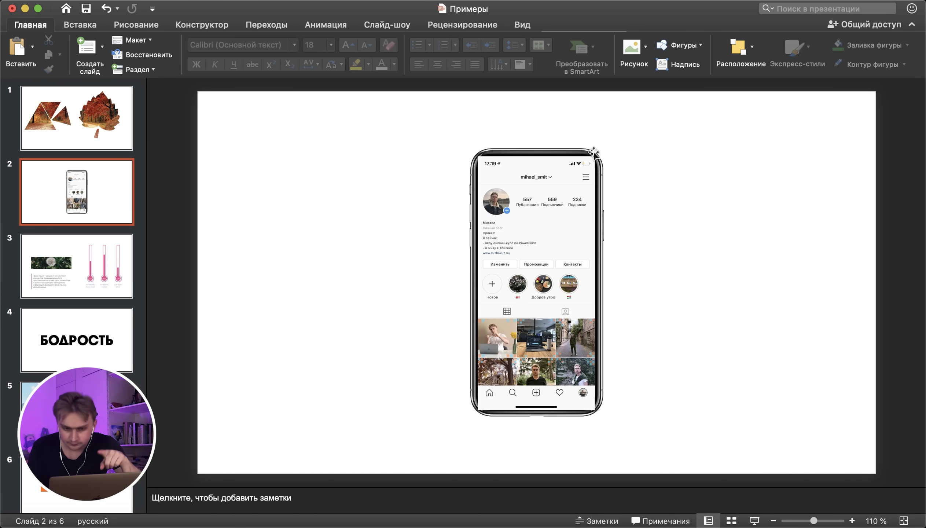
- Crop the screenshot to a rounded rectangle with corners matching the phone screen
left_click(556, 185)
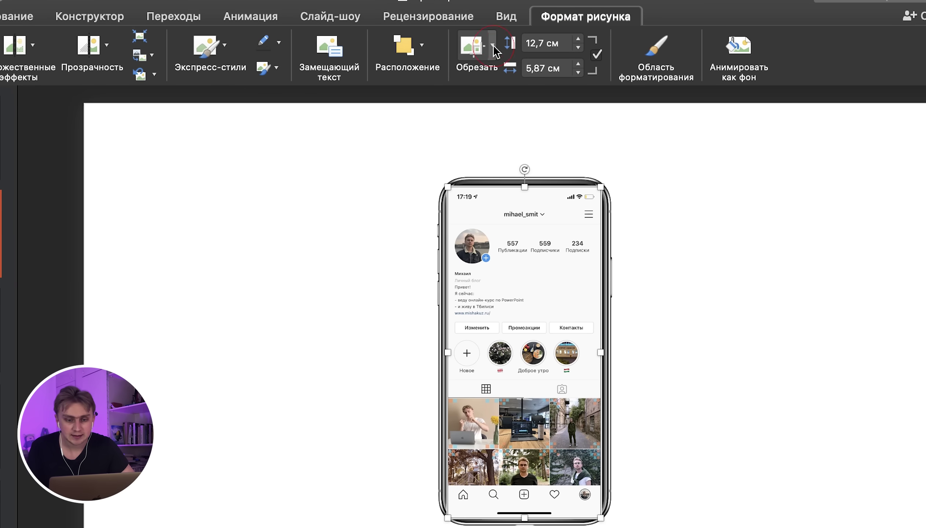
left_click(493, 46)
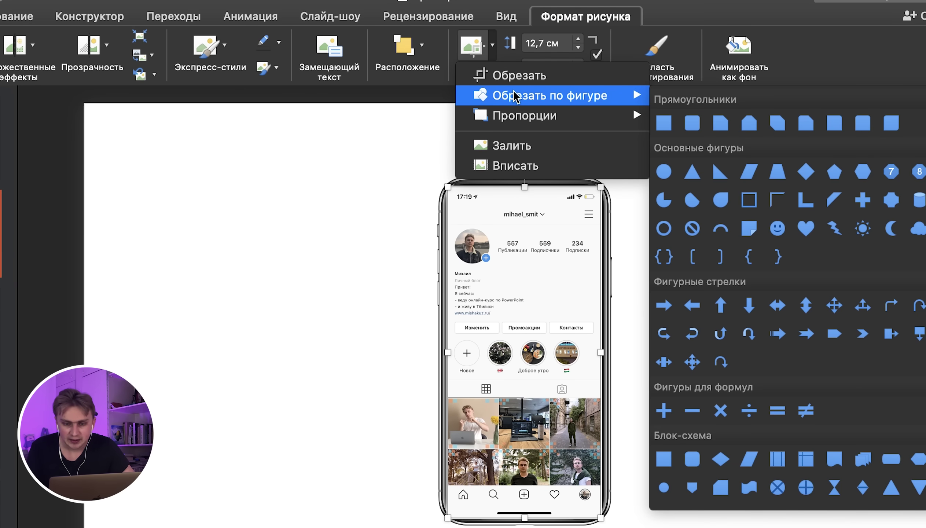
left_click(693, 122)
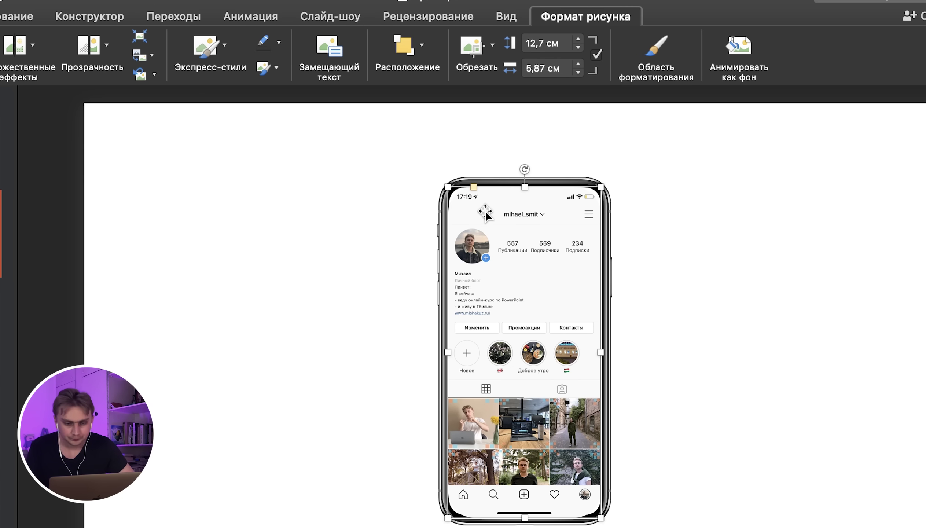
left_click_drag(474, 187, 459, 193)
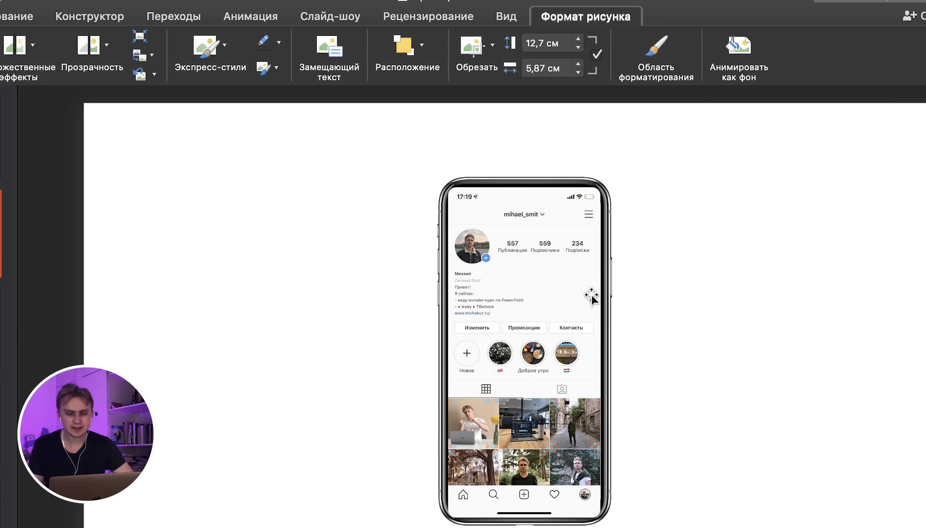
key("Escape")
- Send the screenshot behind the phone frame and select both objects
left_click(519, 295)
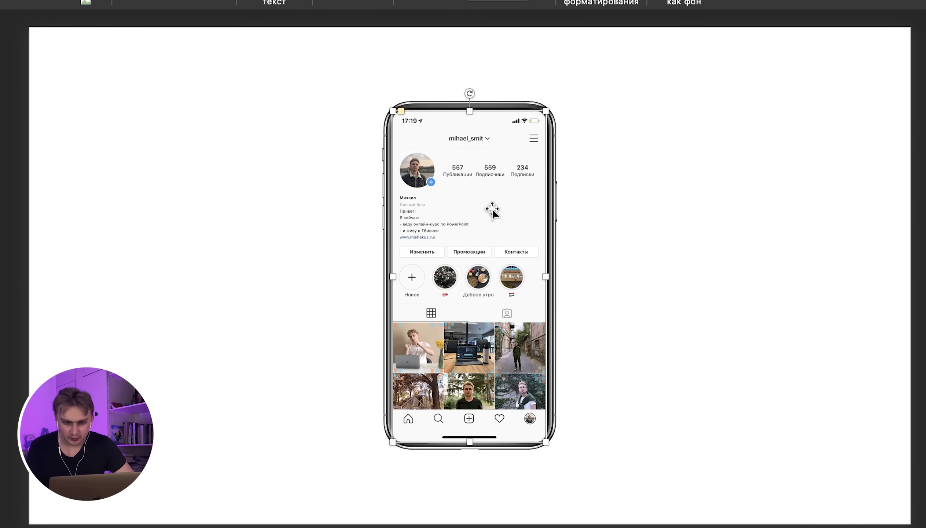
right_click(493, 213)
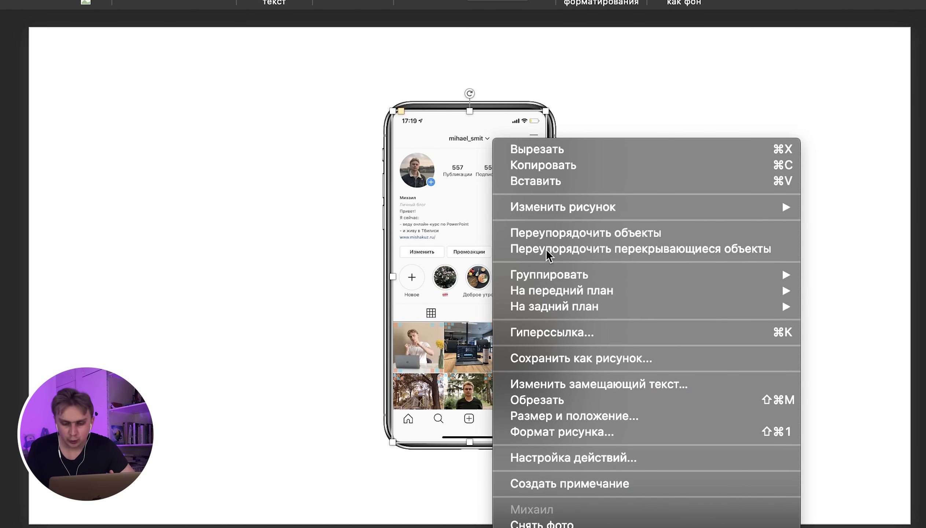
mouse_move(554, 306)
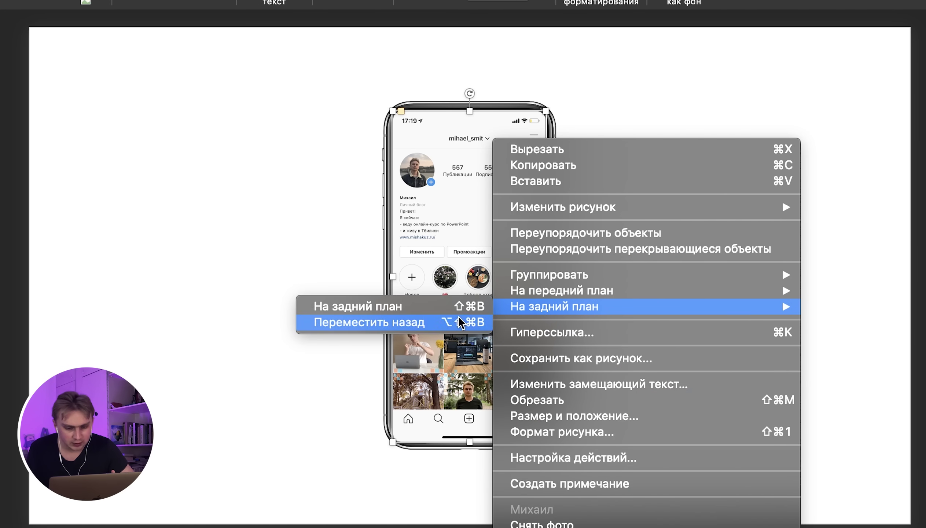
left_click(440, 307)
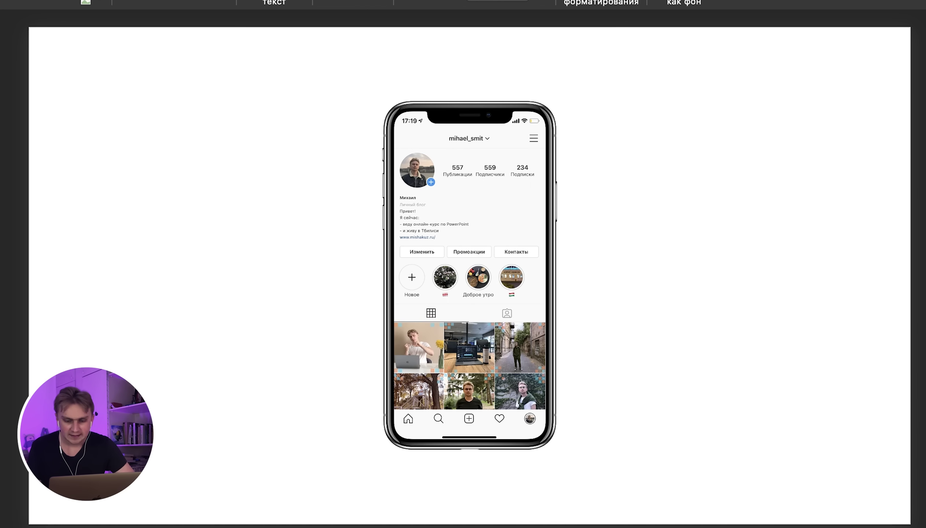
left_click_drag(641, 526, 281, 75)
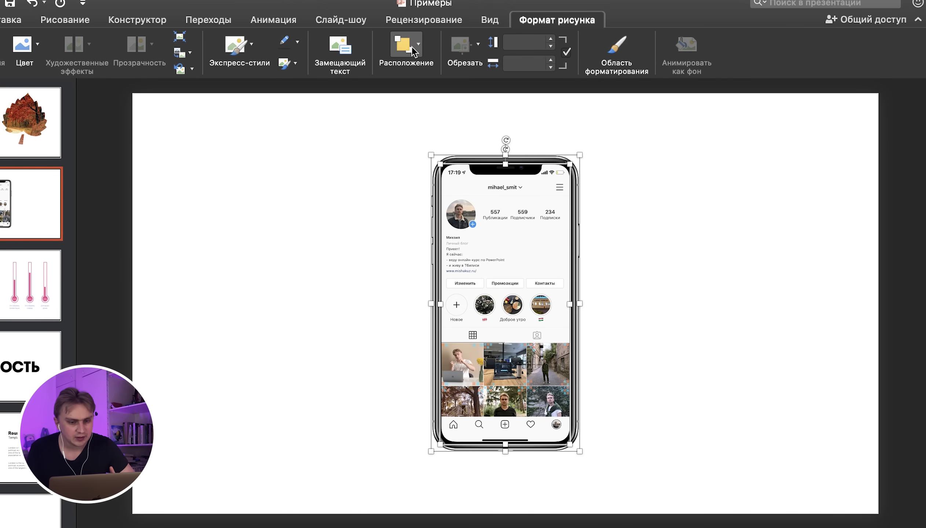
left_click(412, 46)
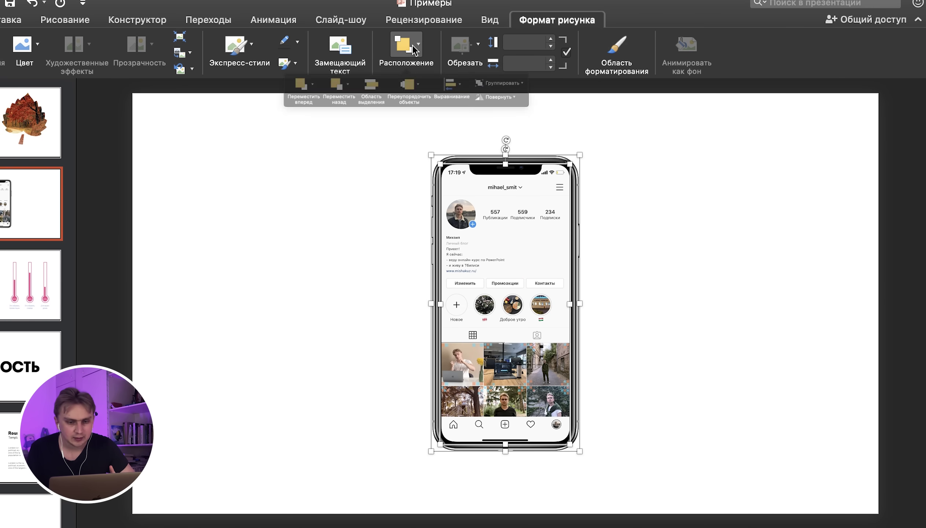
left_click(414, 45)
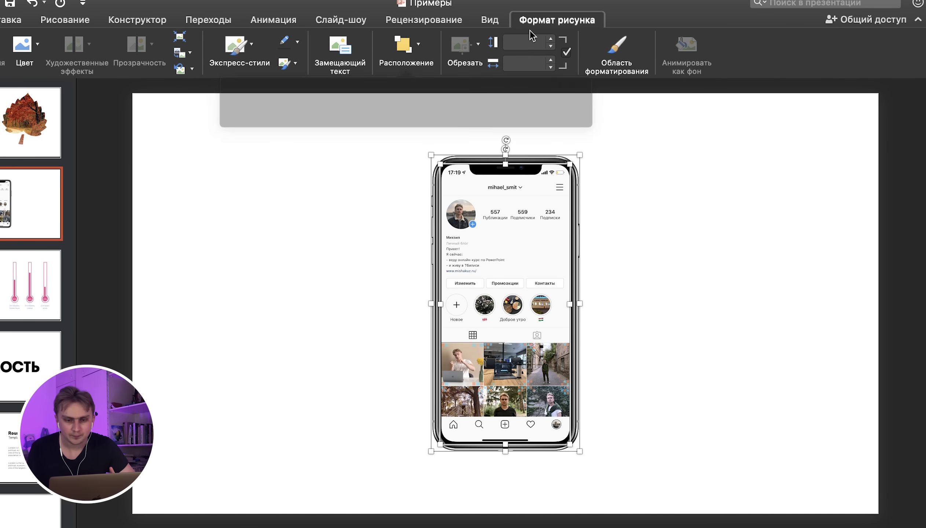
- Group the phone frame and screenshot into one object
left_click(412, 47)
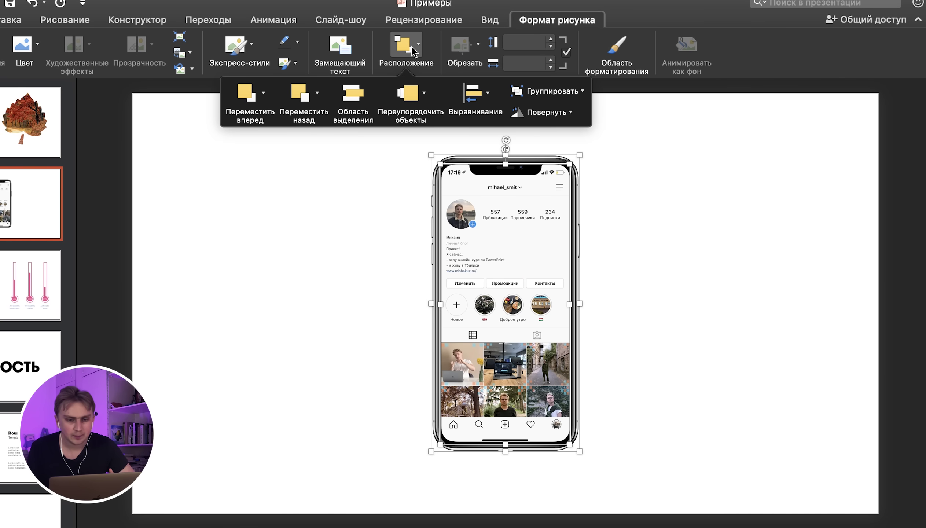
left_click(530, 92)
left_click(564, 112)
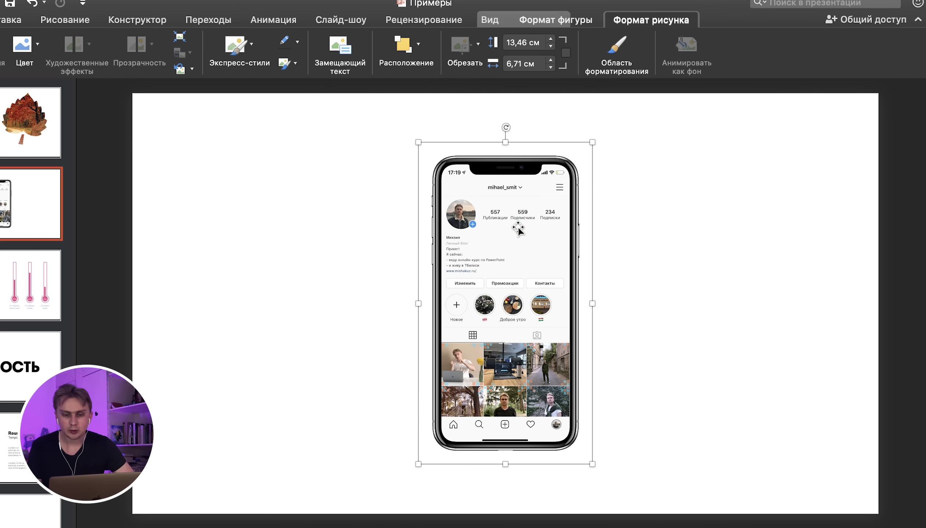
- Tilt the phone group about 34°, enlarge it and shift it down-left past the slide edges
left_click_drag(519, 230, 390, 232)
left_click_drag(415, 110, 568, 135)
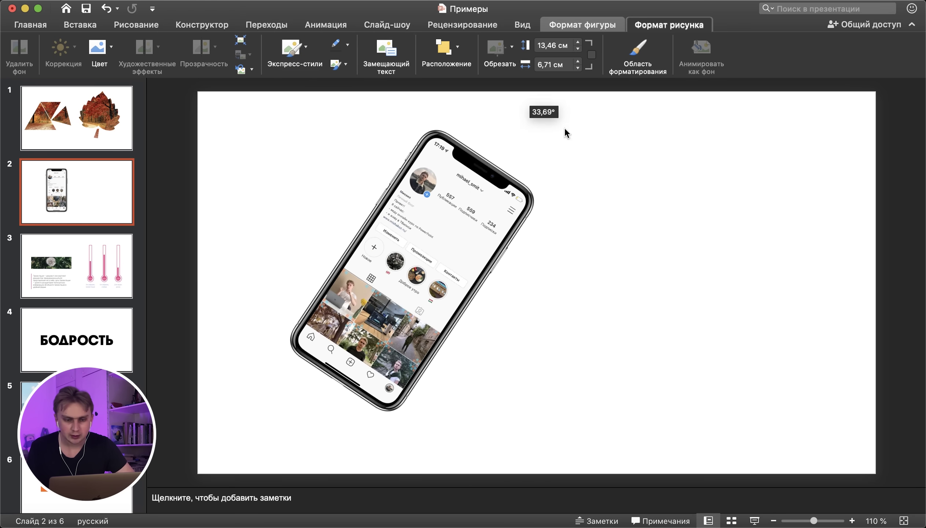
left_click_drag(827, 231, 805, 152)
left_click_drag(642, 158, 632, 309)
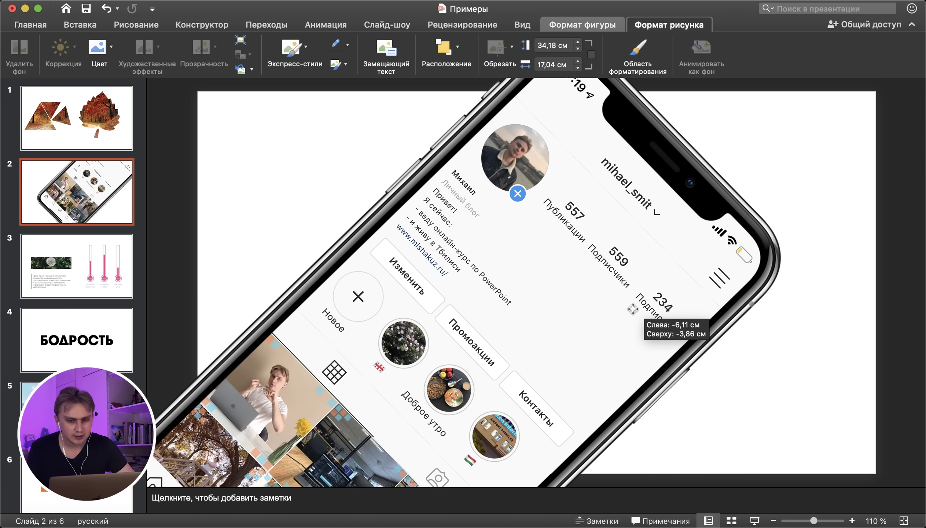
left_click(864, 214)
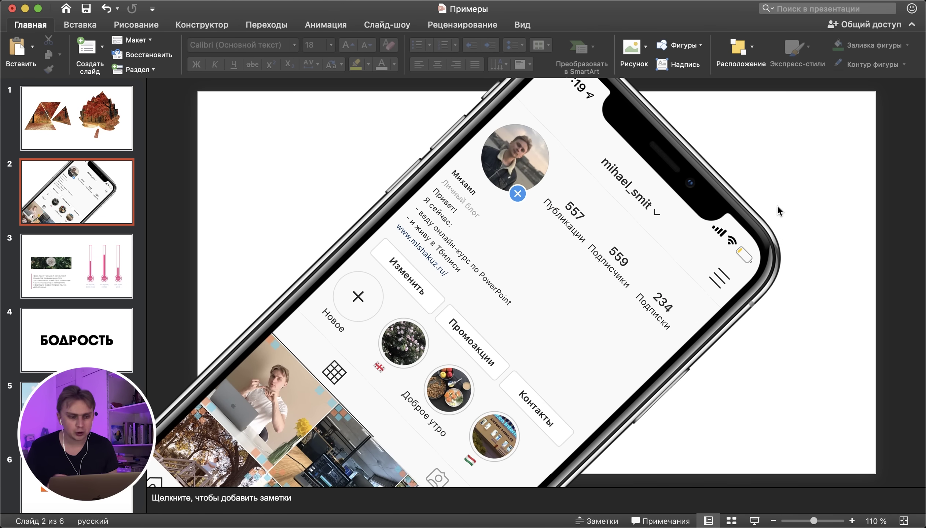
- Switch to the other presentation and start the slide show at the 3 Гифки slide
key("ctrl+Up")
left_click(228, 393)
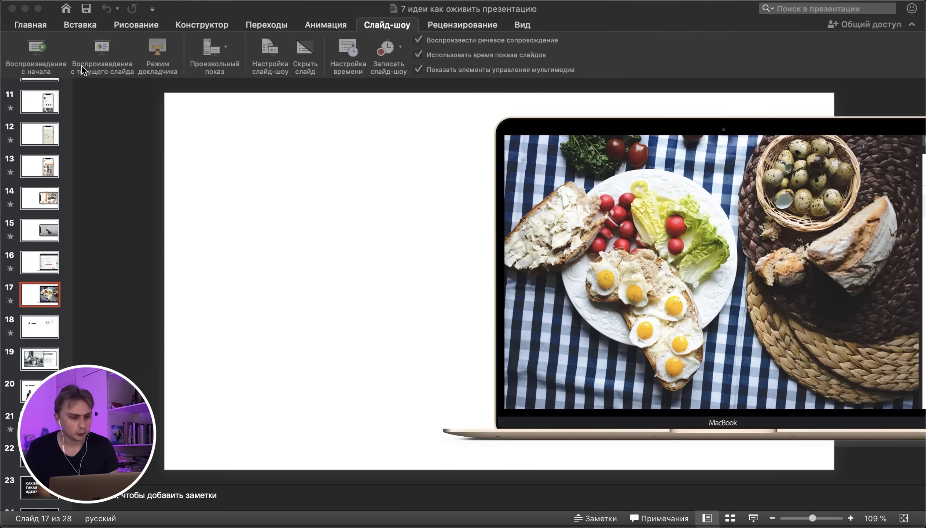
left_click(99, 55)
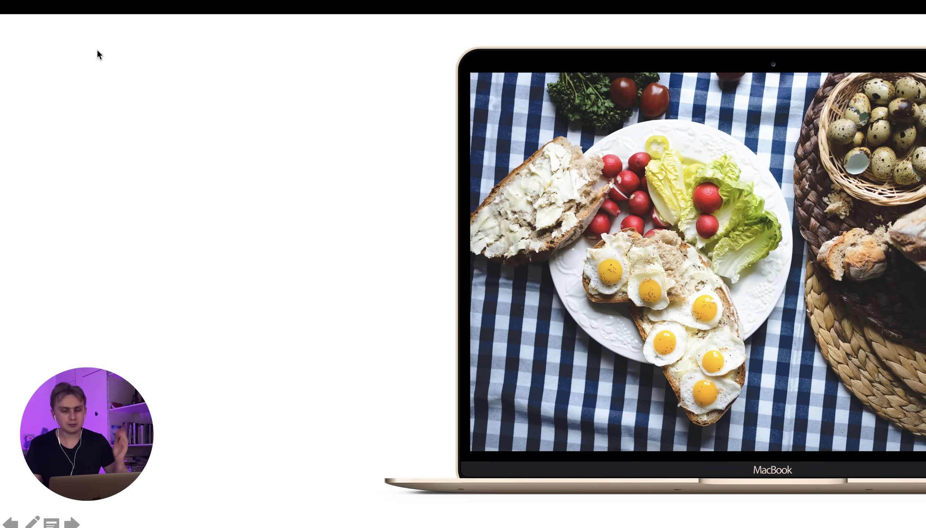
left_click(98, 51)
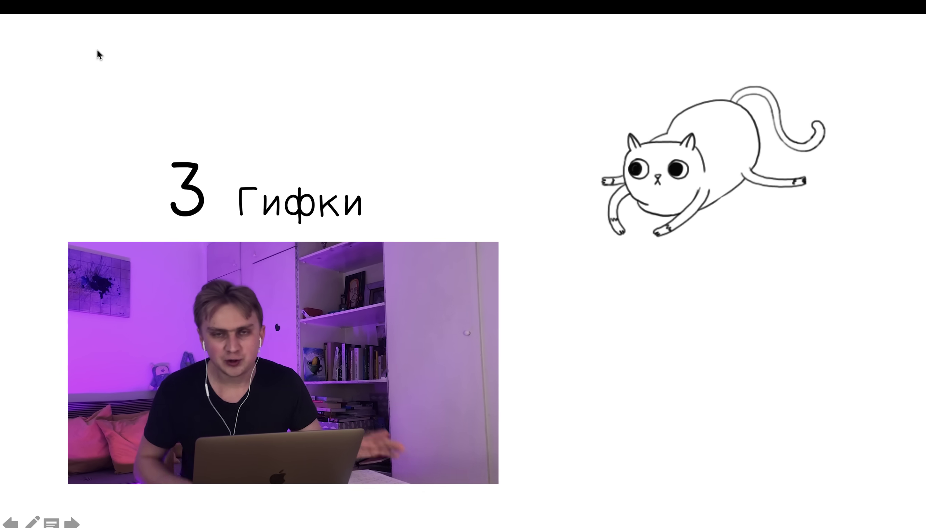
- Advance through the GIF, cactus ЗАГОЛОВОК and chat-bubble slides, then leave the show
key("Right")
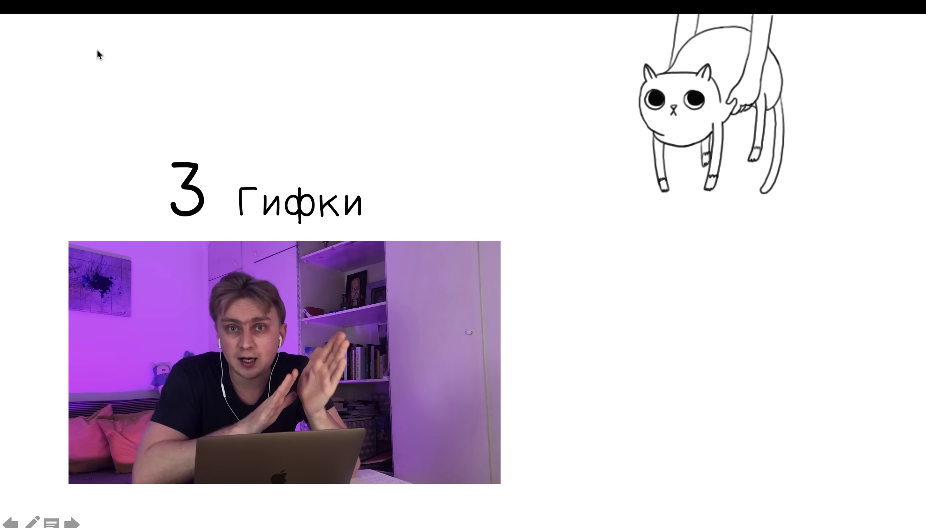
key("Right")
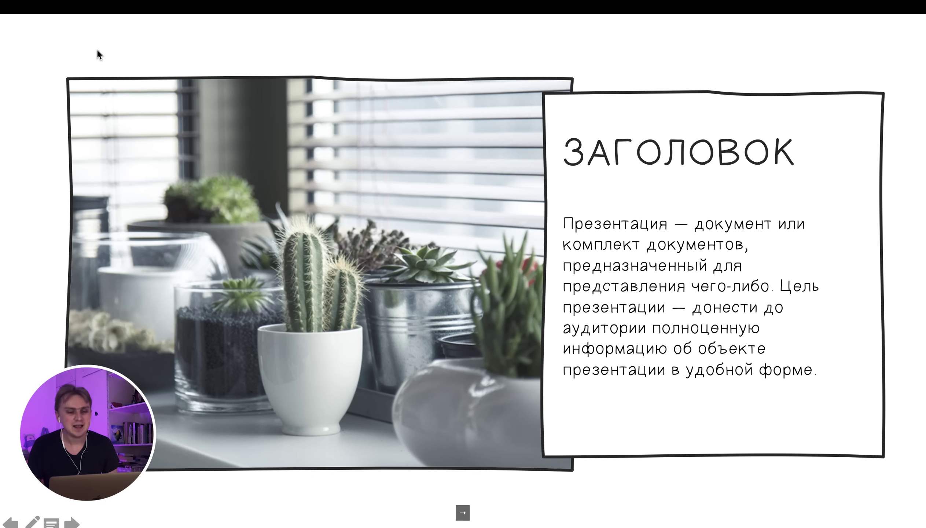
key("Right")
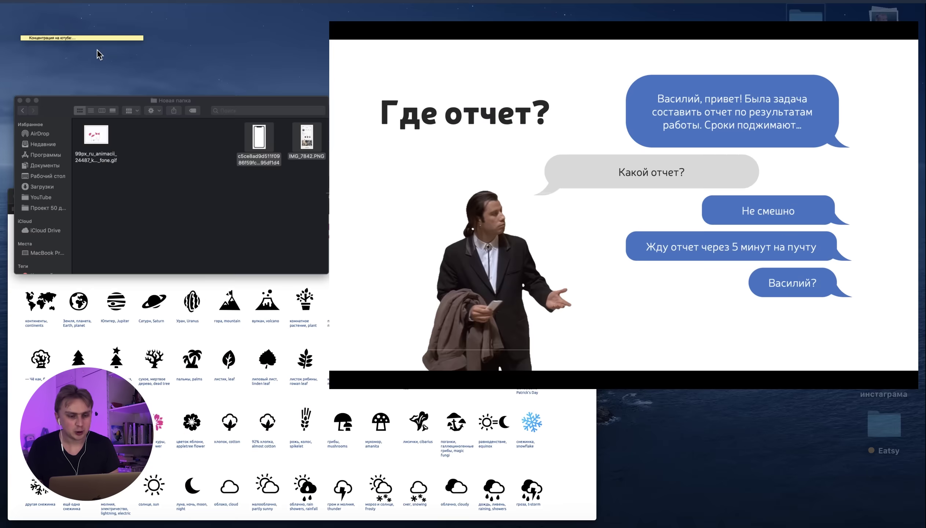
key("ctrl+Up")
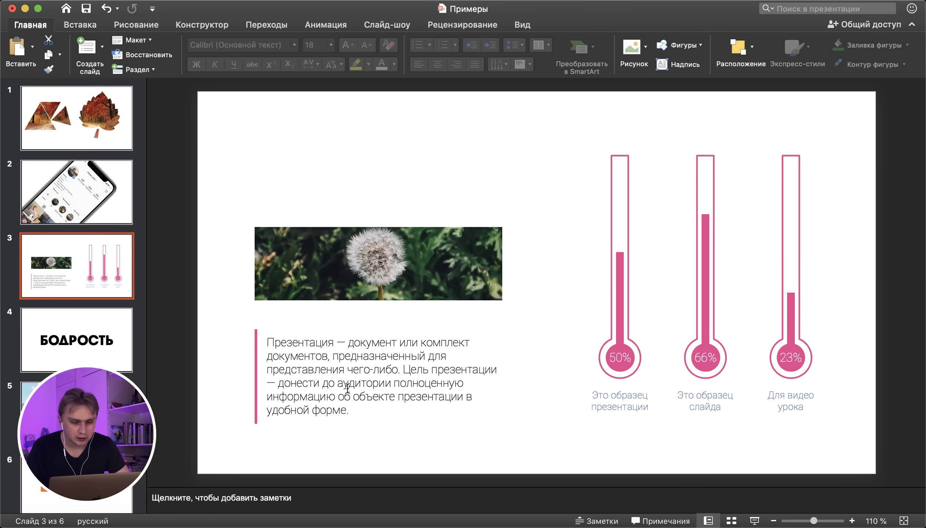
- Search Google Images for 'Гифка на белом фоне' in Safari
left_click(87, 525)
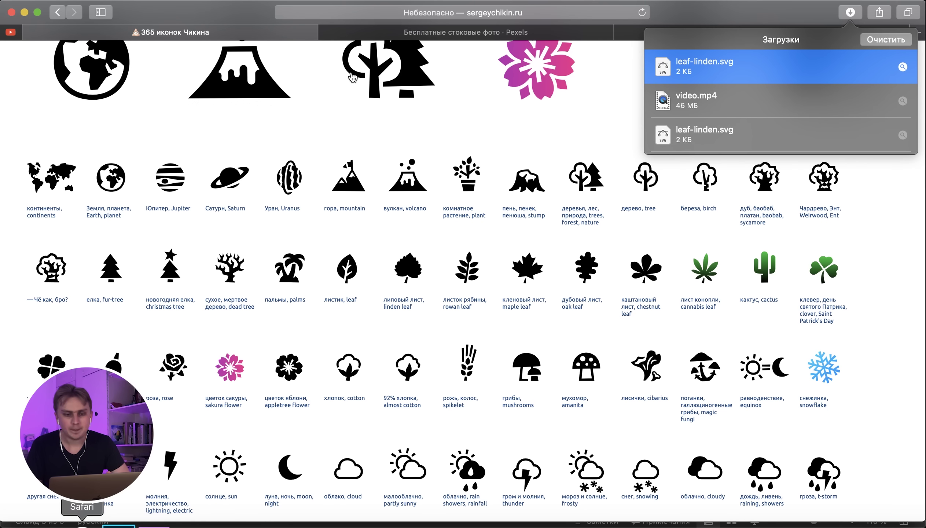
left_click_drag(719, 9, 718, 9)
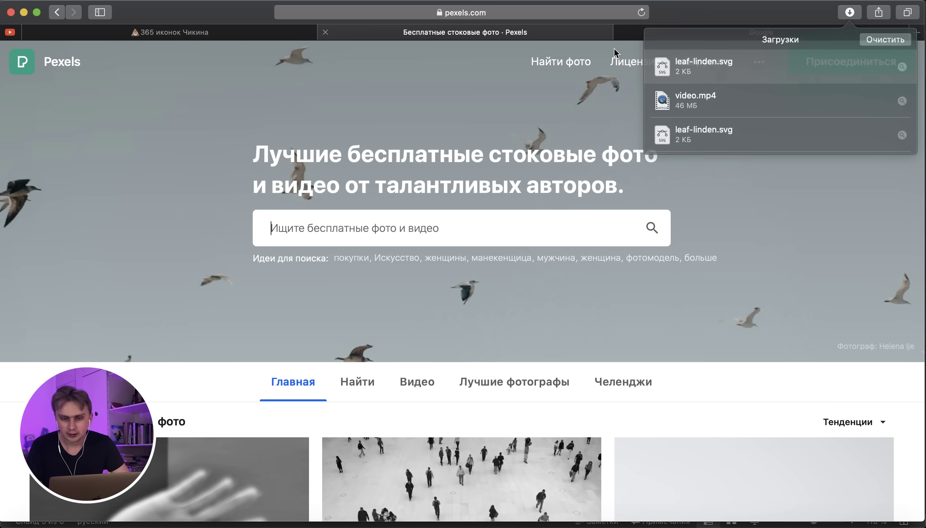
left_click(675, 31)
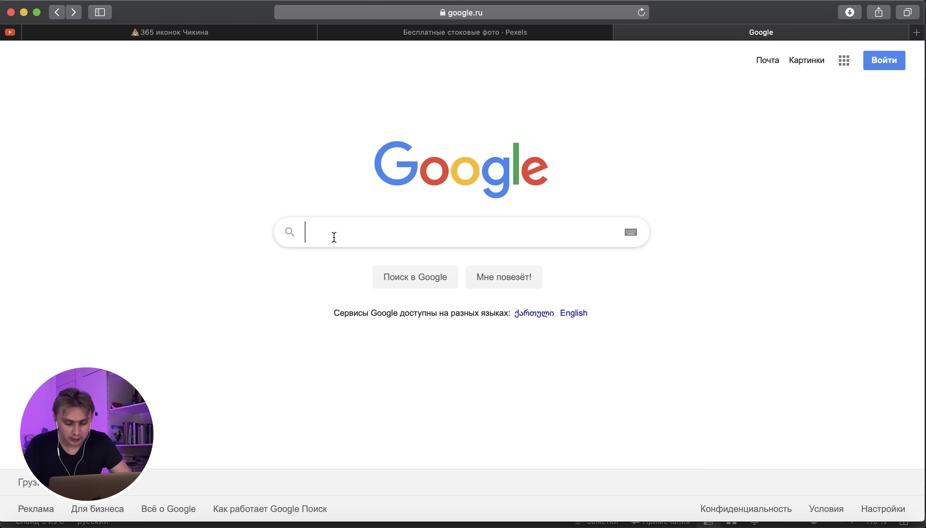
type("Гифка на бело")
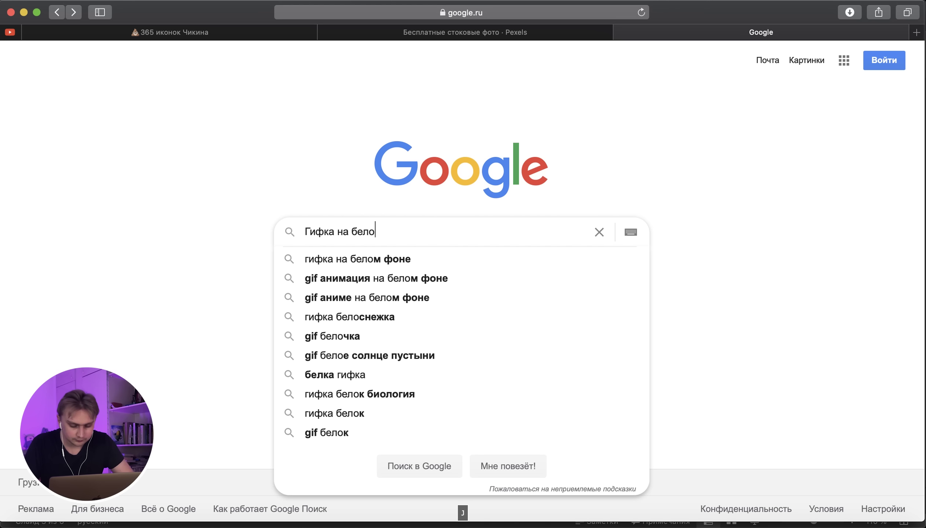
type("м фоне")
key("Return")
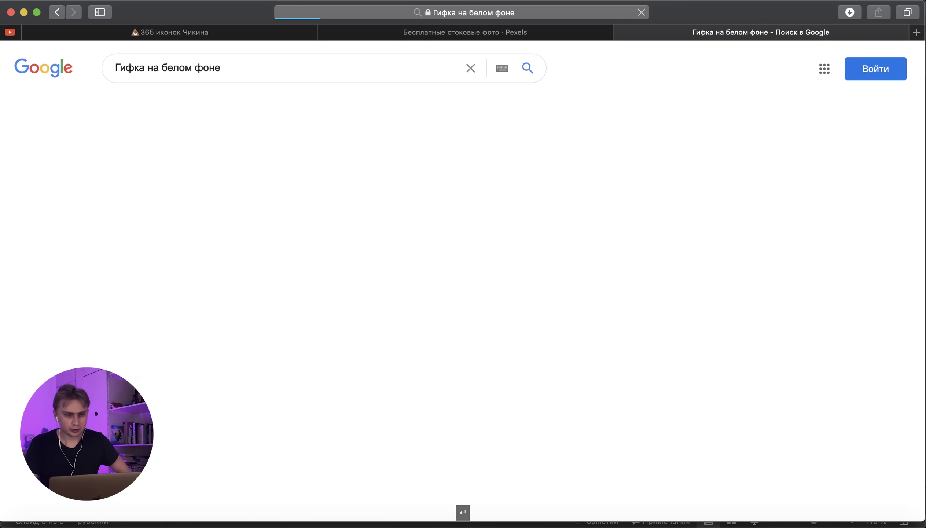
left_click(186, 109)
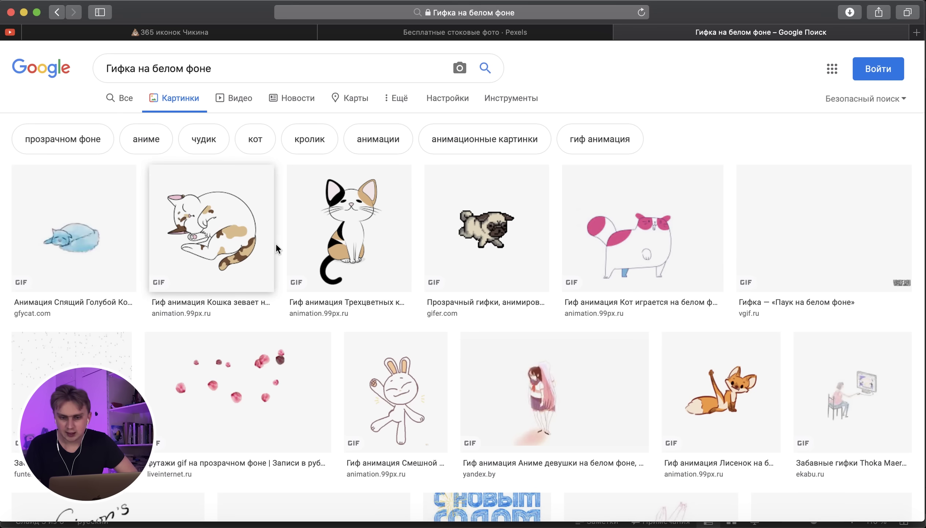
- Open the pink cat GIF's source page and download the animation
left_click(640, 250)
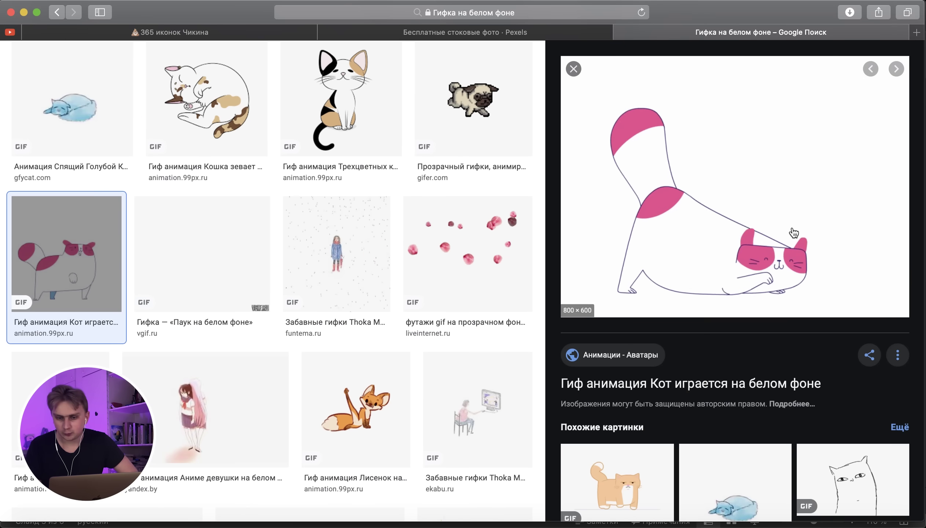
left_click(759, 158)
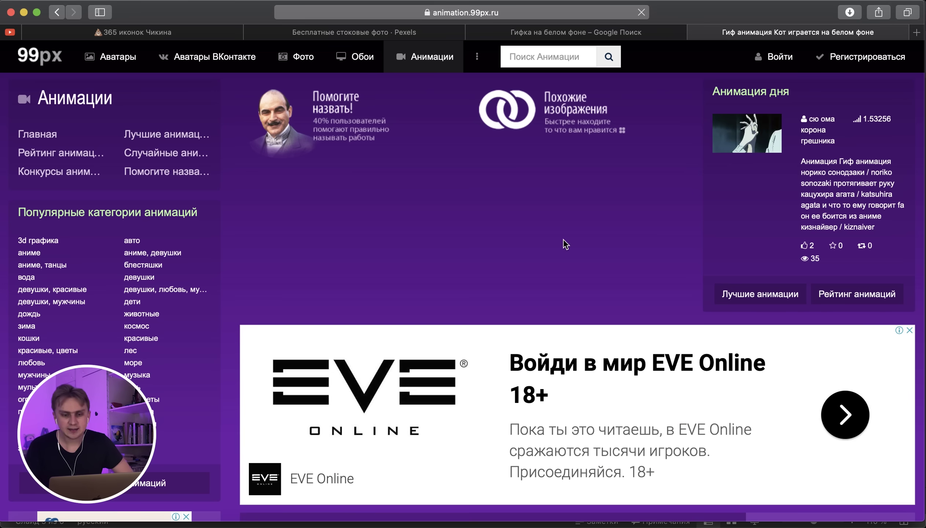
scroll(564, 240, "down", 10)
scroll(564, 239, "down", 5)
scroll(564, 240, "down", 1)
scroll(563, 239, "down", 6)
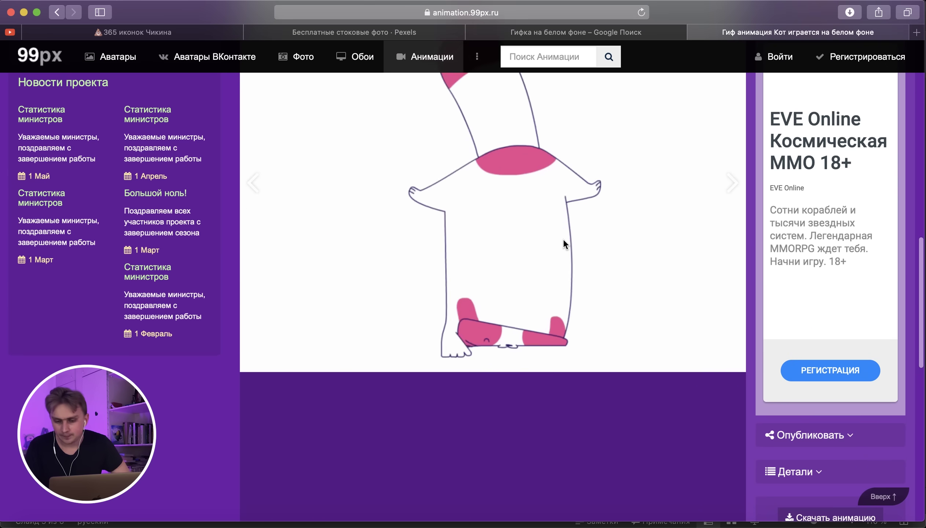
scroll(531, 289, "down", 4)
left_click(782, 385)
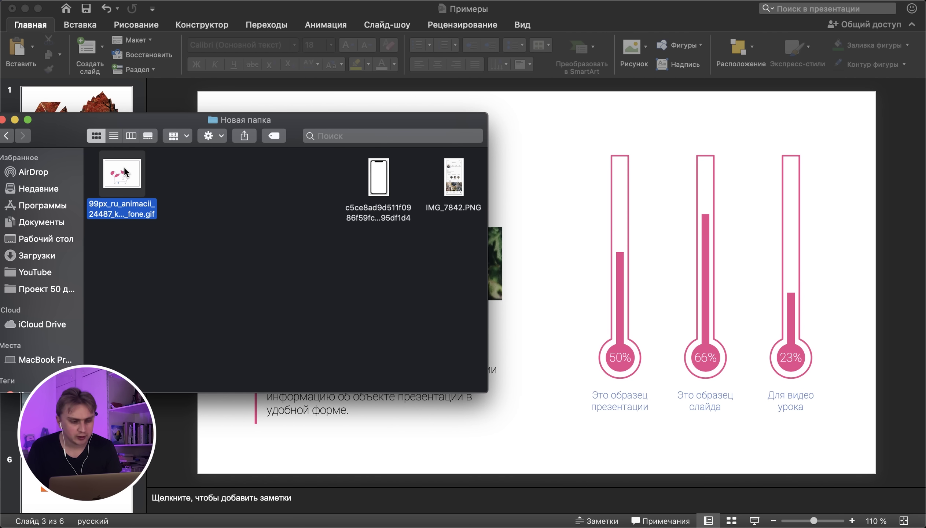
- Place the cat GIF above the dandelion photo, shrink it to about 6 × 4.5 cm and send it backward
left_click_drag(330, 234, 616, 180)
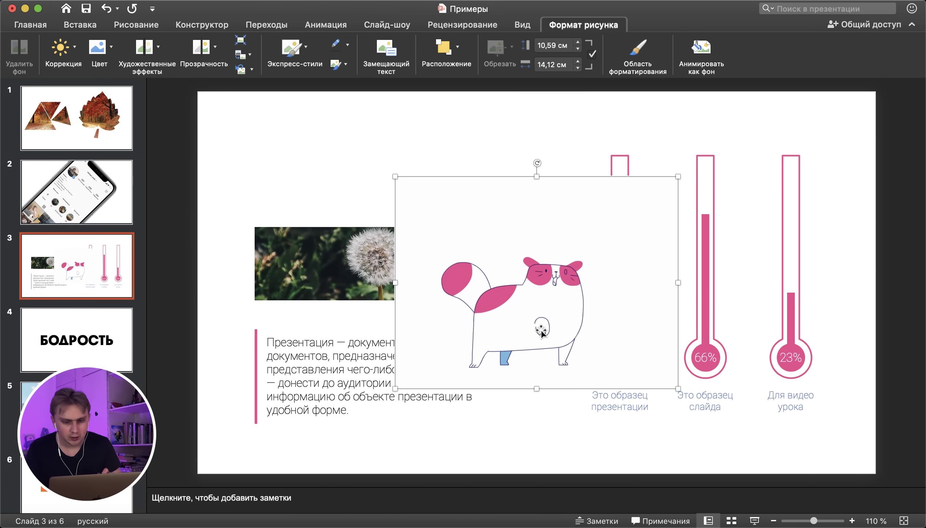
mouse_move(537, 294)
left_mouse_down()
mouse_move(418, 294)
mouse_move(411, 279)
left_mouse_up()
left_click_drag(545, 350, 348, 202)
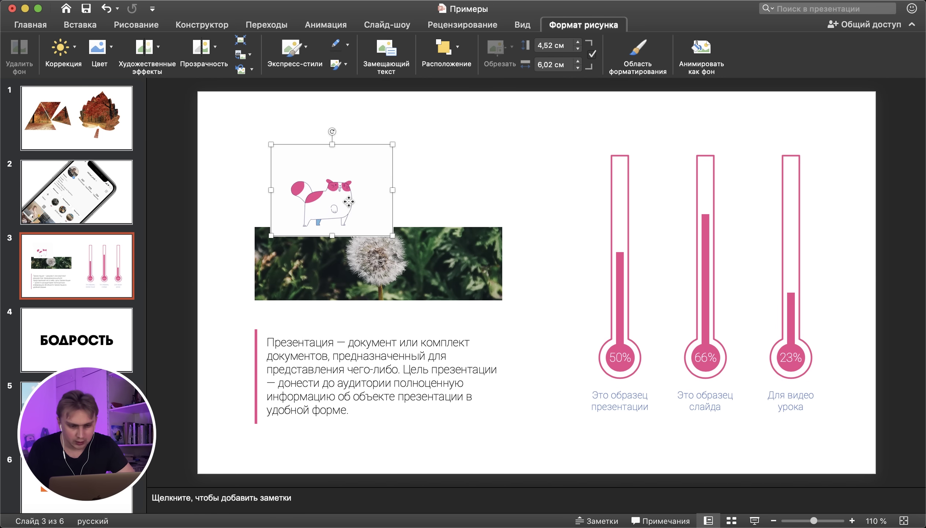
right_click(348, 205)
mouse_move(376, 319)
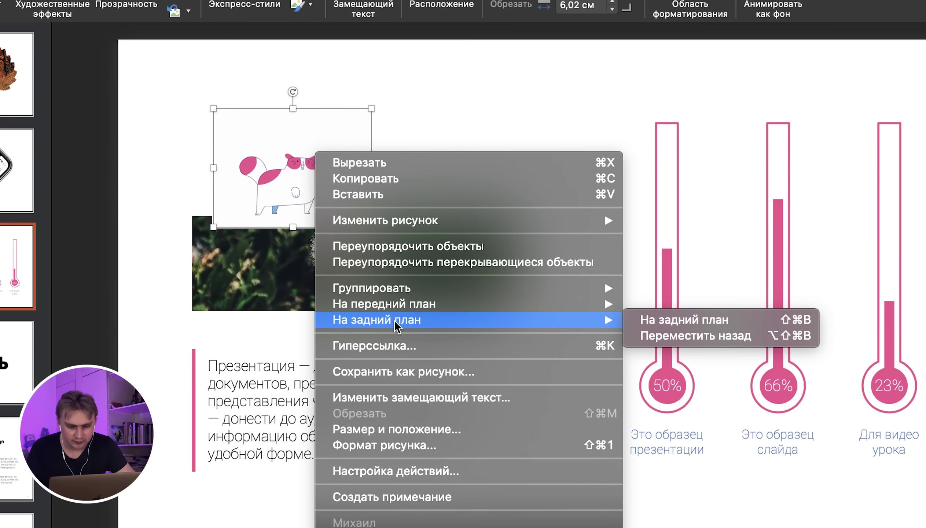
left_click(659, 322)
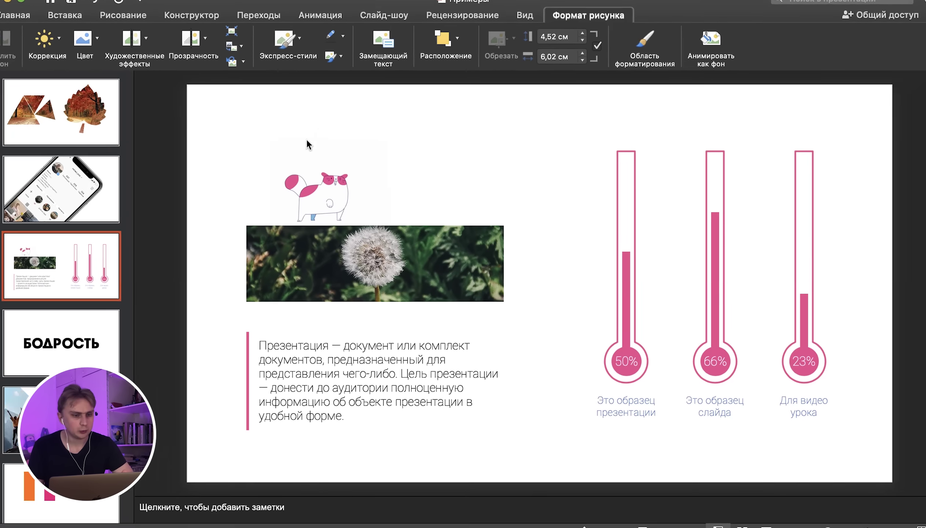
left_click(386, 25)
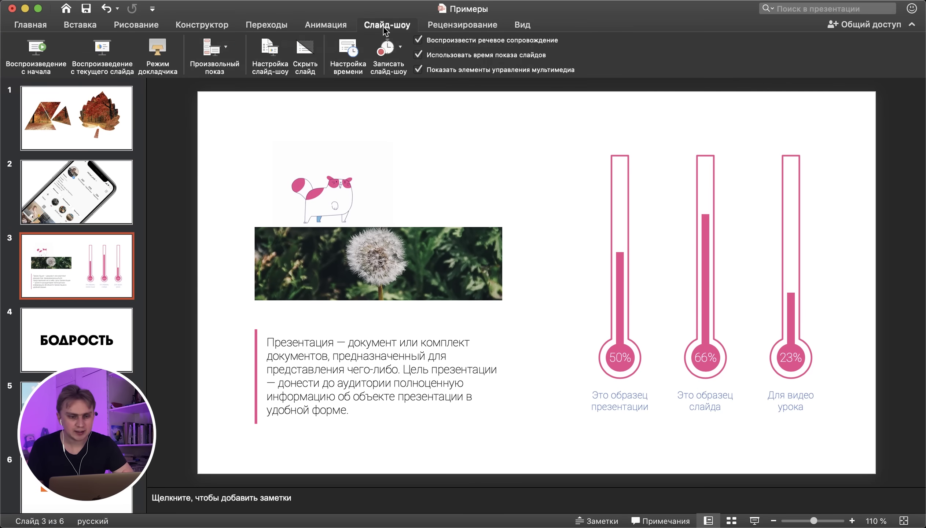
- Play the show from the cat-GIF slide through the meme, light-bulb and forest-road slides
left_click(101, 51)
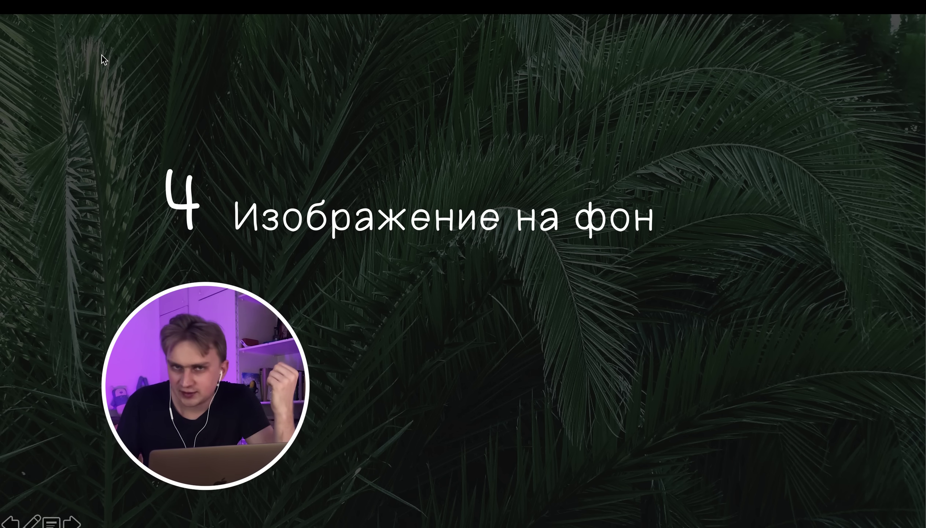
key("Right")
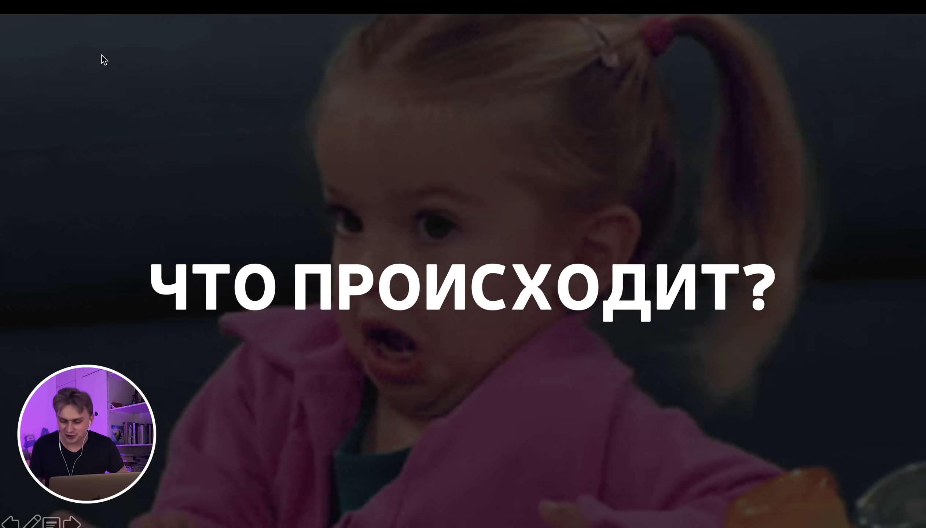
key("Right")
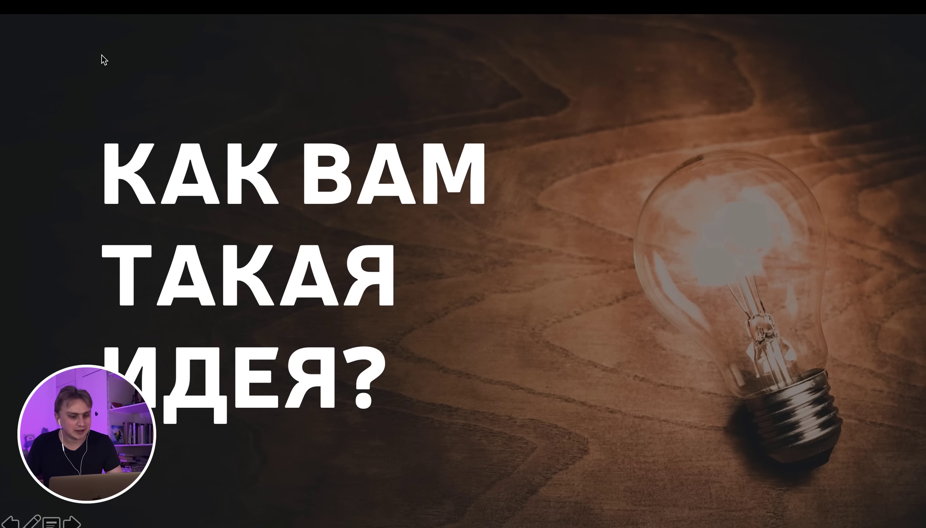
key("Right")
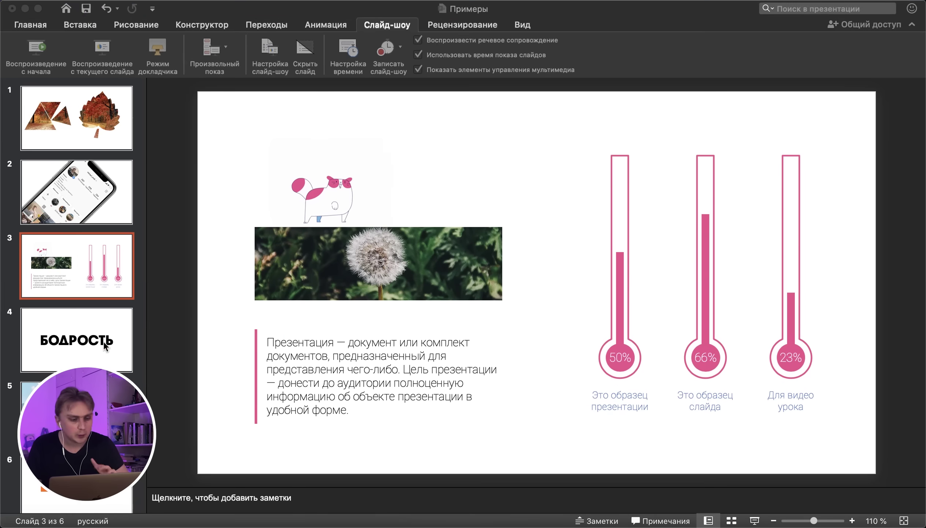
- Go to the БОДРОСТЬ slide, then browse Pexels free stock videos in Safari
left_click(79, 352)
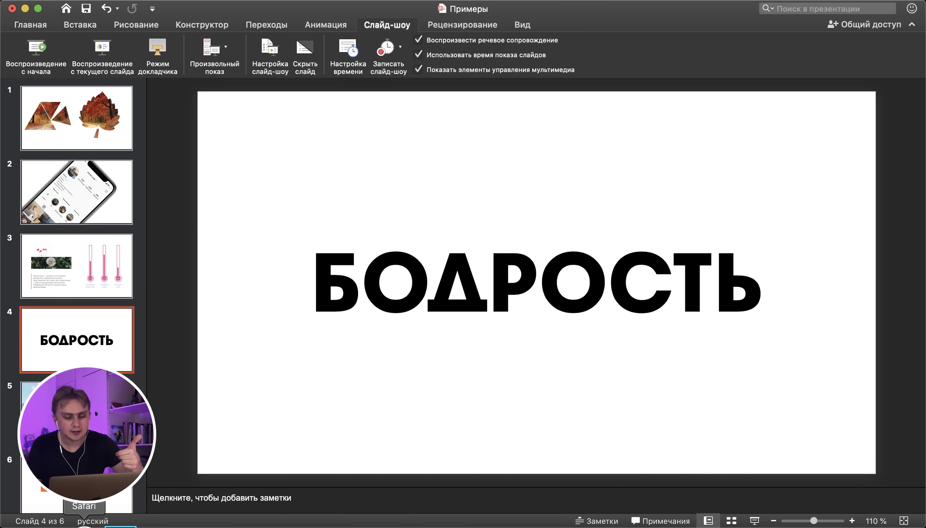
left_click(84, 526)
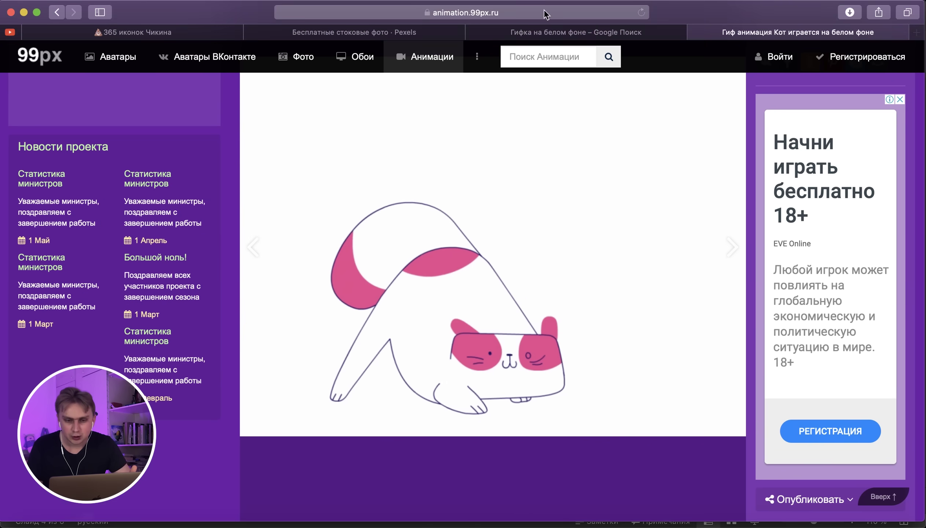
left_click(560, 31)
left_click(363, 32)
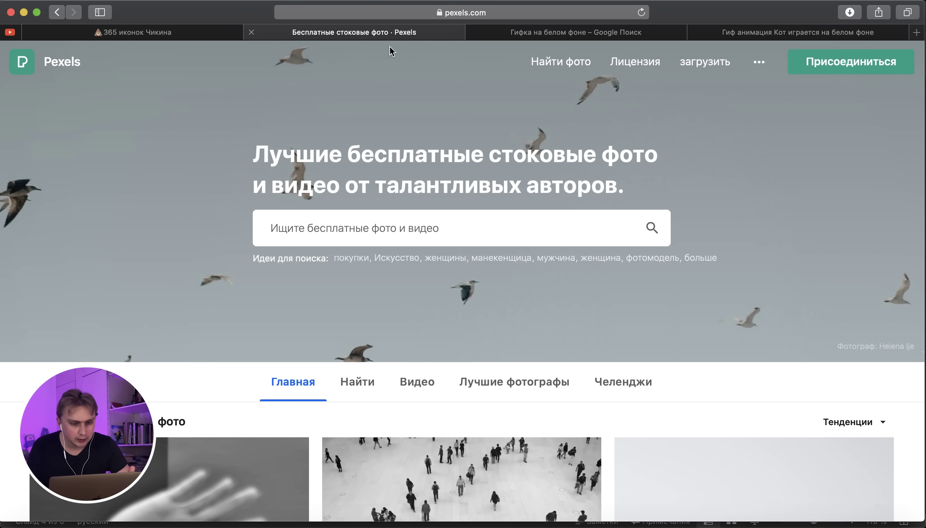
left_click(416, 384)
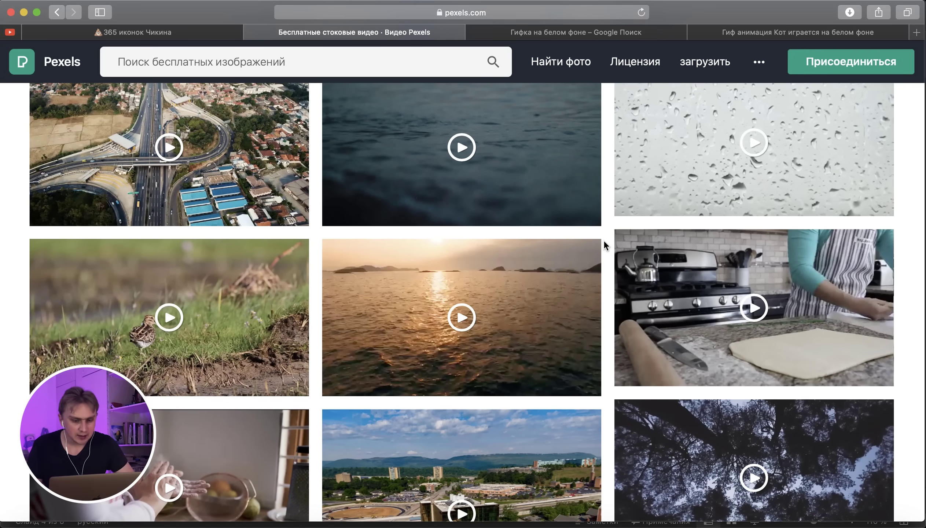
scroll(604, 241, "down", 2)
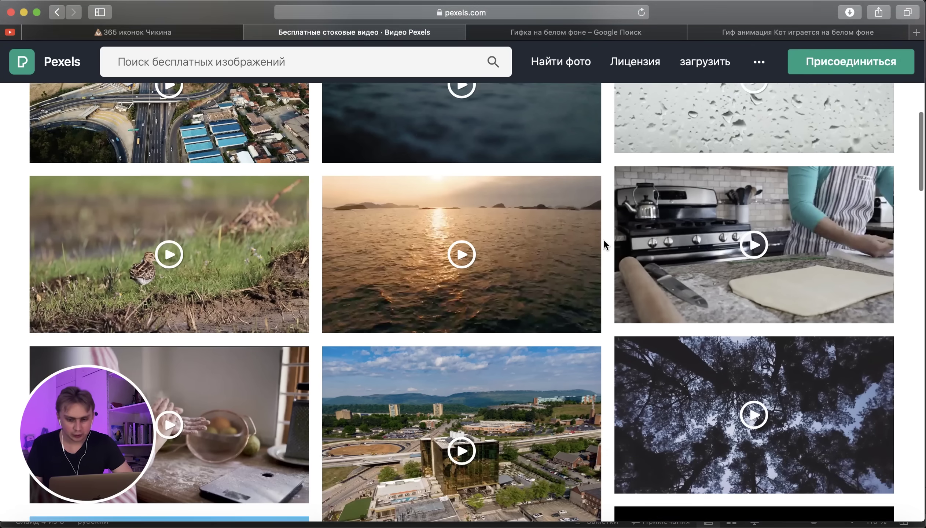
scroll(604, 242, "down", 7)
scroll(605, 241, "down", 1)
scroll(604, 242, "down", 6)
scroll(605, 242, "down", 4)
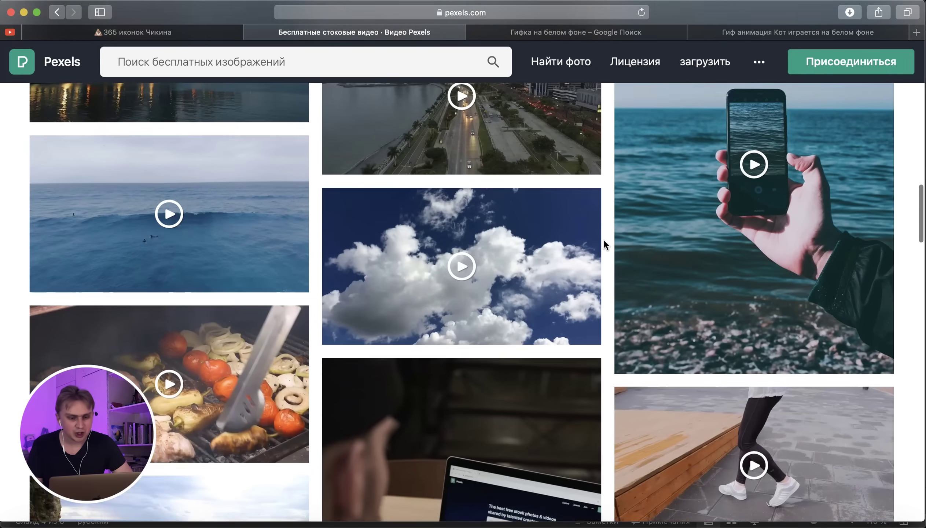
scroll(604, 242, "down", 1)
- Download the ocean wave video and drag video.mp4 onto slide 4
left_click(222, 193)
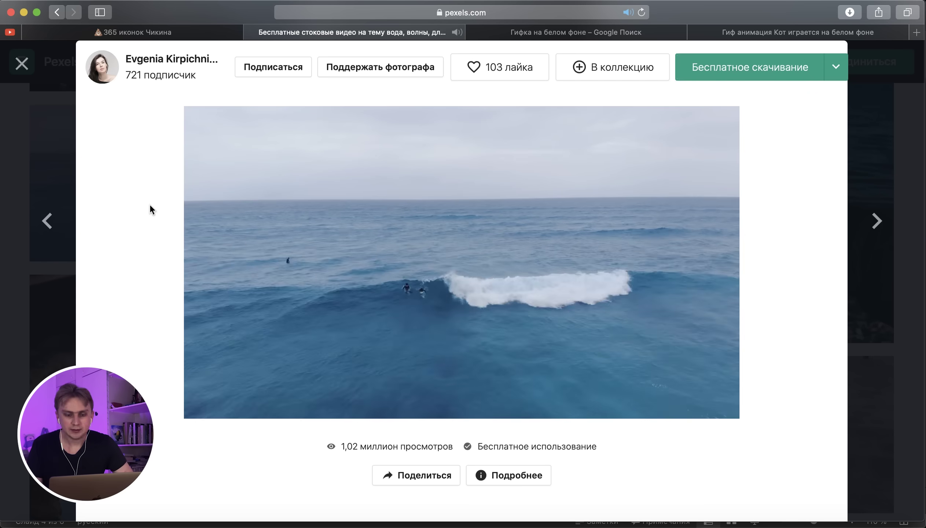
left_click(752, 68)
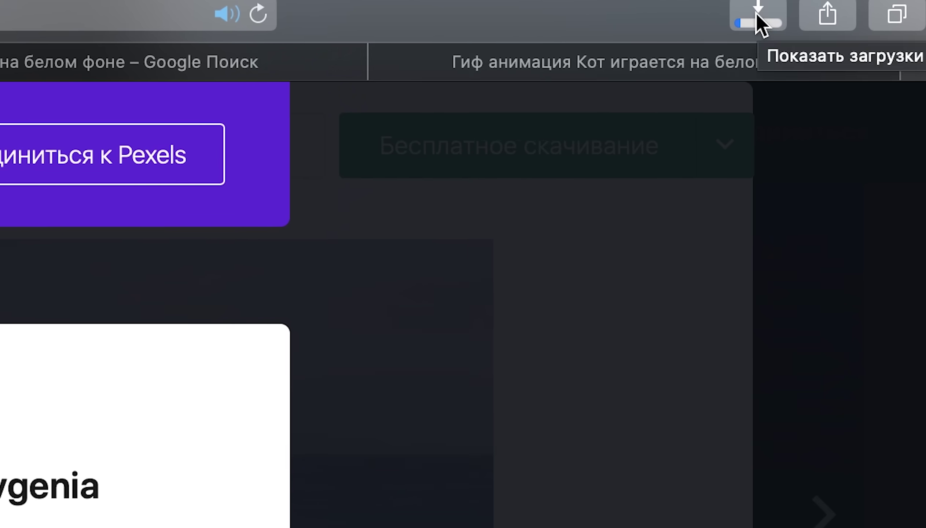
left_click(850, 13)
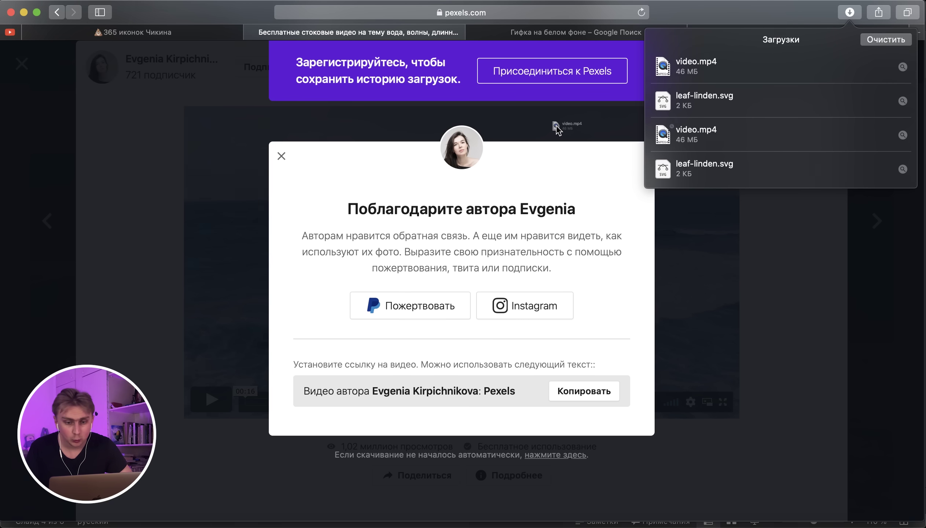
left_click_drag(557, 127, 555, 148)
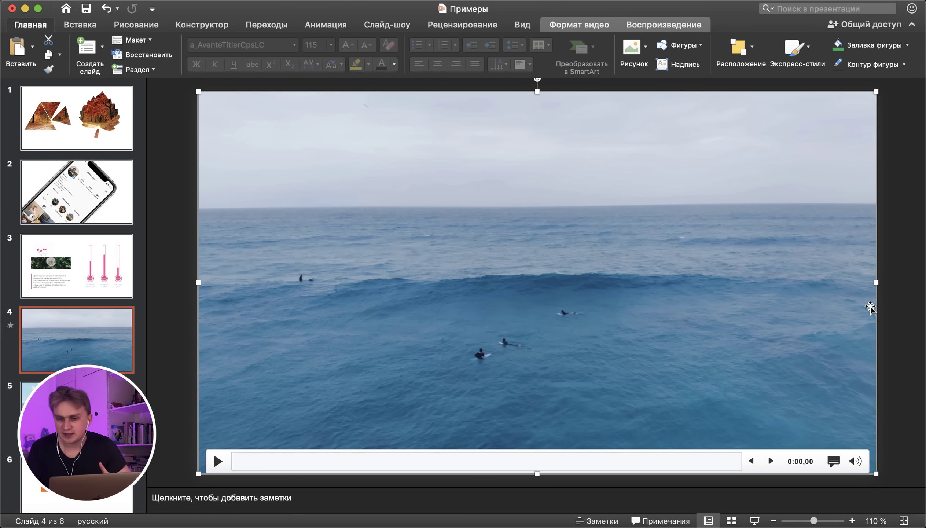
- Select the ocean video and its play effect in the animation pane
left_click(899, 129)
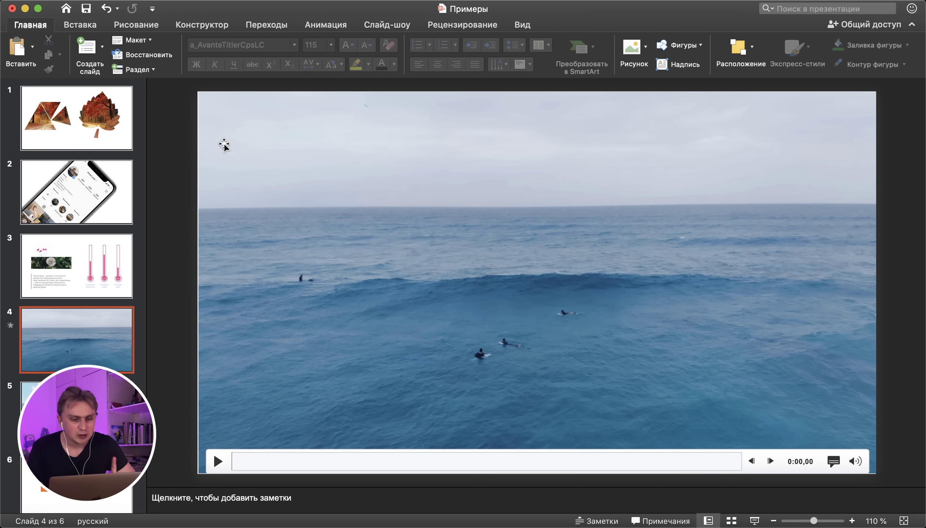
left_click(273, 147)
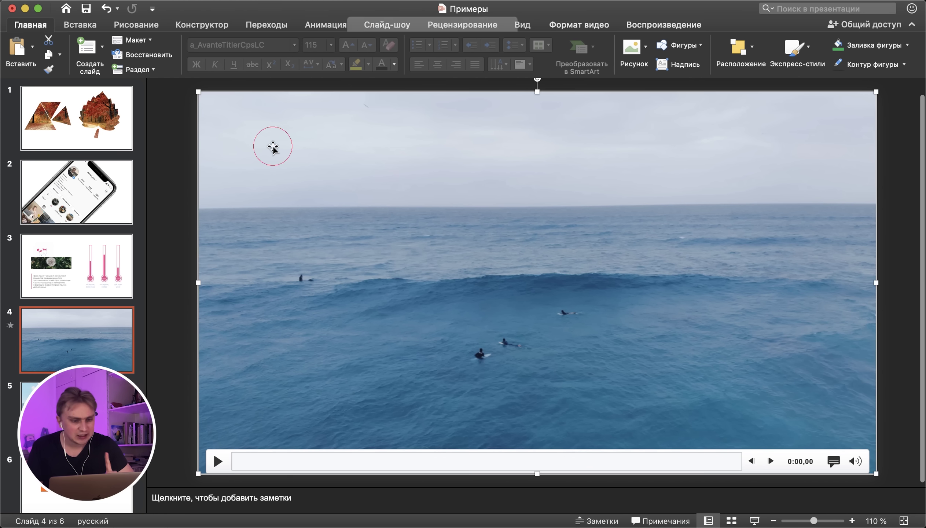
left_click(327, 24)
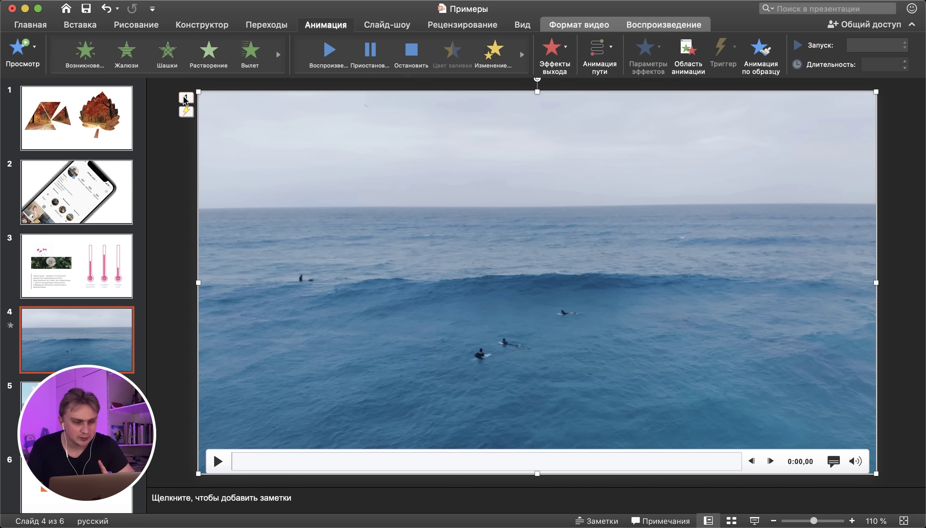
double_click(187, 100)
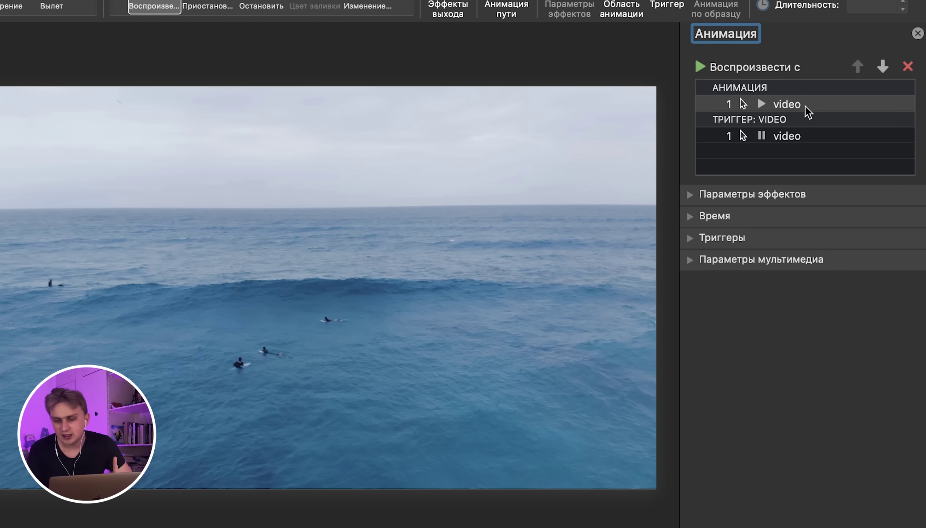
left_click(802, 104)
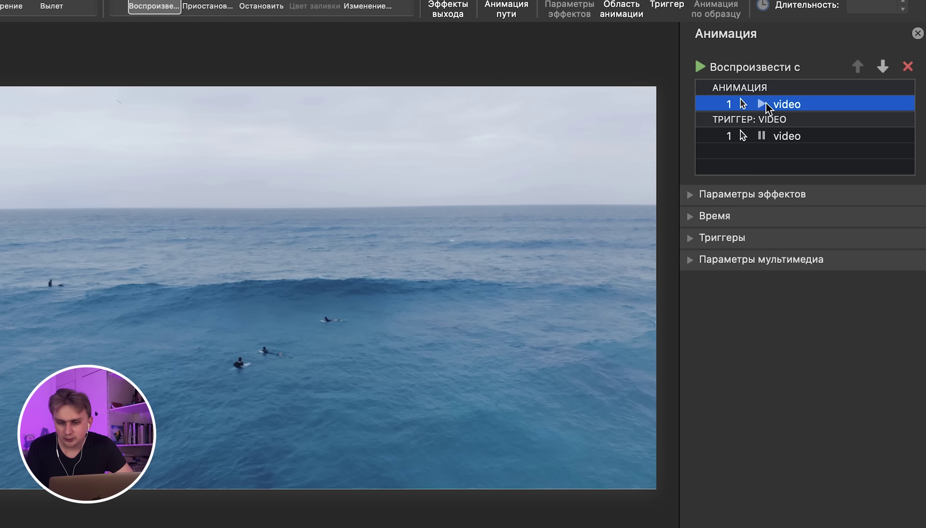
- Set the video to start after the previous item and repeat 100 times
left_click(689, 216)
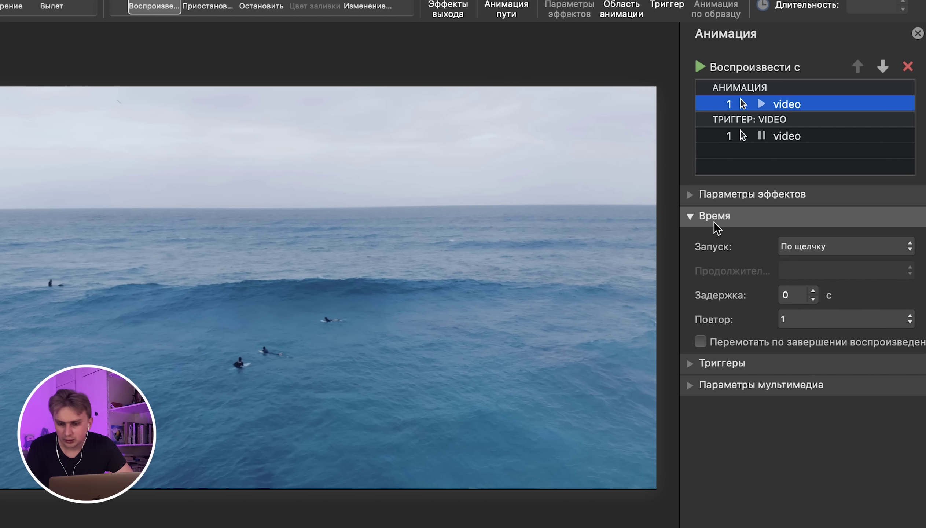
left_click(806, 251)
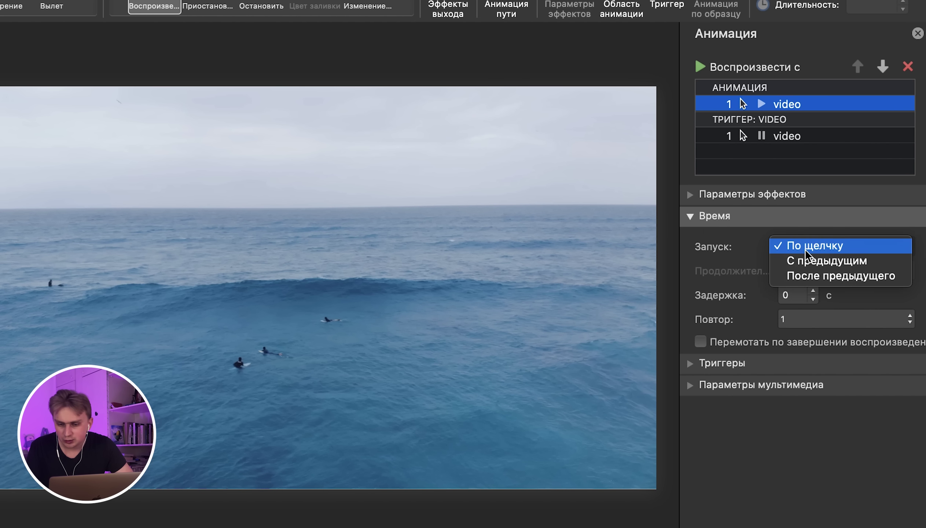
left_click(807, 277)
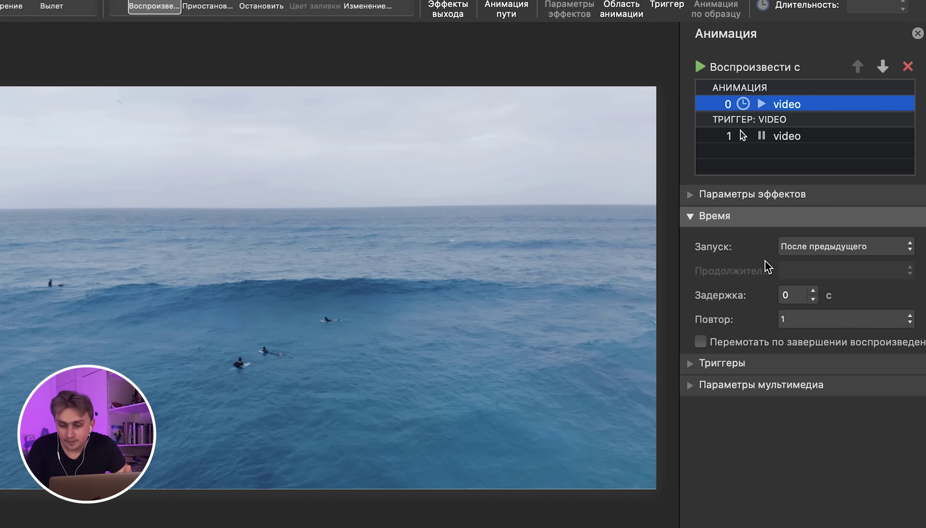
left_click(791, 325)
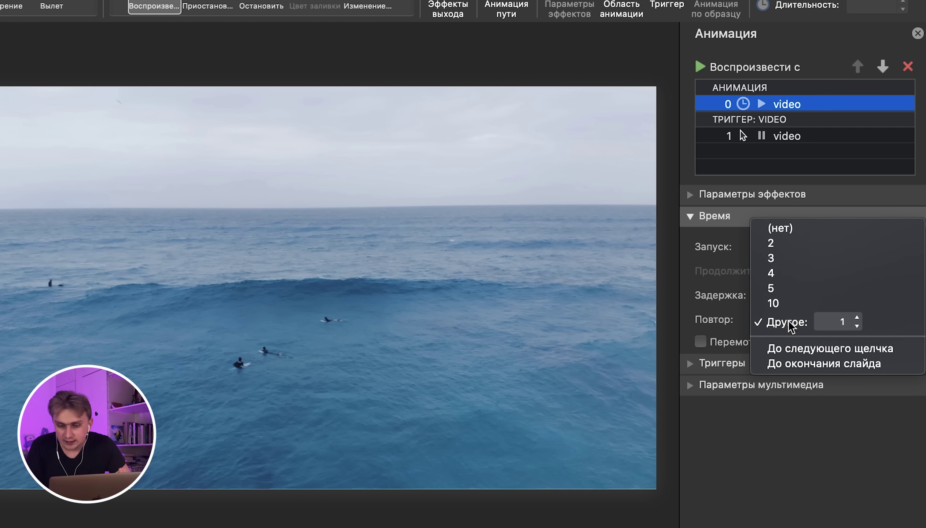
left_click(790, 304)
left_click(799, 323)
type("00")
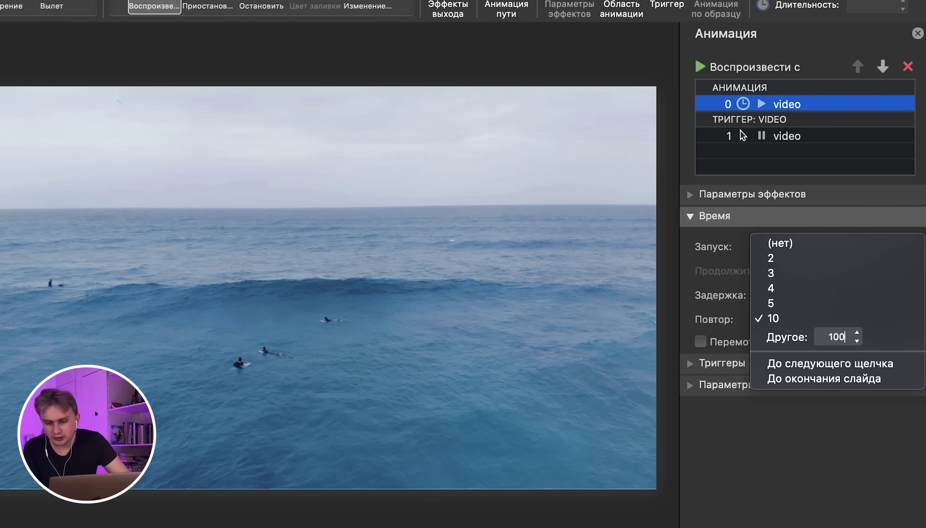
left_click(792, 475)
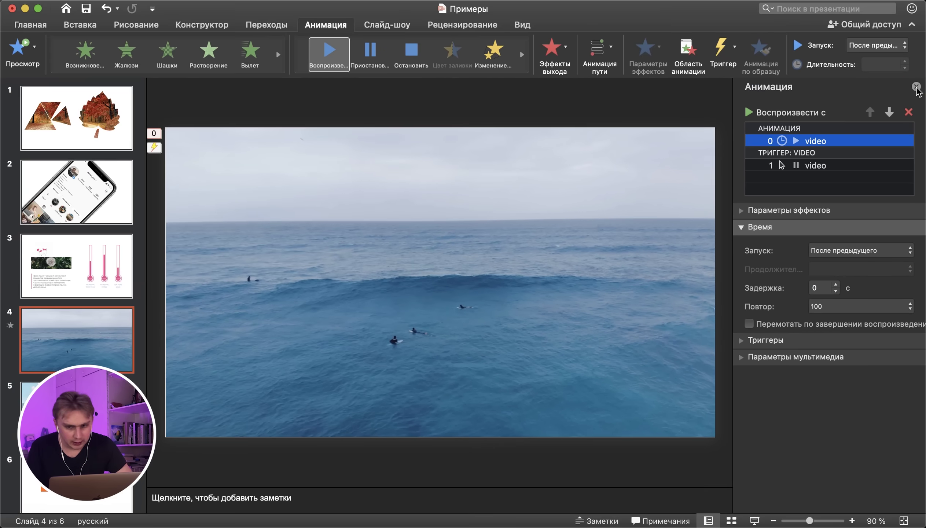
left_click(916, 87)
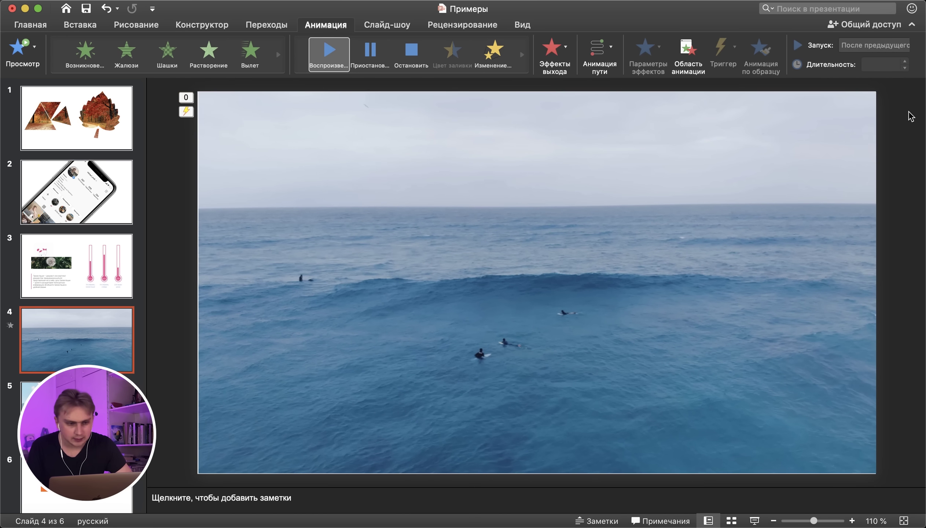
- Draw a rectangle over the upper left of the slide
left_click(77, 25)
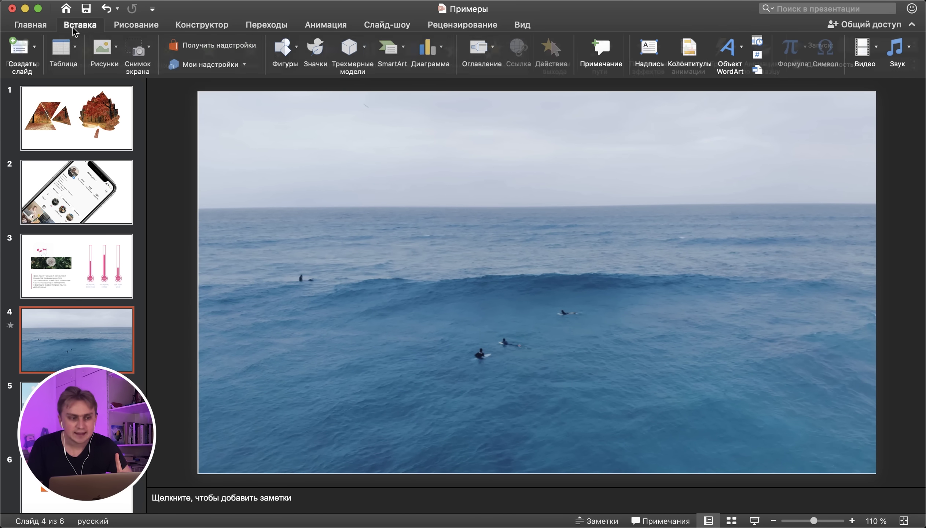
left_click(283, 52)
left_click(364, 89)
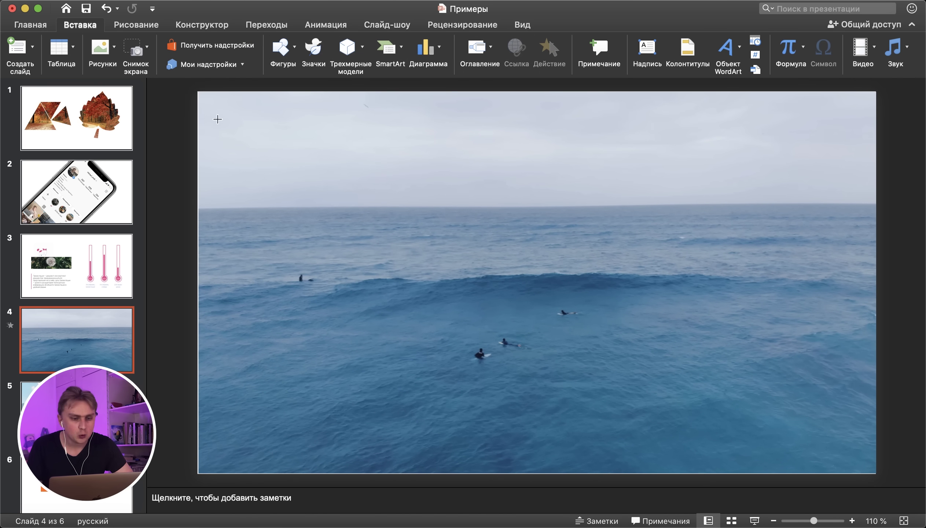
left_click_drag(217, 118, 666, 397)
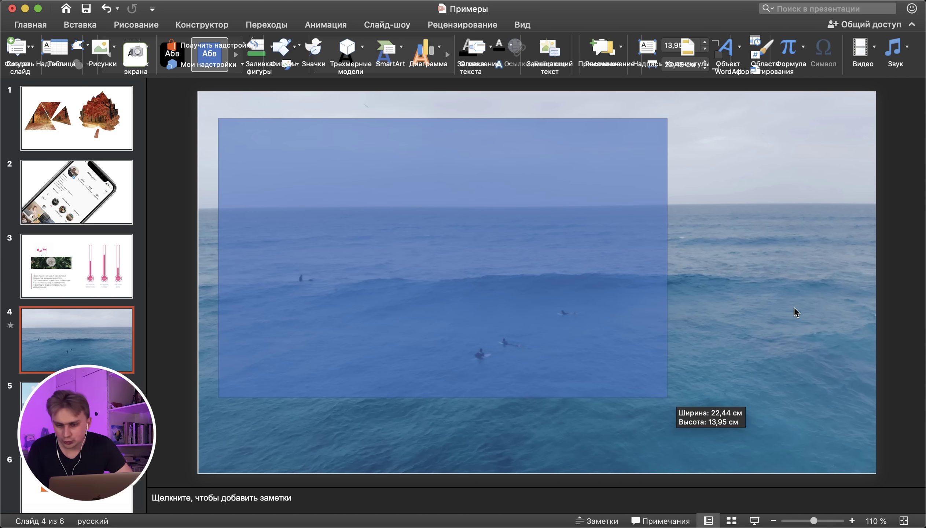
- Shift the sea image left and bring the БОДРОСТЬ heading to the front
left_click_drag(745, 244, 581, 237)
left_click_drag(745, 272, 732, 272)
left_click(742, 235)
right_click(740, 234)
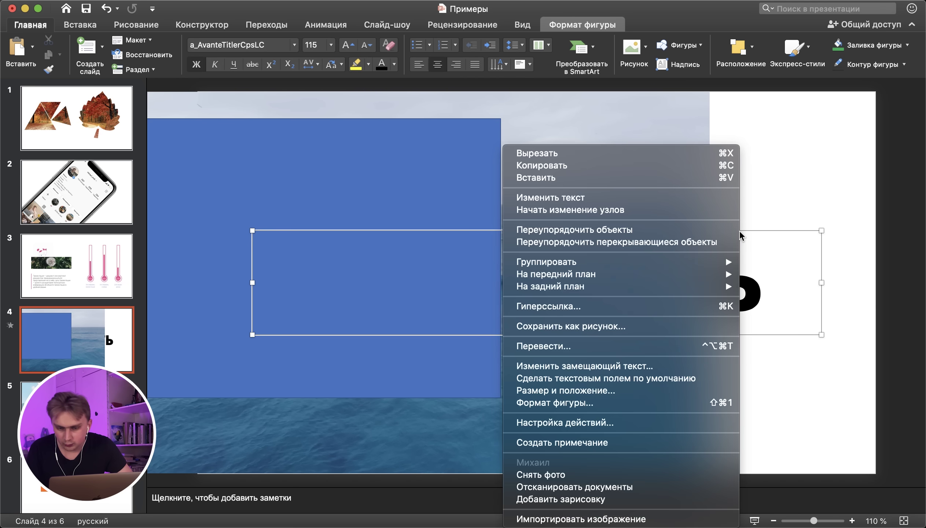
mouse_move(556, 274)
left_click(779, 280)
left_click(864, 237)
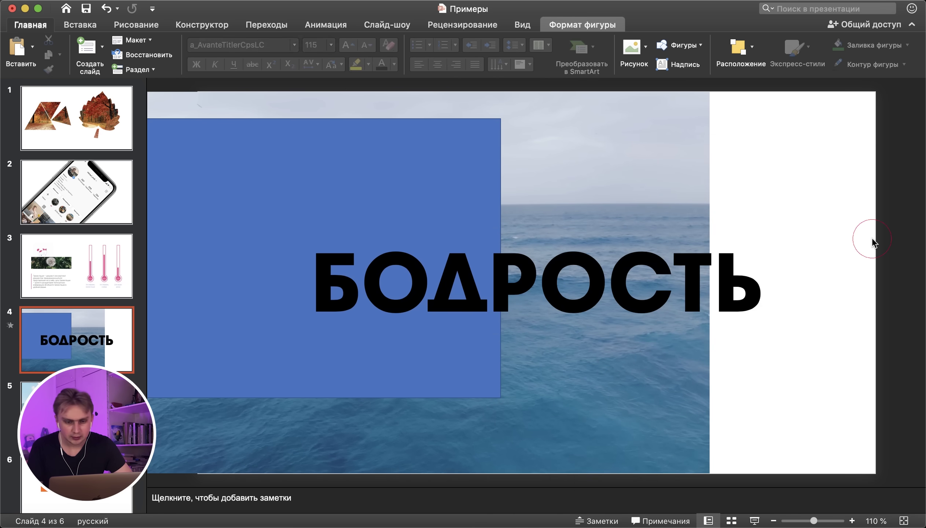
- Align the video with the slide's right edge and stretch the rectangle over the whole slide
left_click_drag(553, 196, 716, 200)
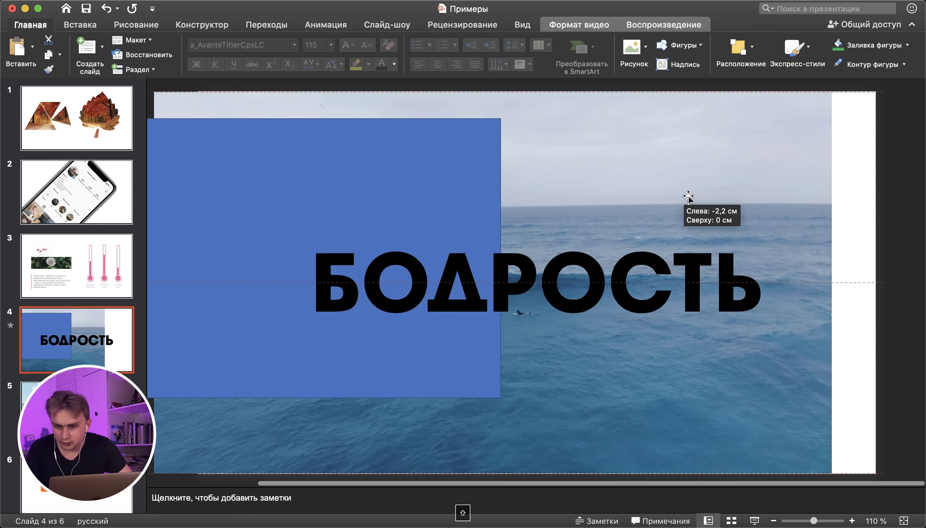
mouse_move(409, 191)
left_mouse_down()
mouse_move(561, 169)
mouse_move(544, 158)
left_mouse_up()
left_click_drag(648, 372, 873, 473)
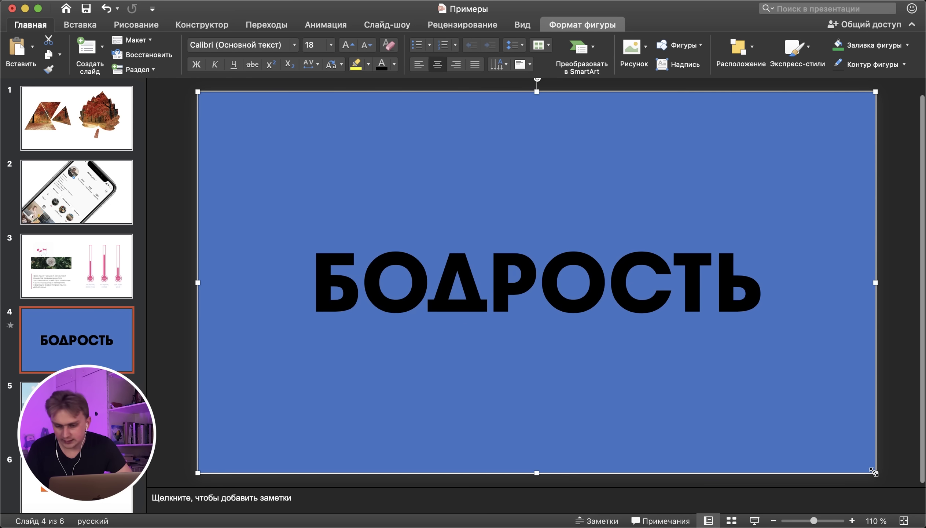
- Give the full-slide rectangle a black fill, no outline and 38% transparency
left_click(901, 423)
left_click(687, 412)
right_click(687, 412)
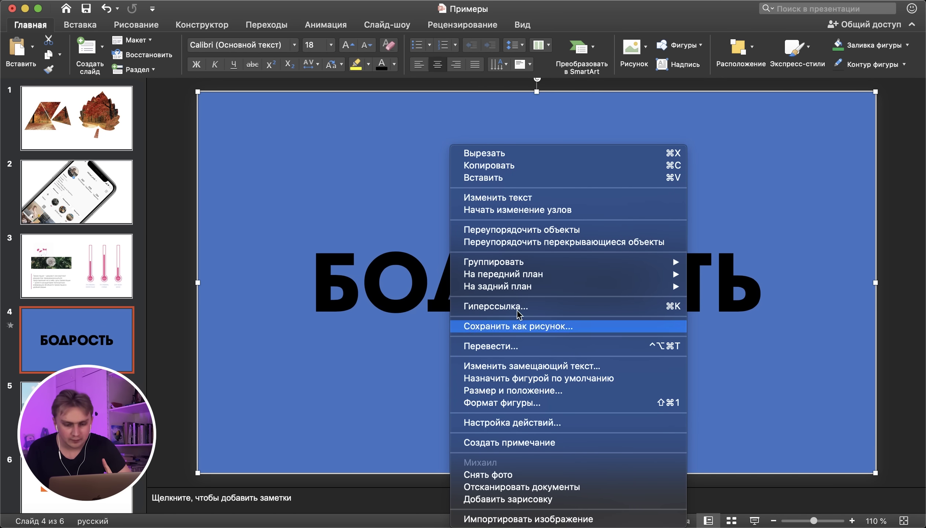
left_click(507, 403)
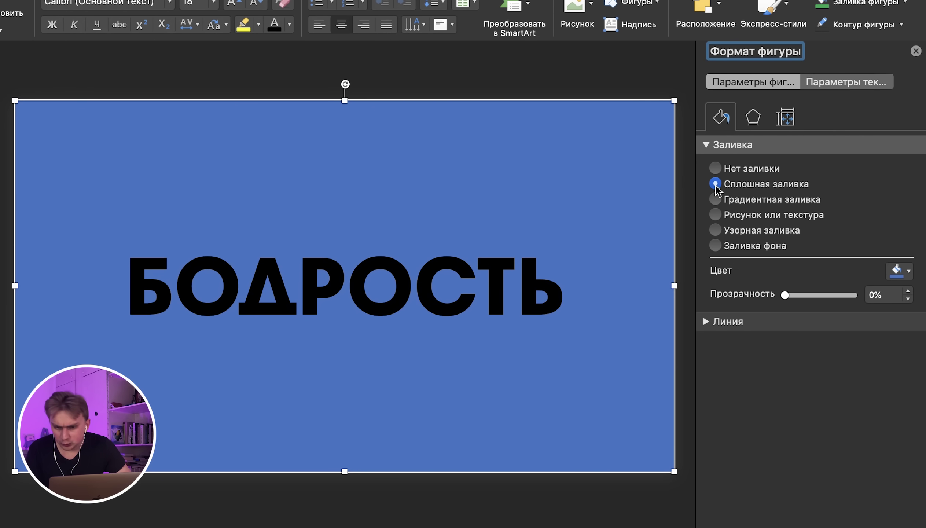
left_click(904, 273)
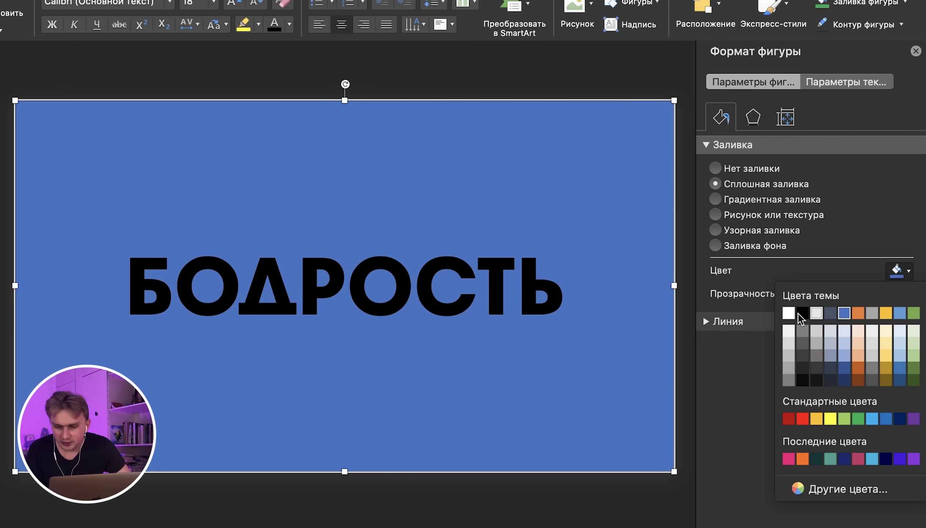
left_click(801, 313)
left_click(709, 323)
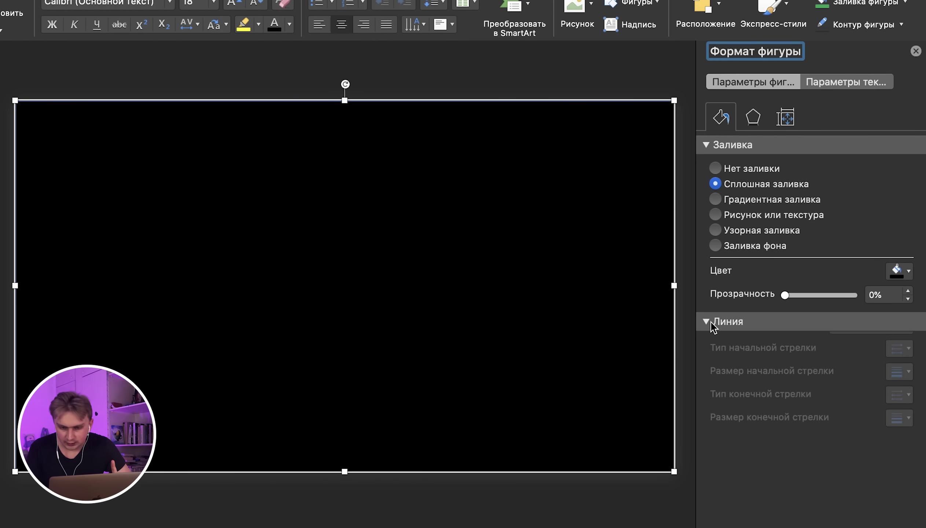
left_click(896, 404)
left_click(715, 353)
left_click(716, 345)
left_click(724, 324)
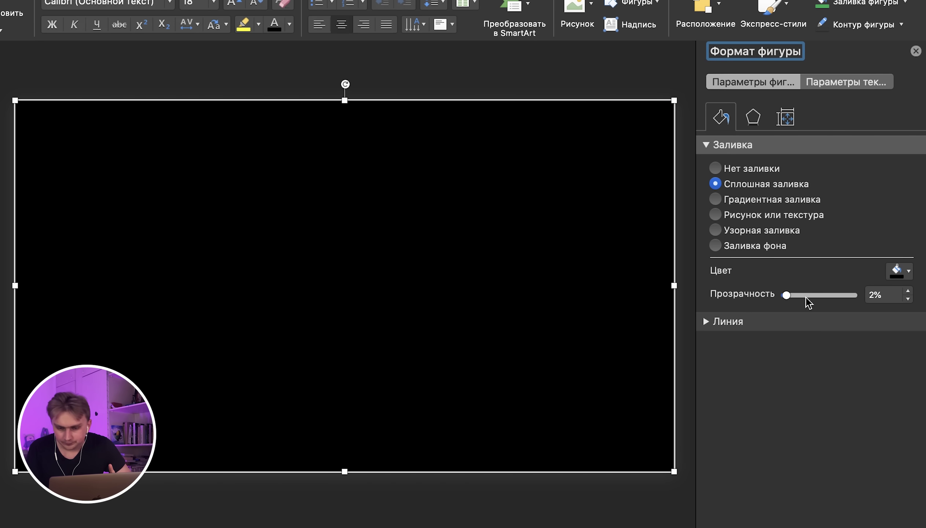
left_click_drag(806, 297, 803, 298)
- Make the БОДРОСТЬ heading text white
left_click(450, 262)
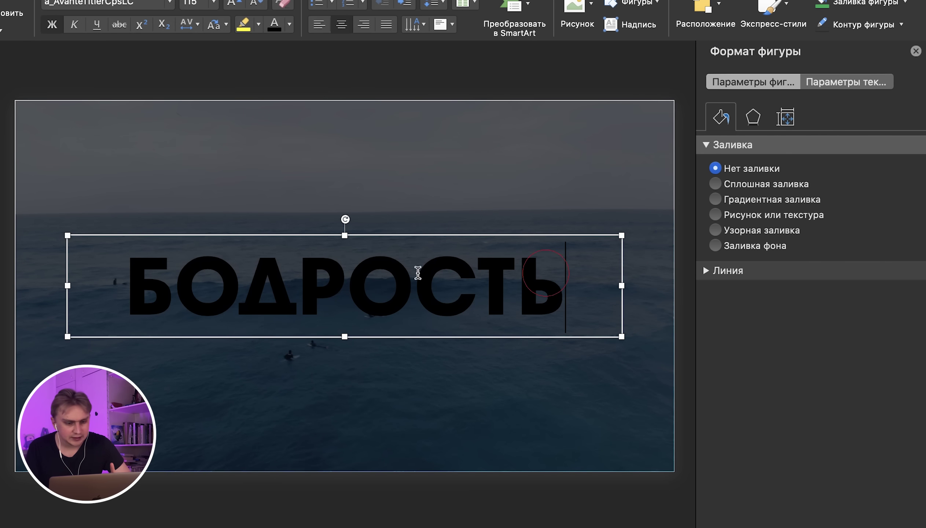
key("super+a")
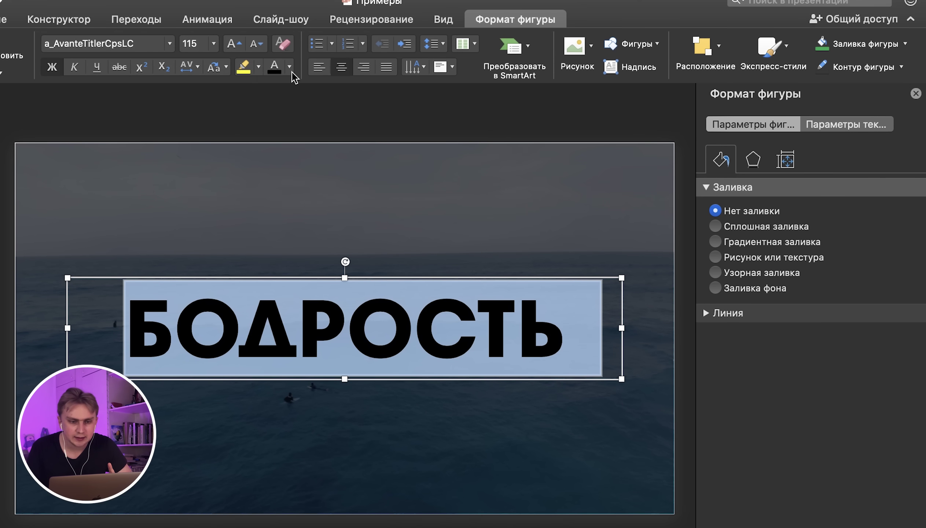
left_click(289, 67)
left_click(277, 109)
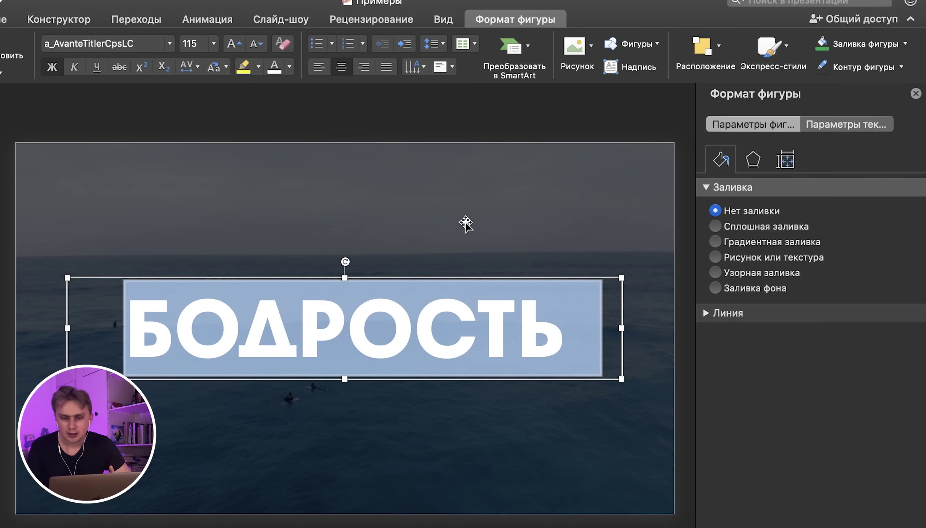
- Lighten the overlay to about 59% transparency and play the show from the current slide
left_click(465, 223)
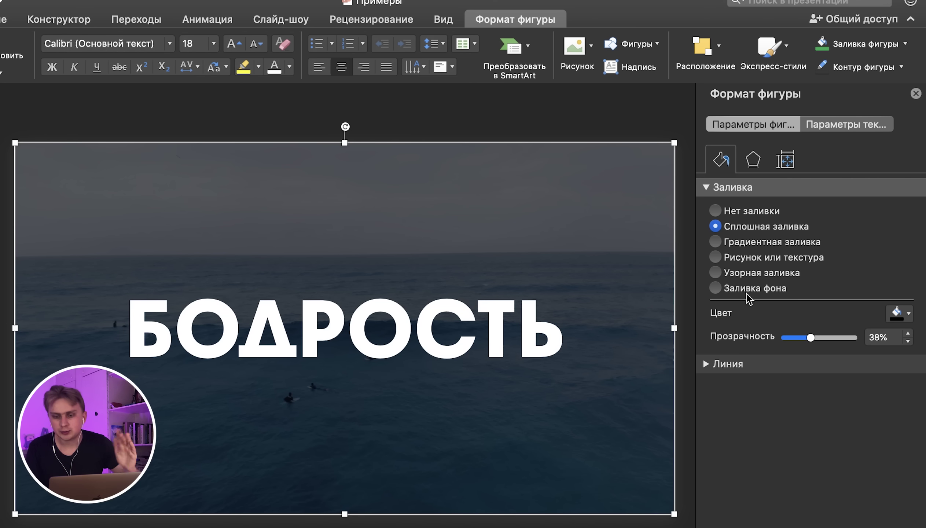
left_click_drag(818, 342, 827, 342)
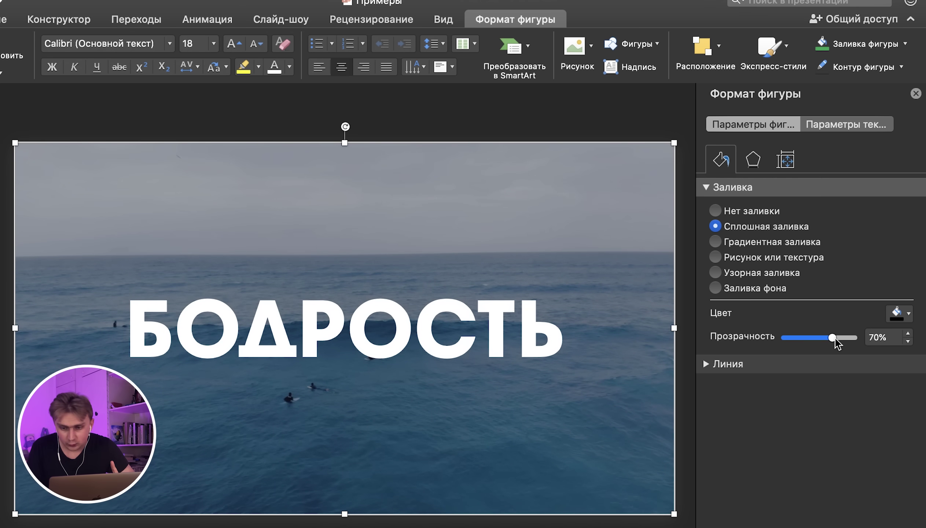
left_click(916, 94)
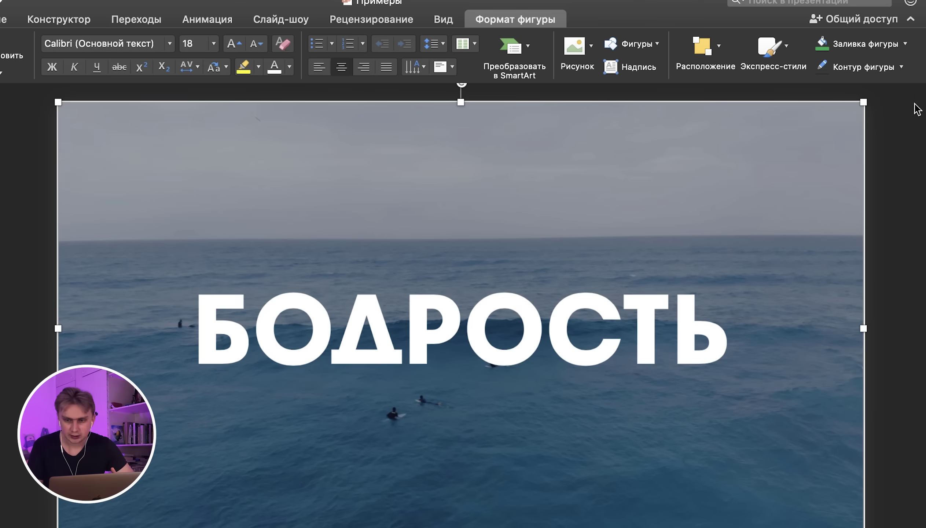
left_click(918, 126)
left_click(389, 21)
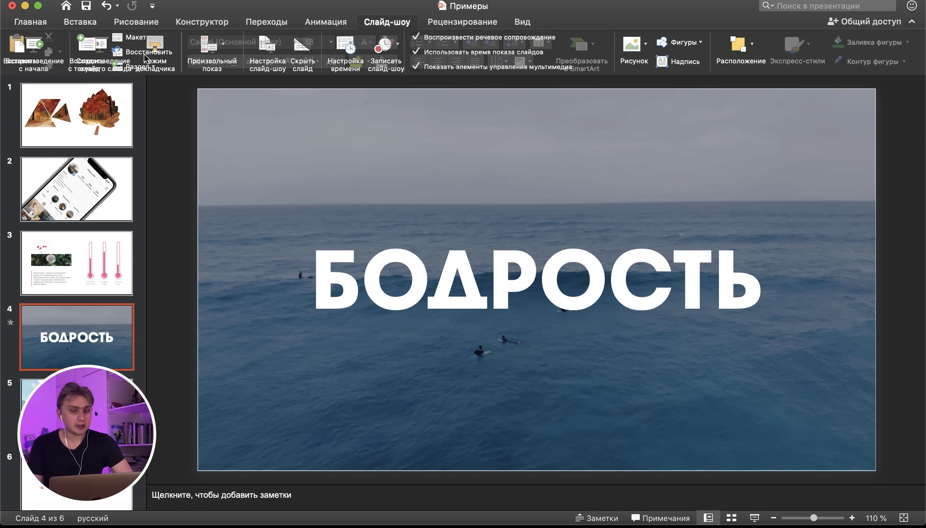
left_click(90, 48)
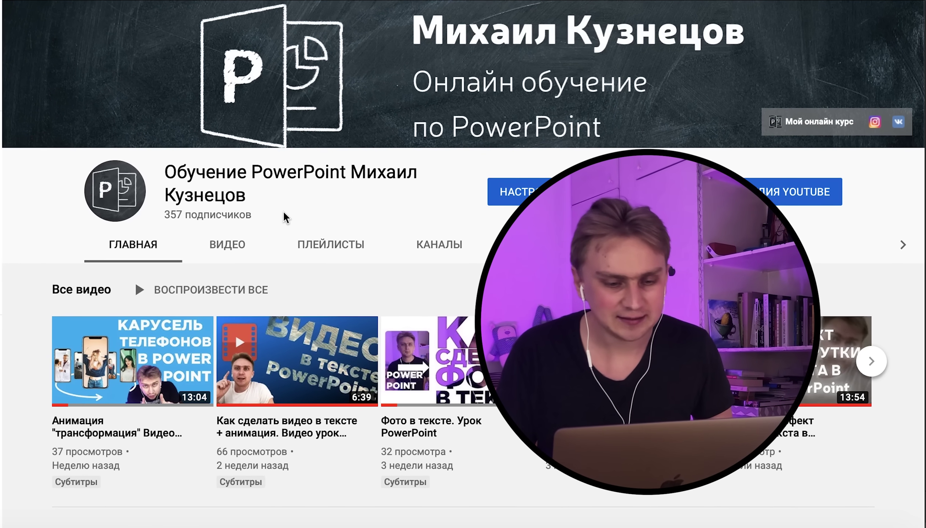
left_click_drag(262, 220, 160, 214)
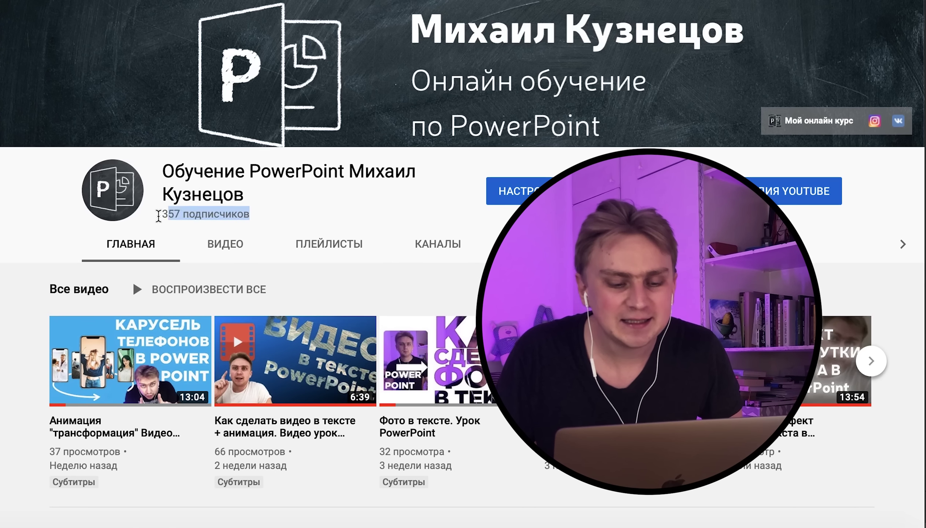
left_click(340, 205)
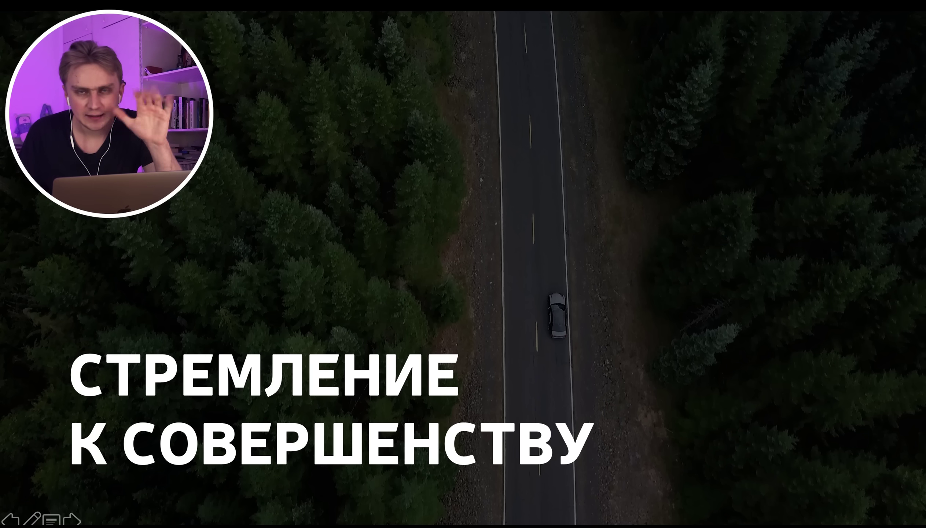
- Advance to the «5 Градиенты» slide and follow its НА САЙТ link to uiGradients
key("Right")
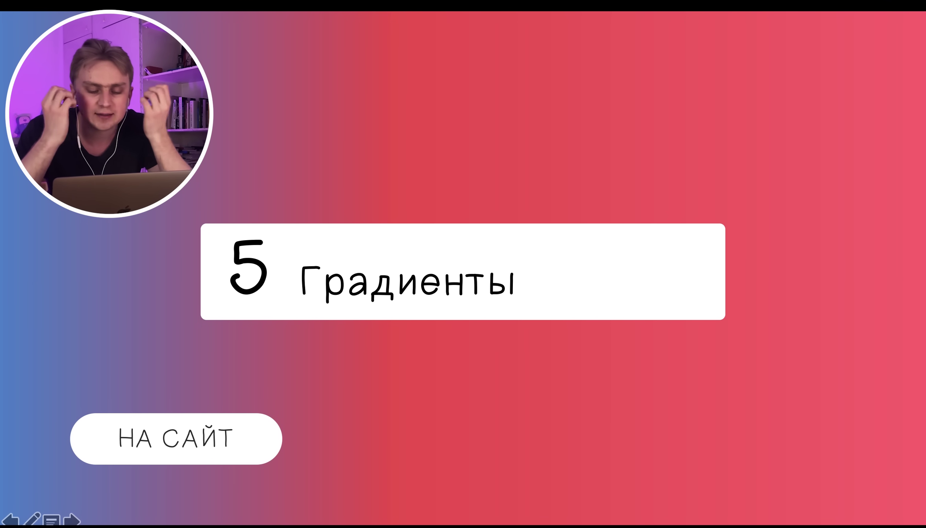
left_click(163, 440)
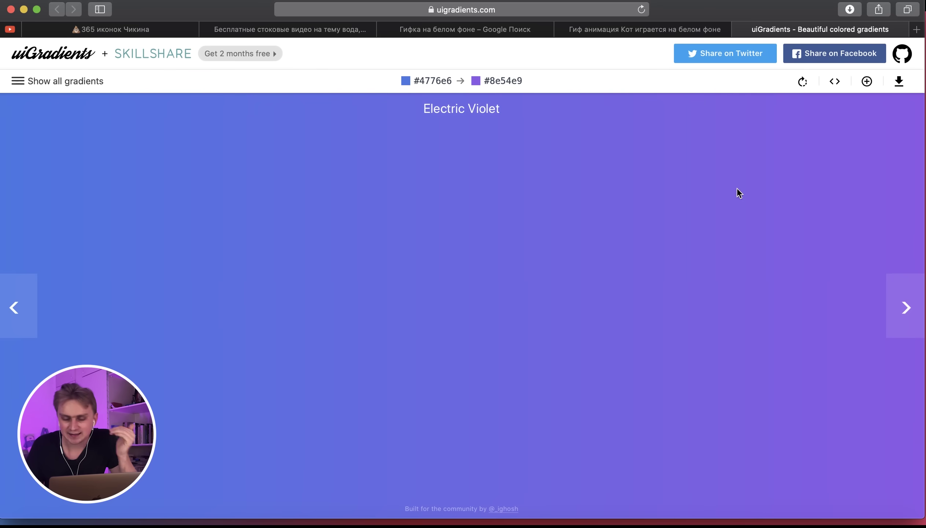
- Show all gradients and scroll through the uiGradients collection
left_click(56, 83)
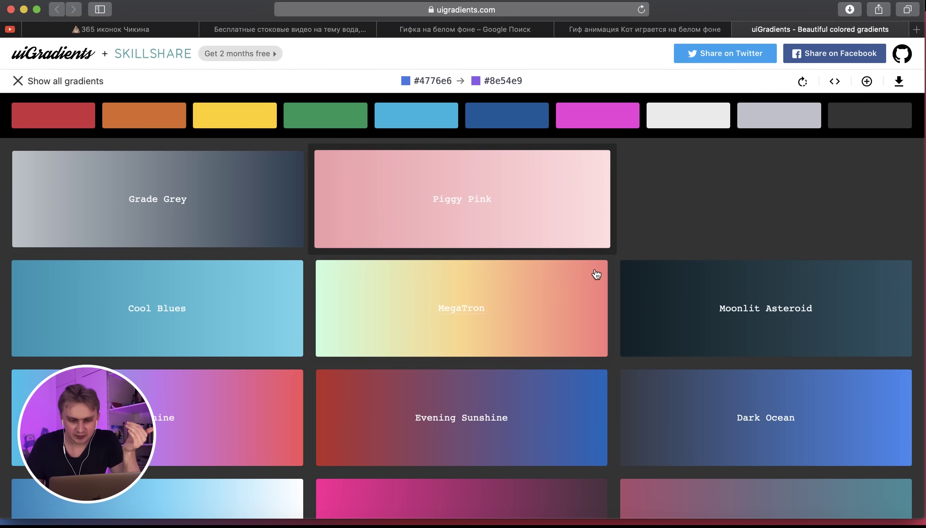
scroll(597, 274, "down", 5)
scroll(597, 274, "down", 6)
scroll(596, 274, "down", 6)
scroll(596, 274, "down", 6)
scroll(597, 274, "down", 6)
scroll(596, 274, "down", 5)
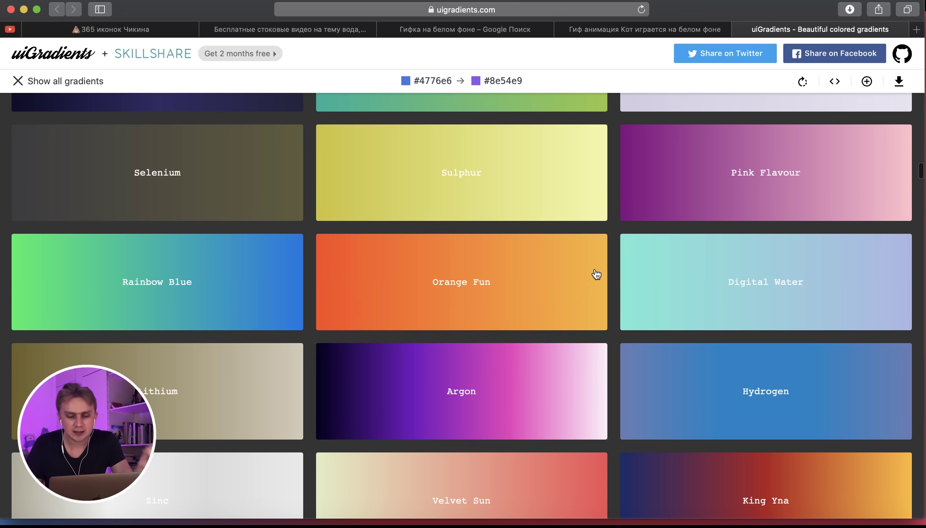
scroll(597, 274, "down", 4)
scroll(493, 202, "up", 3)
- Open Orange Fun, step through the presets to Zinc, then return to the slideshow window
left_click(492, 201)
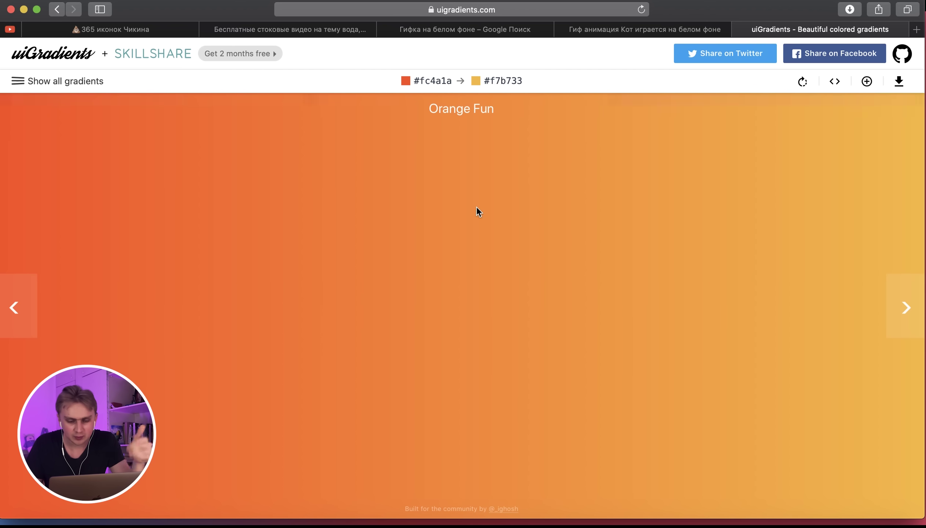
left_click(913, 303)
left_click(913, 304)
left_click(913, 304)
left_click(912, 304)
left_click(913, 304)
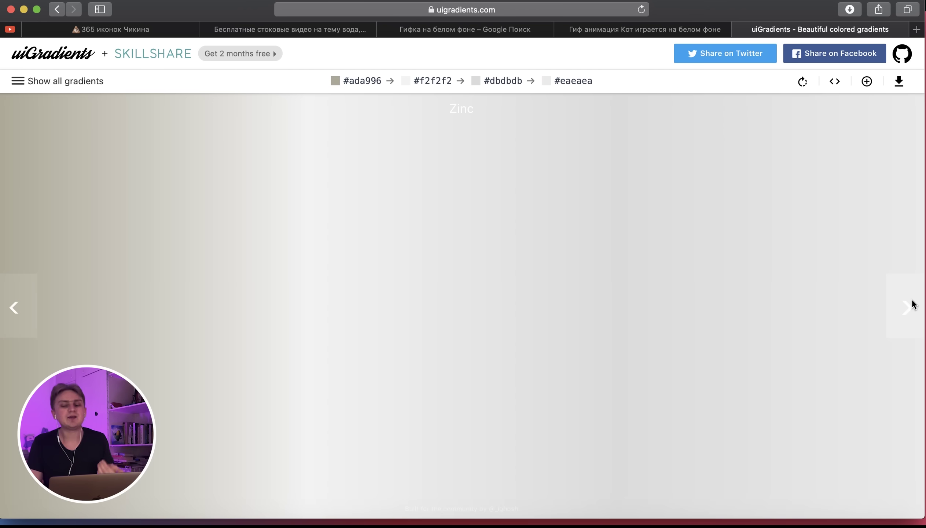
key("ctrl+Up")
left_click(624, 207)
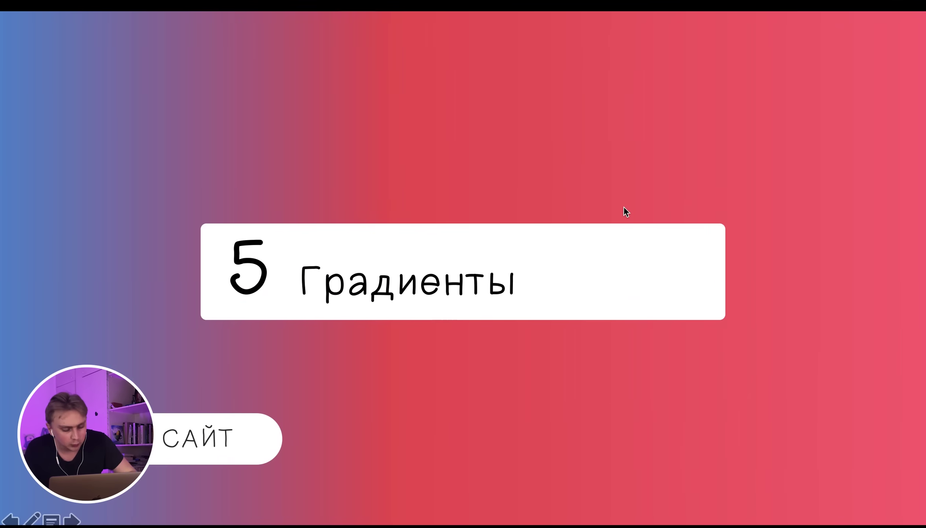
- Leave the show, switch to Примеры and select the pink and orange rectangles on slide 6
key("Escape")
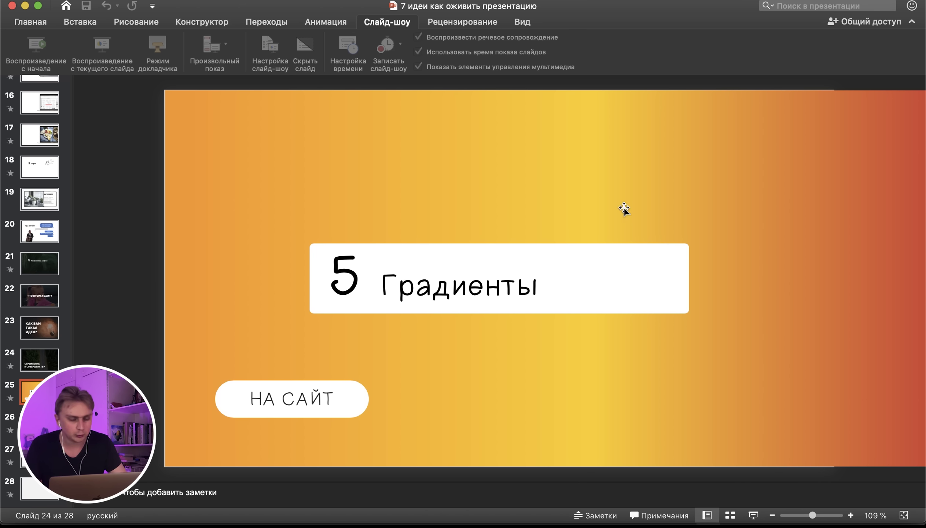
key("ctrl+Up")
left_click(578, 216)
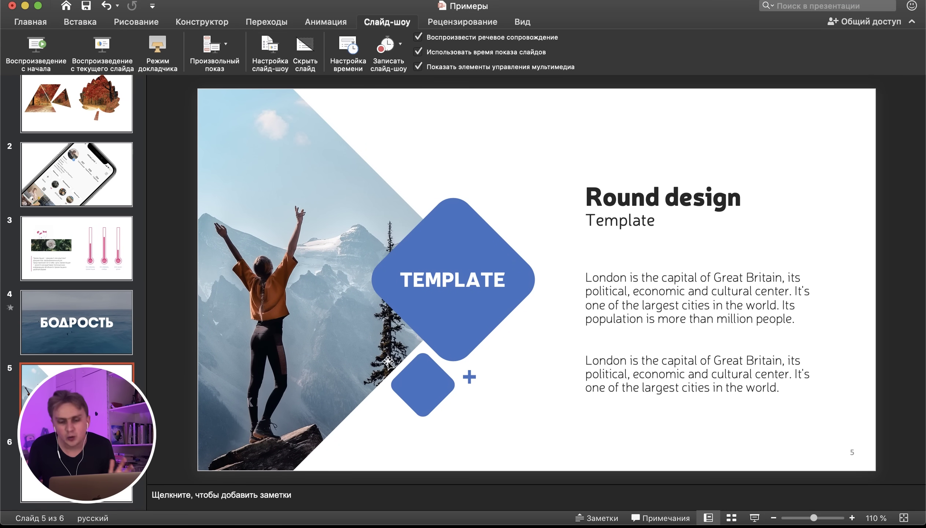
left_click(54, 498)
left_click(454, 252)
left_click(360, 251, "shift")
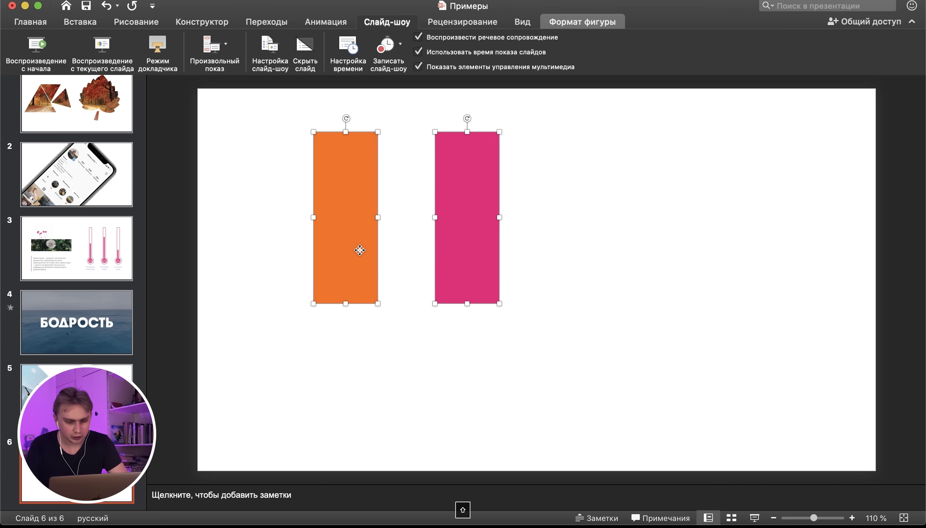
- Paste the rectangles onto the Round design slide top-left, with the pink bar beside the orange
left_click(76, 396)
key("super+v")
left_click_drag(453, 288, 410, 223)
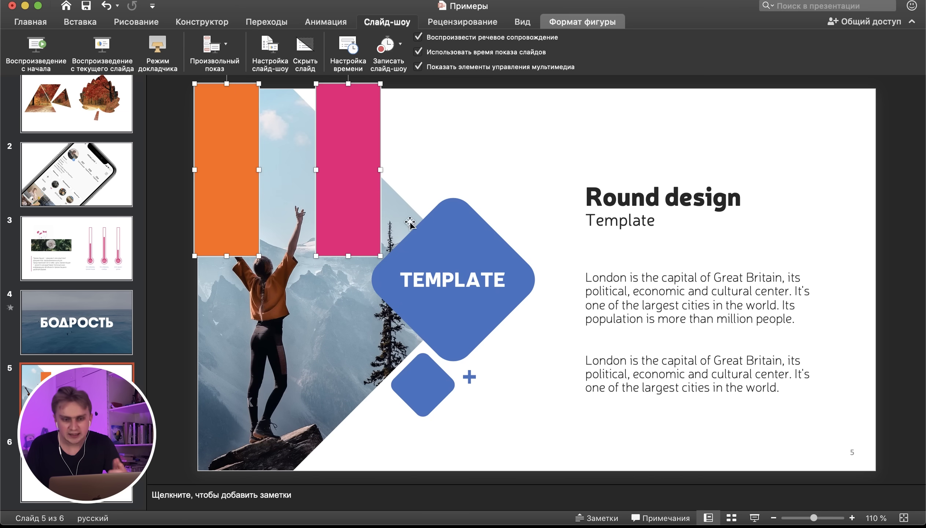
left_click(533, 165)
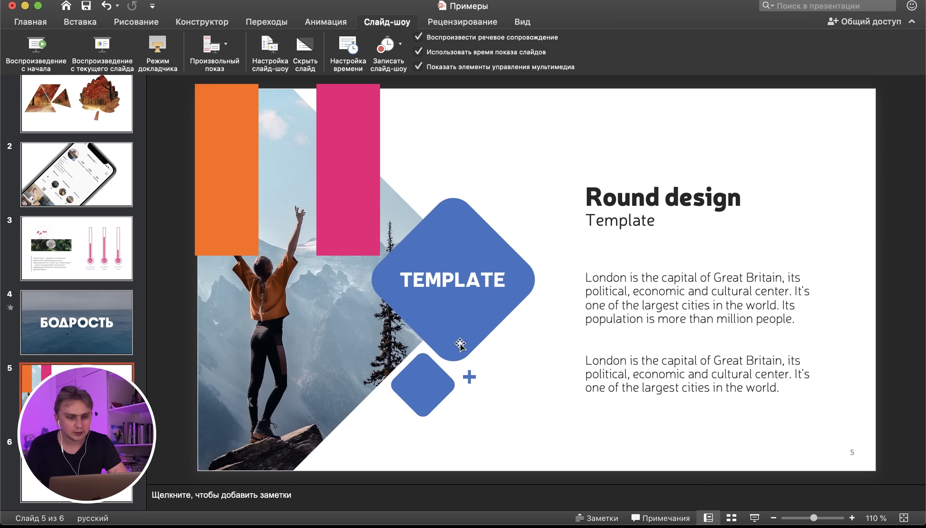
left_click_drag(355, 255, 306, 254)
left_click(494, 162)
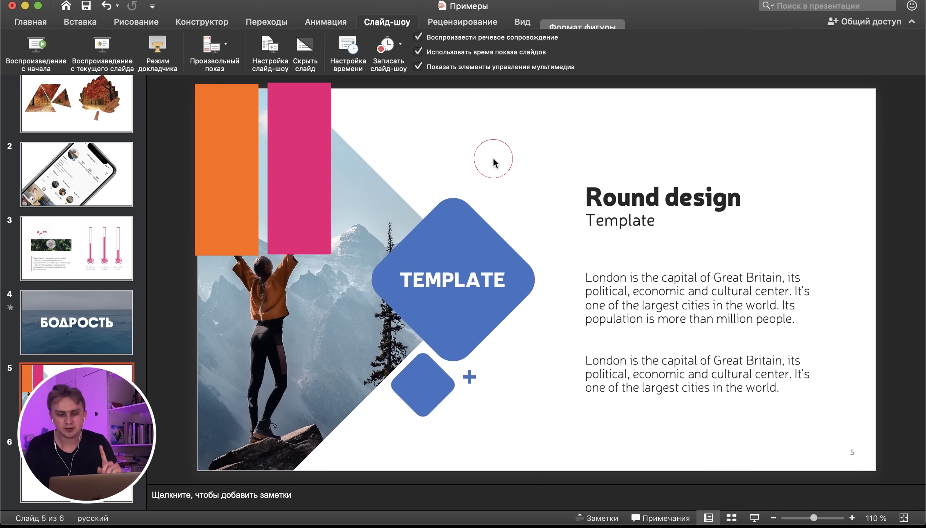
- Bring up Format Shape for the blue TEMPLATE diamond
right_click(448, 227)
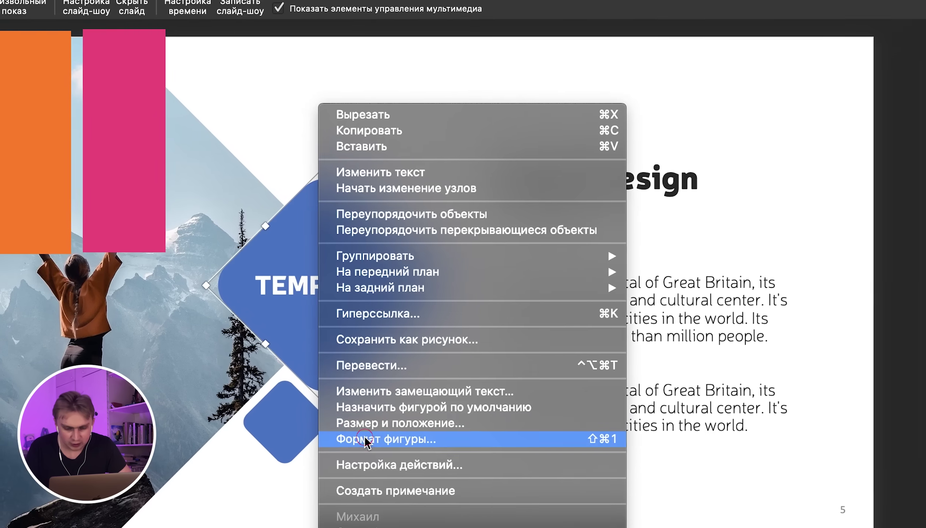
left_click(366, 439)
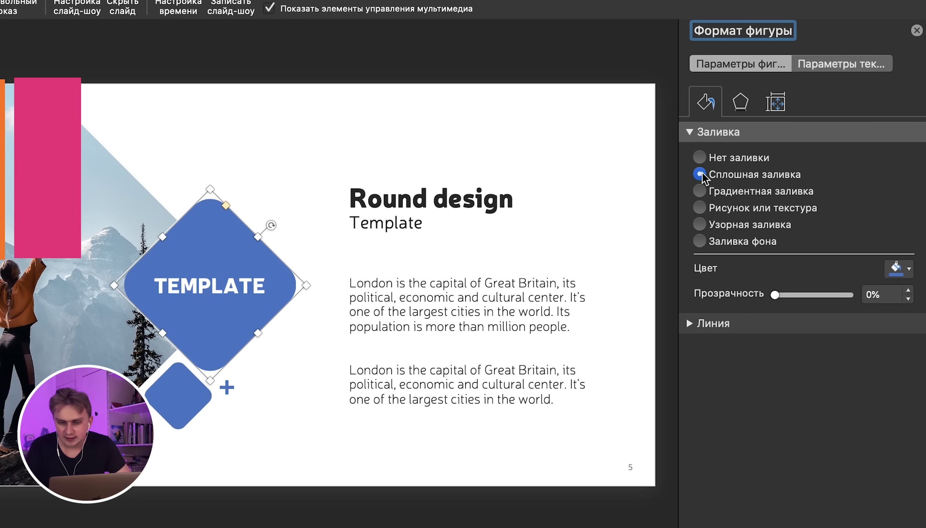
left_click(708, 138)
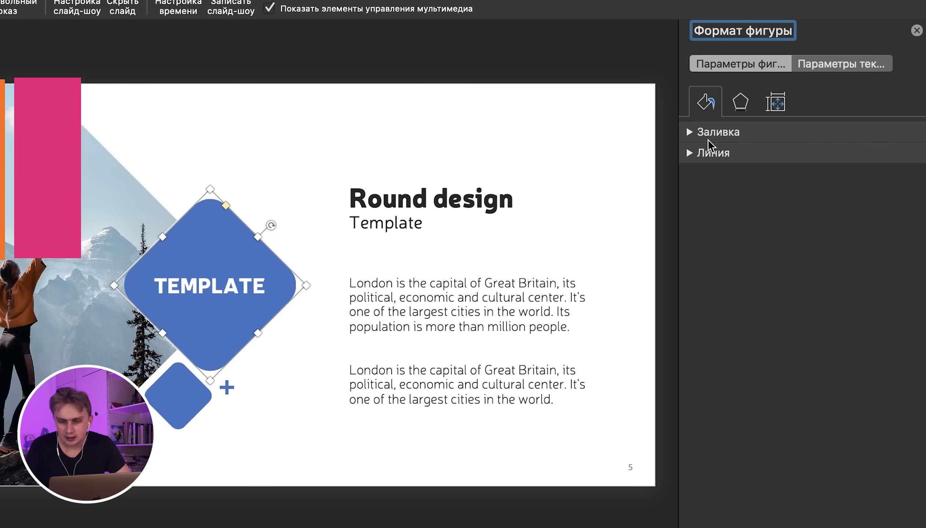
- Switch the diamond to a linear gradient fill and remove its middle gradient stop
left_click(708, 136)
left_click(700, 190)
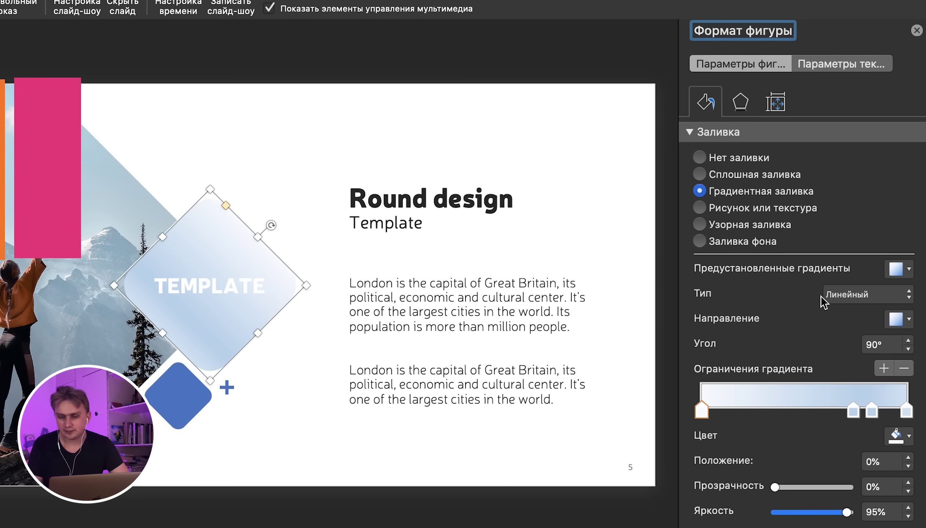
left_click(853, 412)
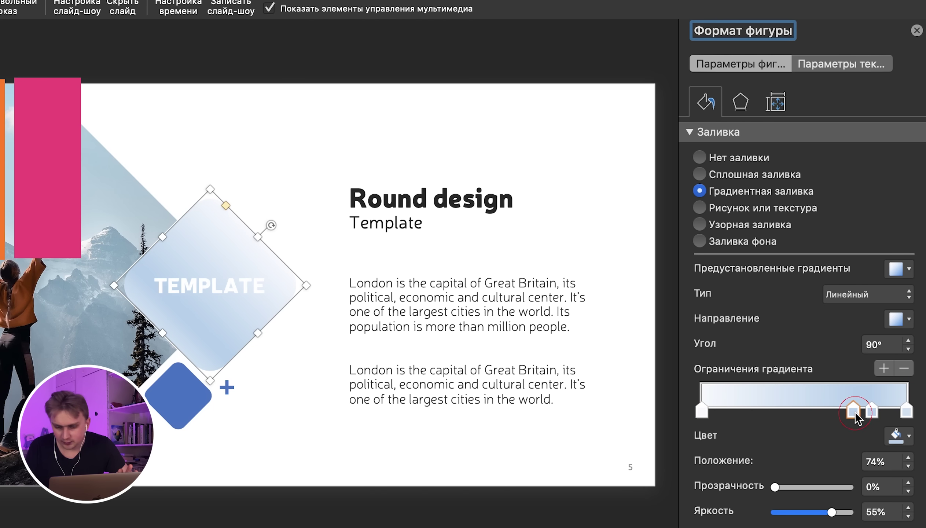
left_click(904, 368)
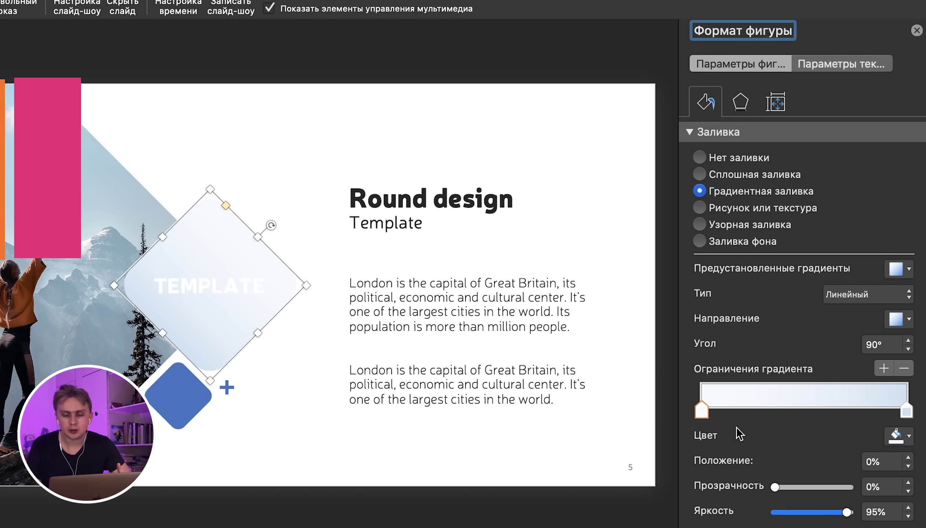
- Colour the first gradient stop orange, sampled from the orange bar
left_click(911, 441)
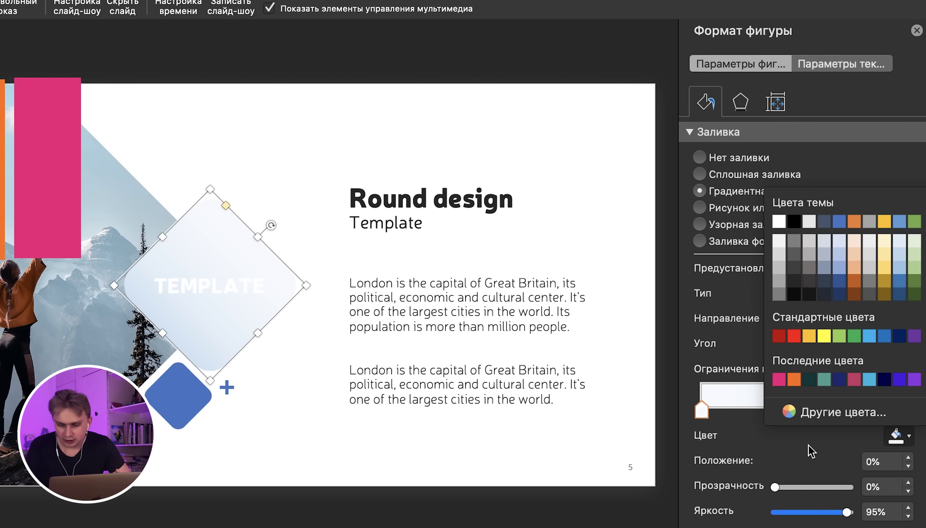
left_click(836, 416)
left_click(397, 291)
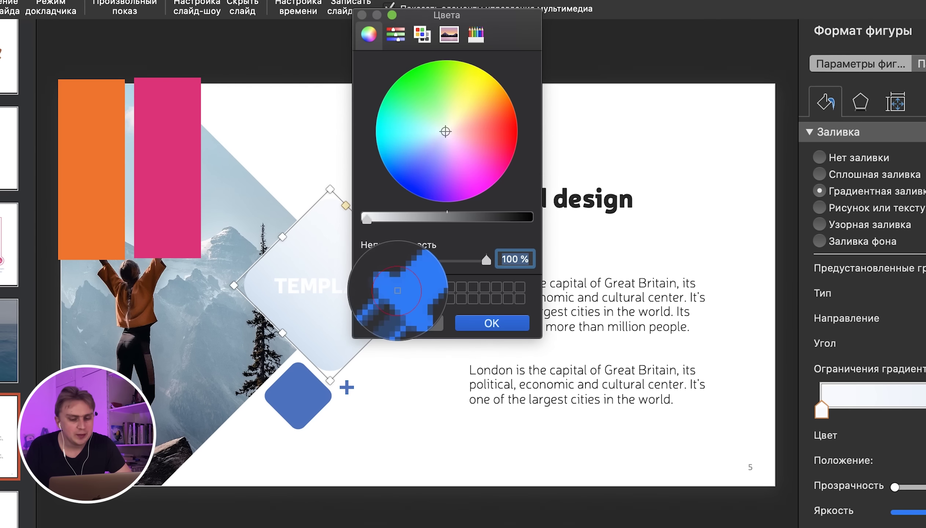
left_click(86, 159)
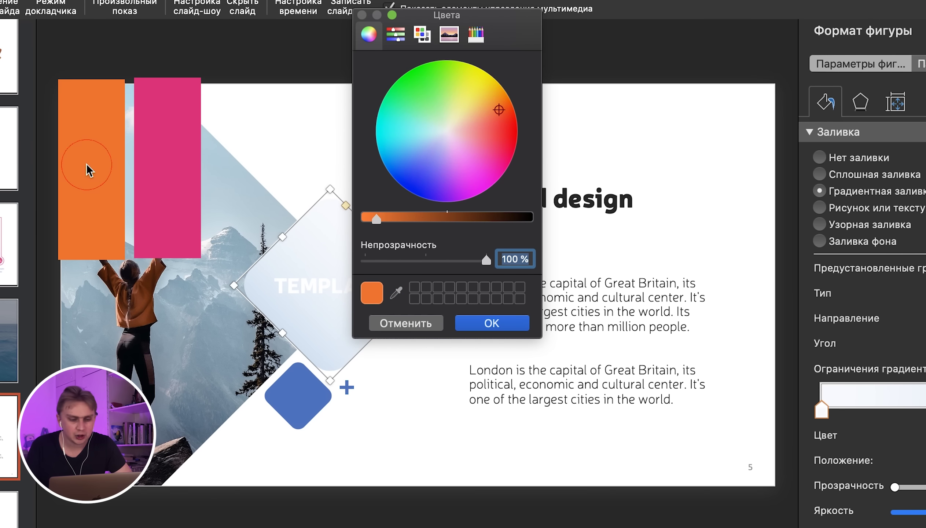
left_click(482, 328)
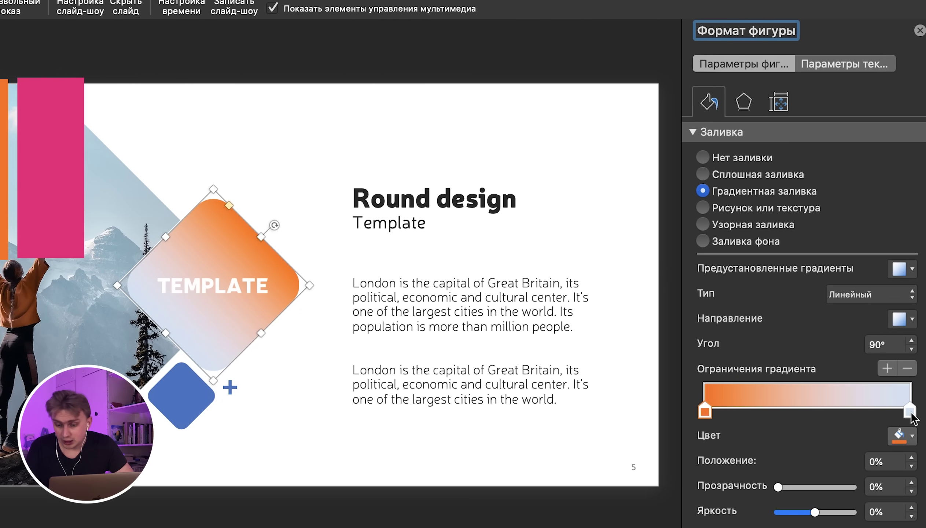
- Colour the end gradient stop pink, sampled from the pink bar
left_click(905, 433)
left_click(809, 410)
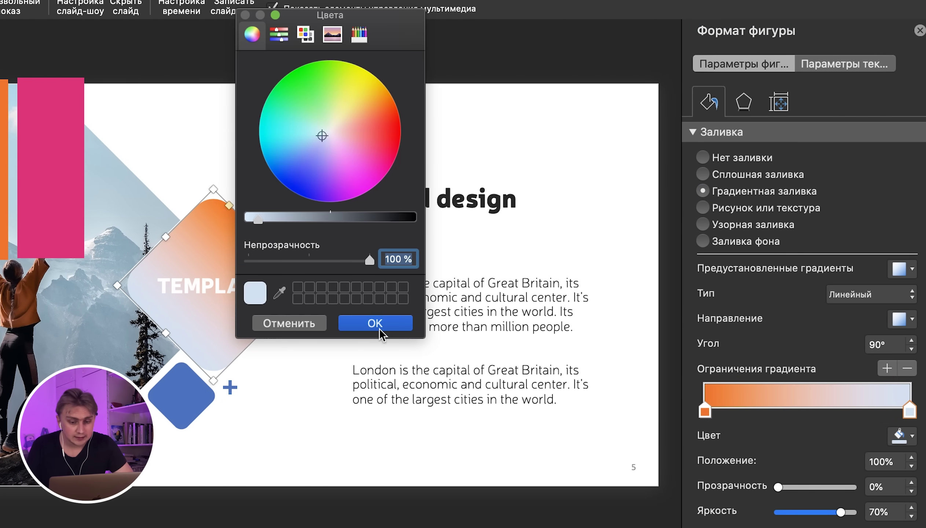
left_click(280, 293)
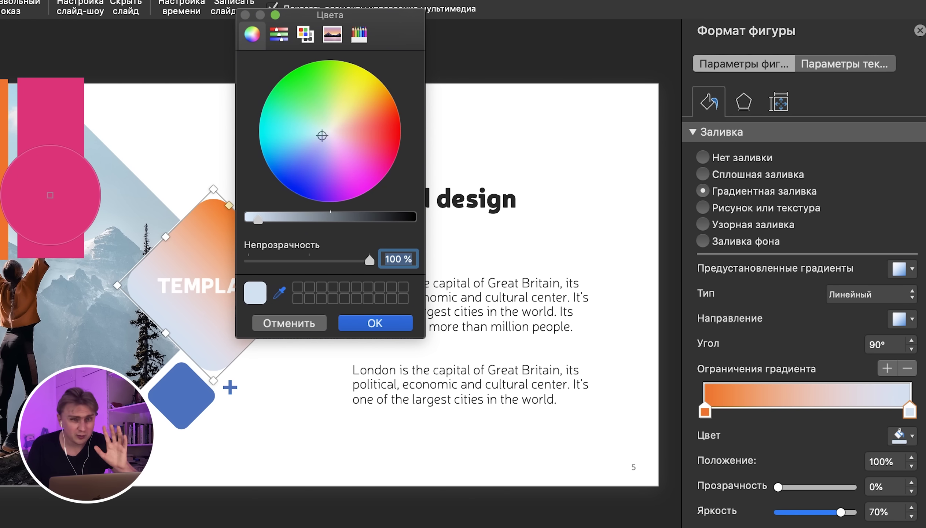
left_click(51, 158)
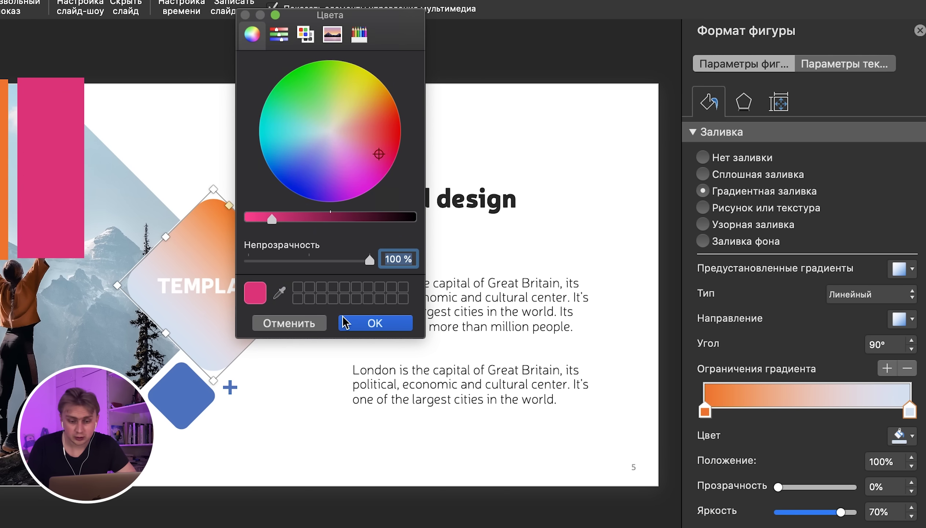
left_click(373, 325)
- Delete the colour bars, drag the pink stop inward to about 77–87%, and close the pane
left_click(39, 174)
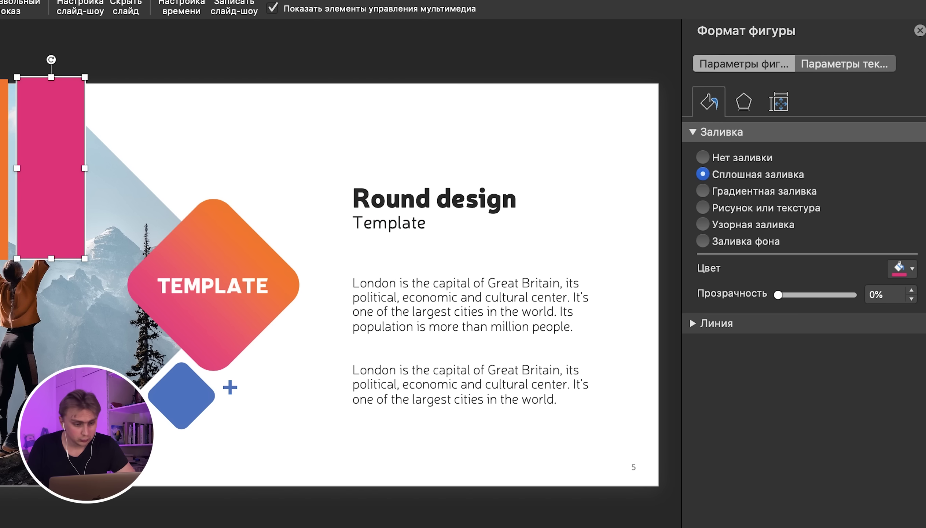
key("Delete")
left_click(214, 234)
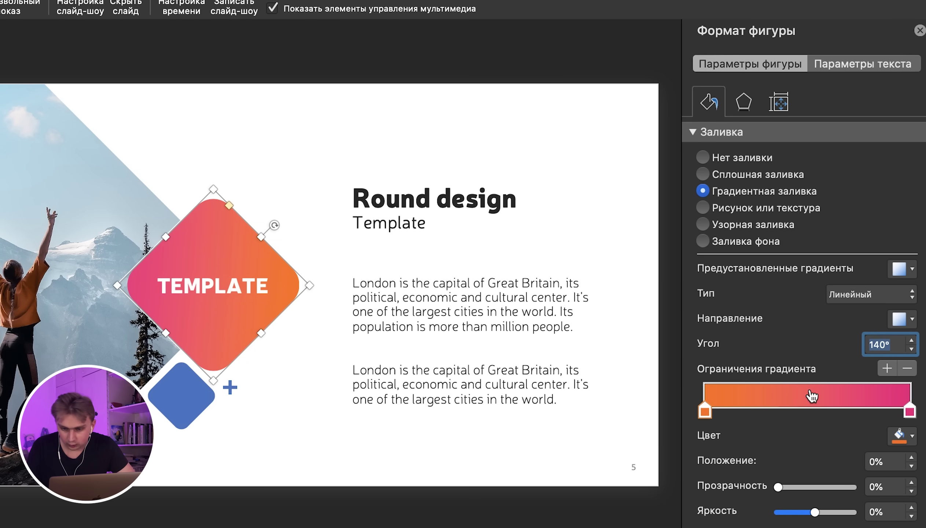
left_click_drag(909, 411, 882, 412)
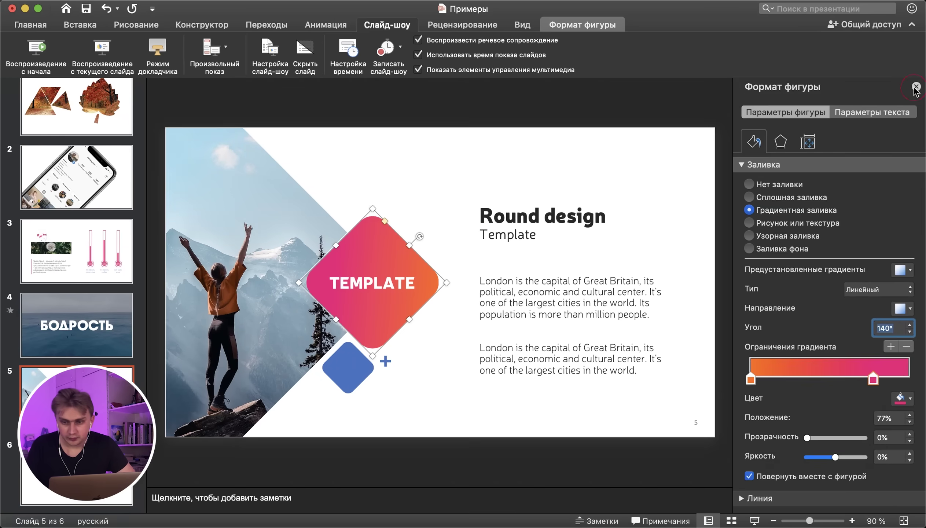
left_click(902, 121)
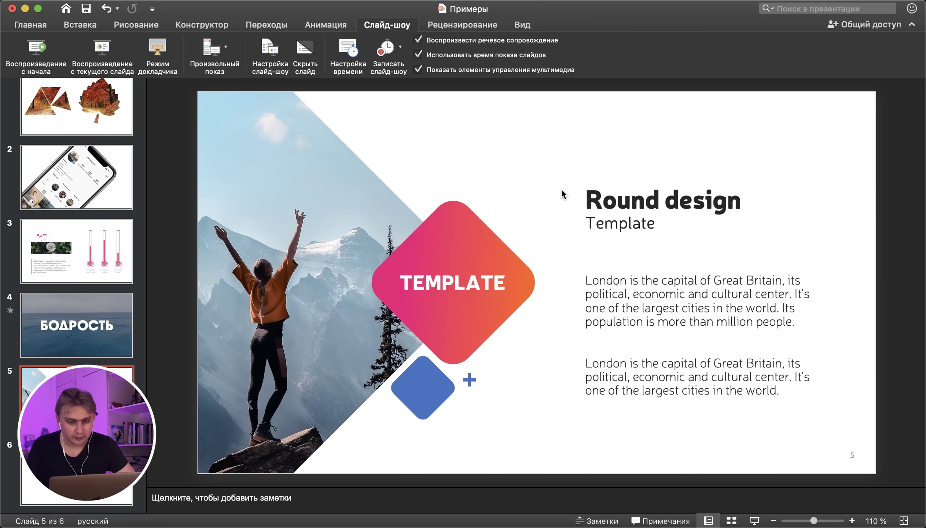
- Paste the TEMPLATE diamond's orange-pink gradient style onto the small blue diamond
left_click(452, 204)
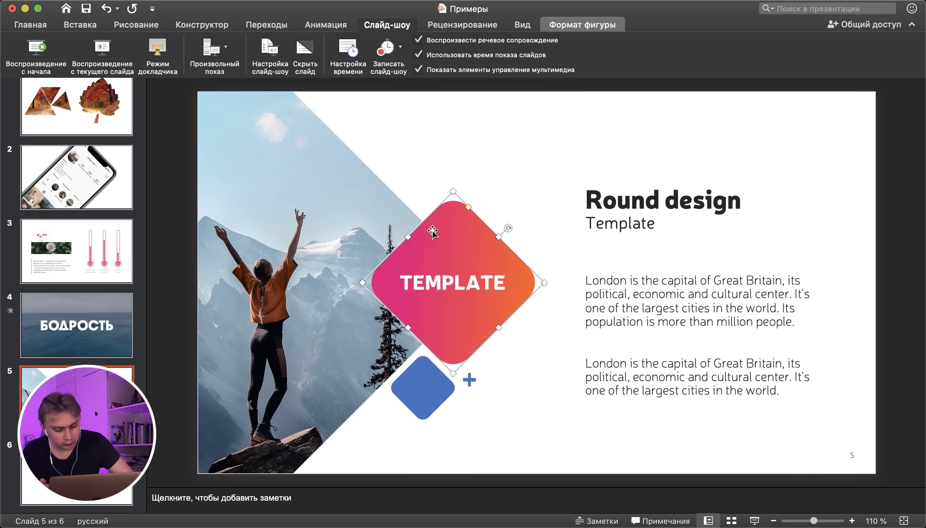
left_click(422, 380)
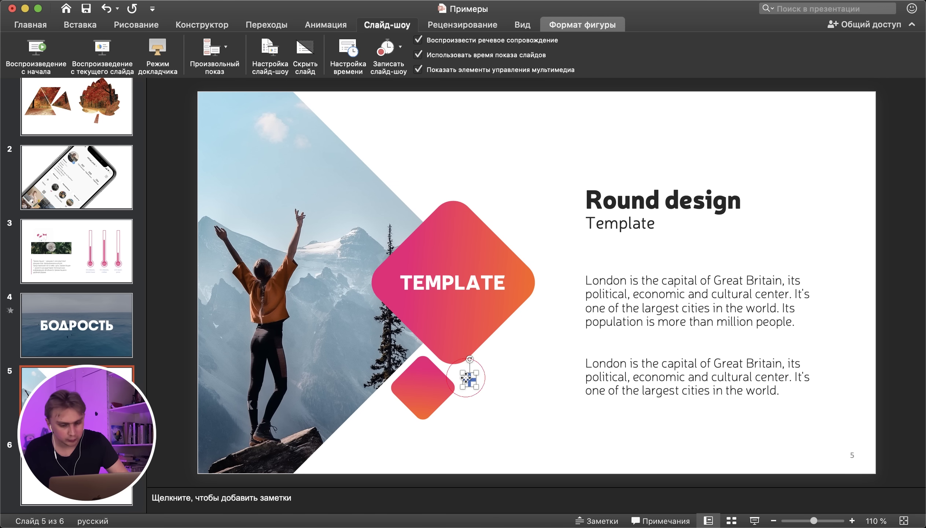
left_click(522, 405)
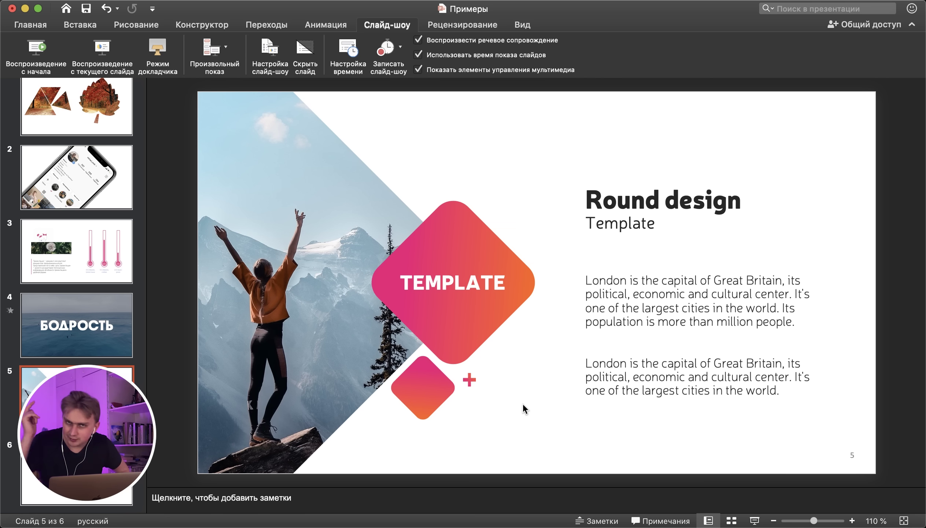
left_click(100, 51)
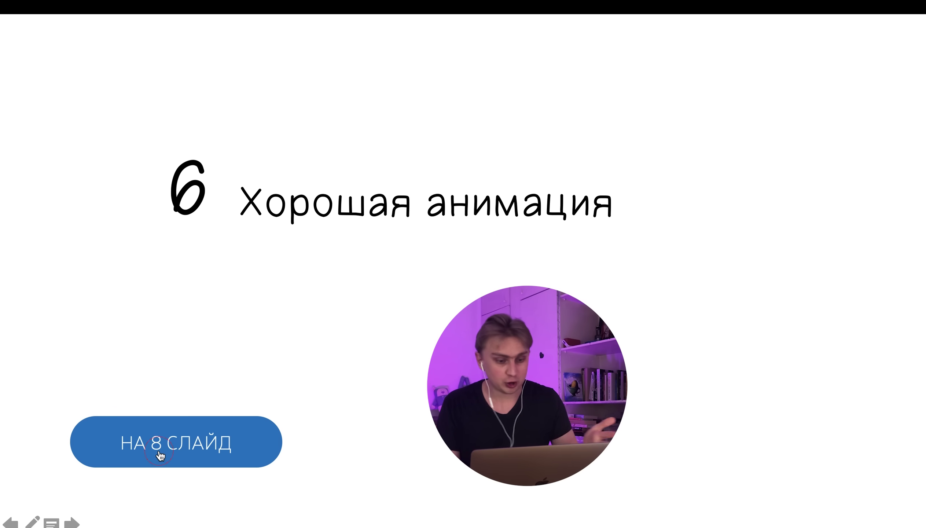
- Advance to the phone mockup and step through map, image search and landscape phone screens
left_click(160, 455)
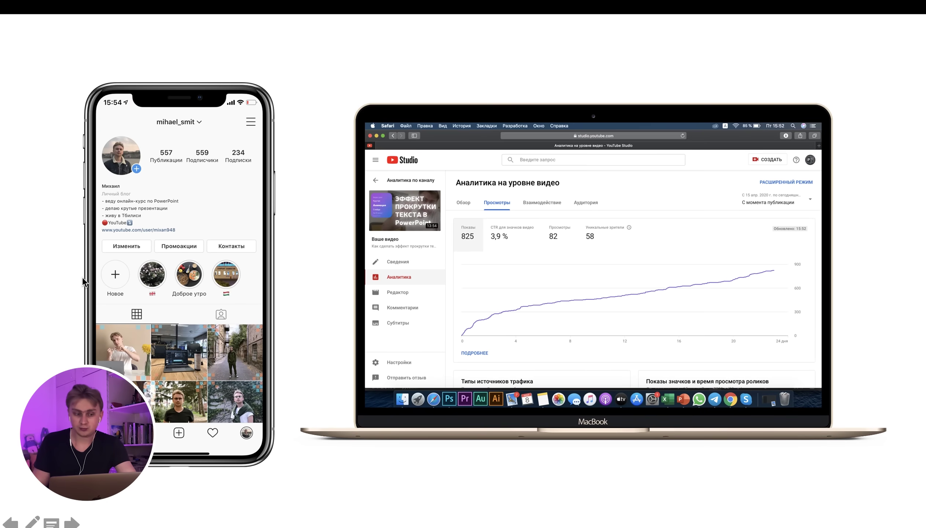
left_click(60, 205)
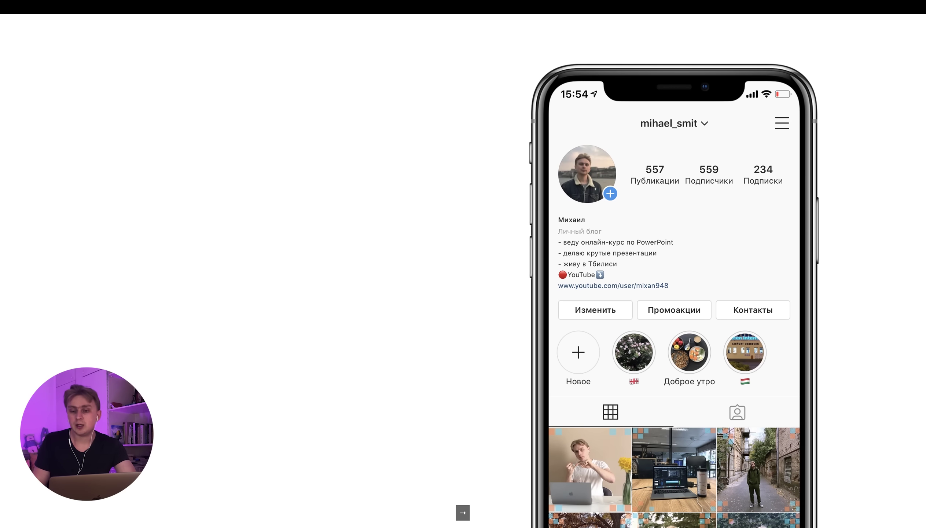
key("Right")
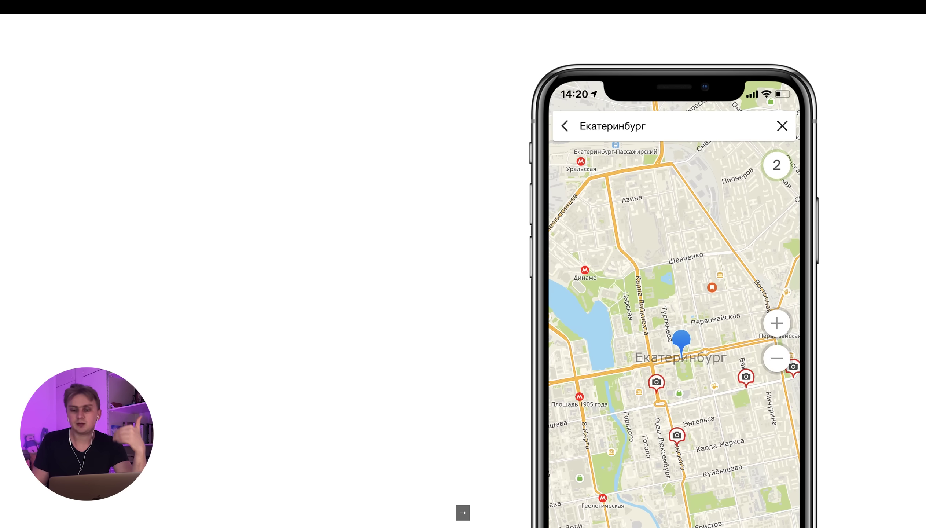
key("Right")
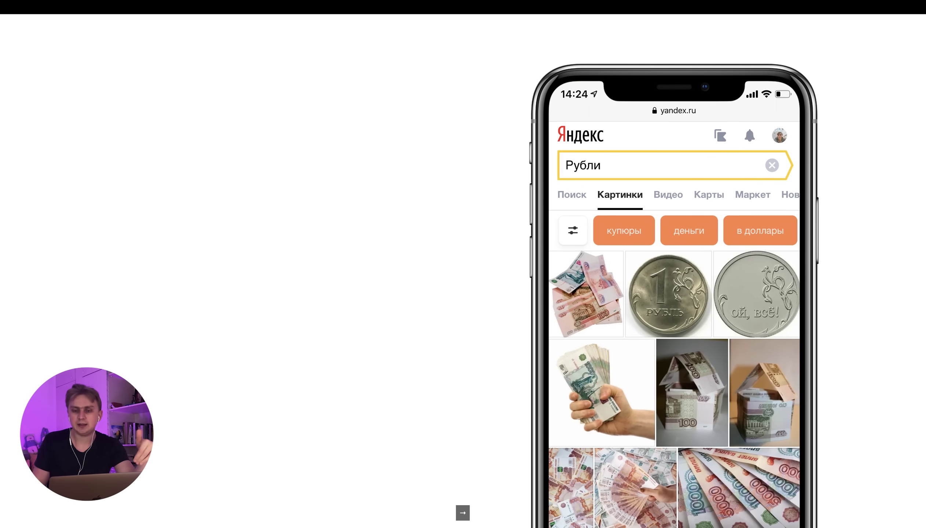
key("Right")
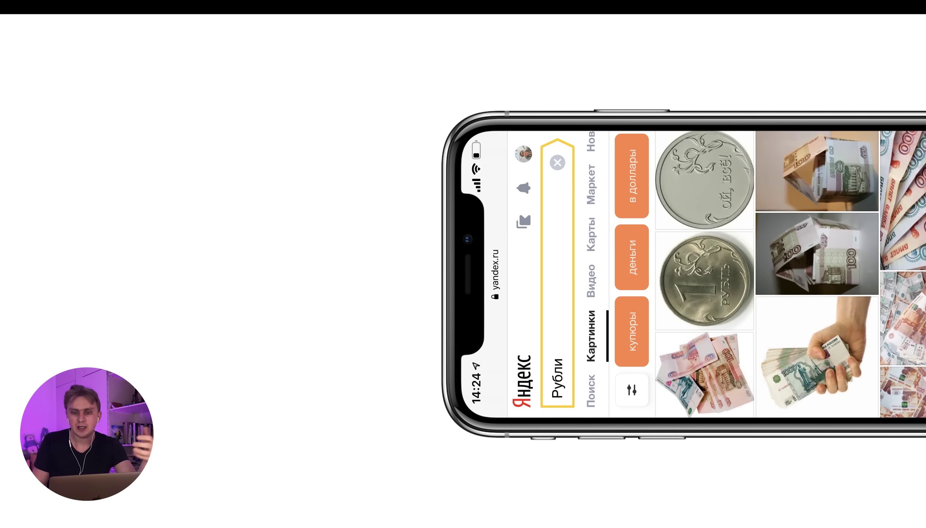
key("Right")
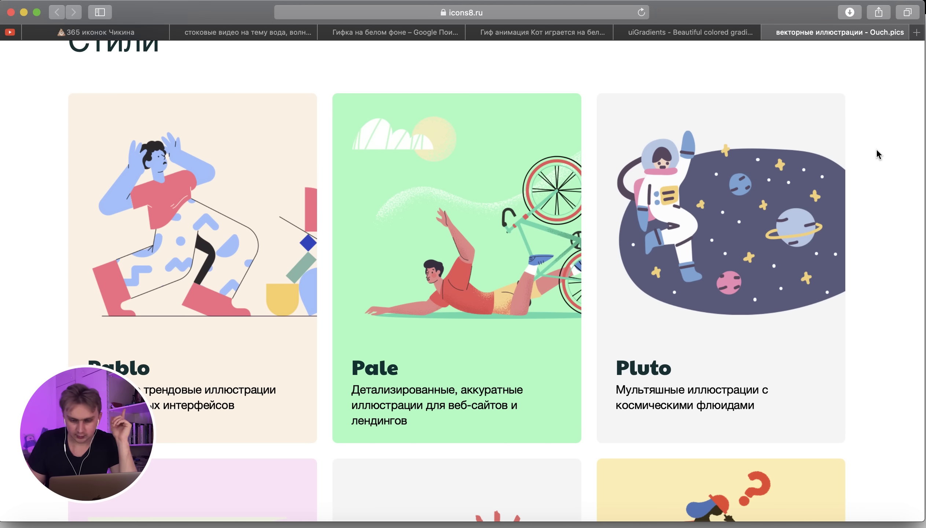
- Scroll through the Ouch illustration Styles cards
scroll(877, 150, "up", 1)
scroll(877, 151, "up", 15)
scroll(877, 150, "down", 10)
scroll(877, 151, "down", 6)
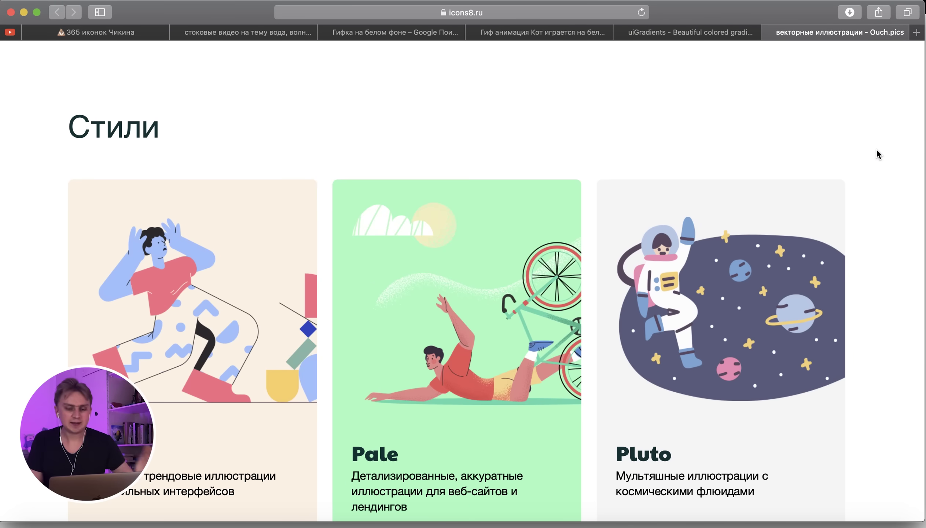
scroll(877, 150, "down", 3)
scroll(877, 151, "down", 5)
scroll(877, 151, "down", 5)
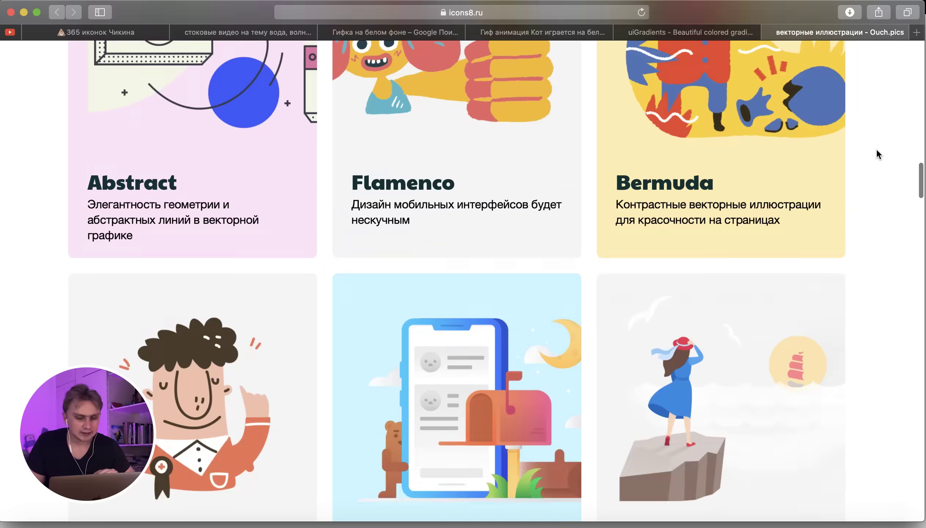
scroll(878, 150, "down", 3)
scroll(877, 150, "down", 7)
scroll(877, 150, "down", 4)
scroll(877, 151, "down", 2)
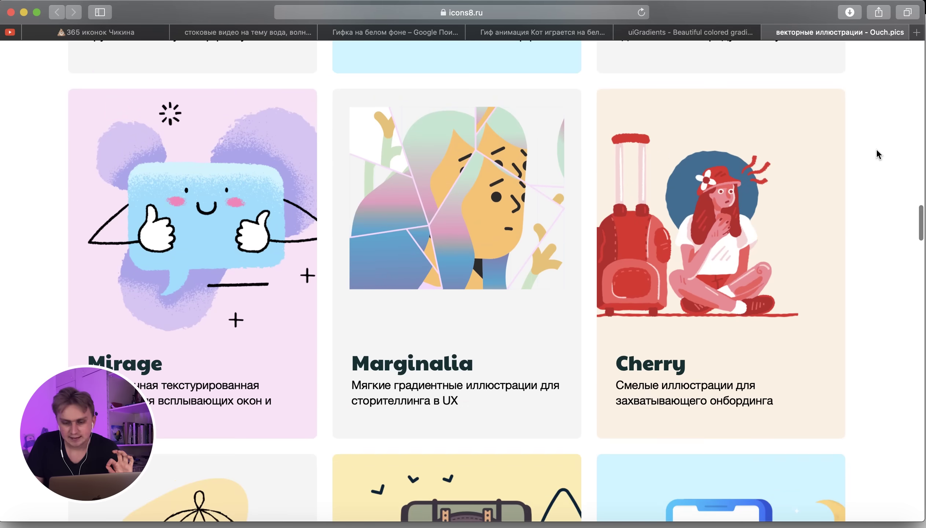
scroll(877, 151, "down", 6)
scroll(877, 151, "up", 5)
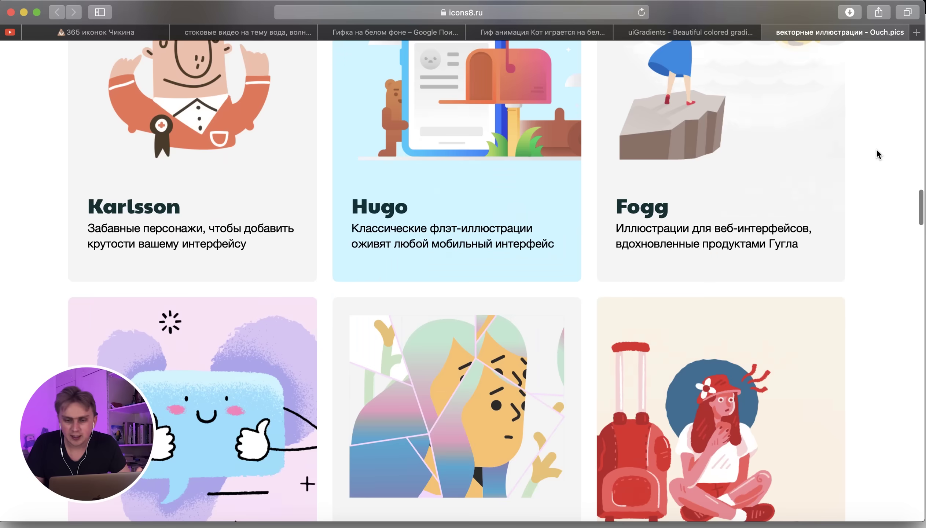
scroll(877, 151, "up", 5)
scroll(877, 151, "up", 5)
scroll(772, 183, "up", 3)
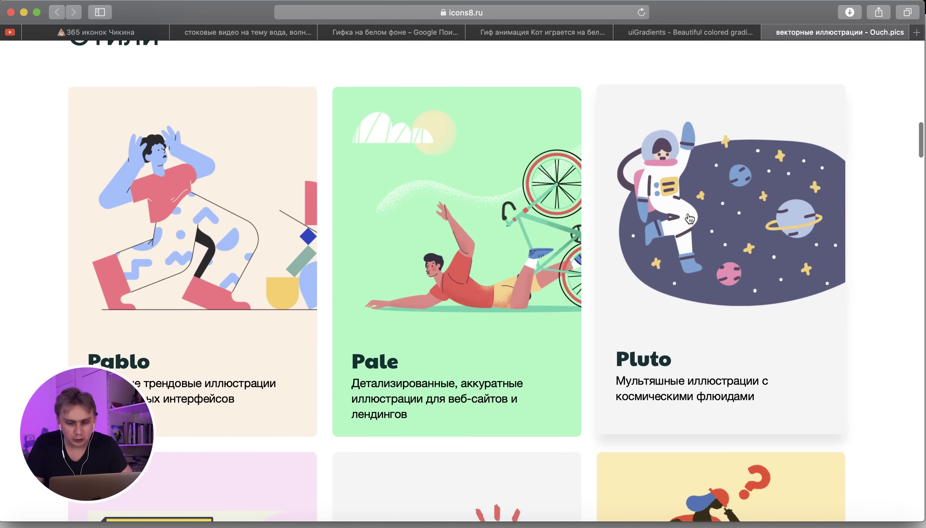
- Open Pluto and scroll through its space illustrations, then back to the top
left_click(690, 218)
scroll(690, 219, "down", 10)
scroll(689, 219, "down", 1)
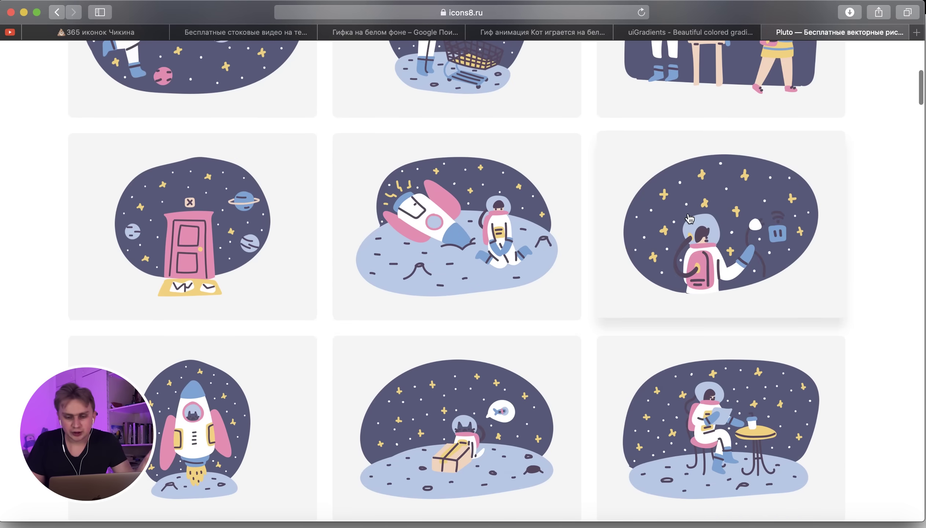
scroll(690, 218, "down", 8)
scroll(904, 248, "down", 5)
scroll(904, 248, "down", 5)
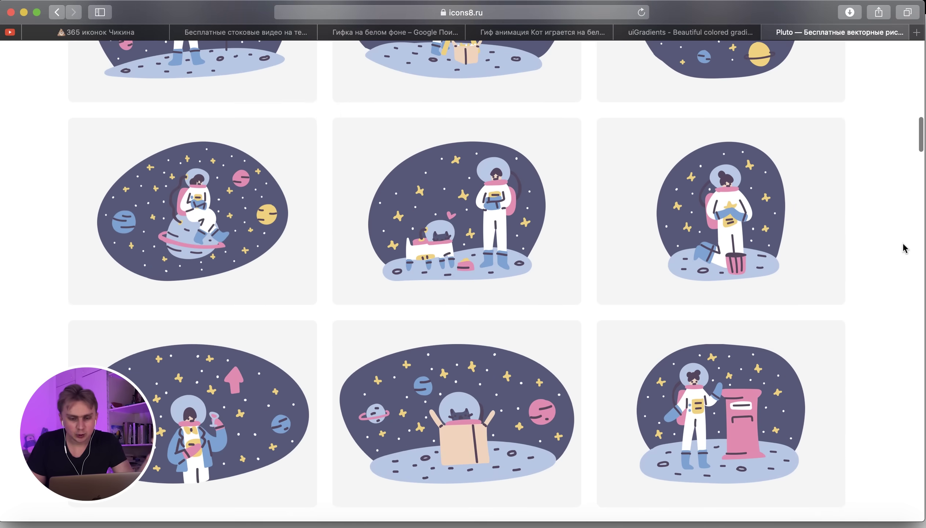
scroll(904, 248, "down", 5)
scroll(905, 248, "down", 5)
scroll(905, 248, "down", 1)
scroll(904, 248, "down", 5)
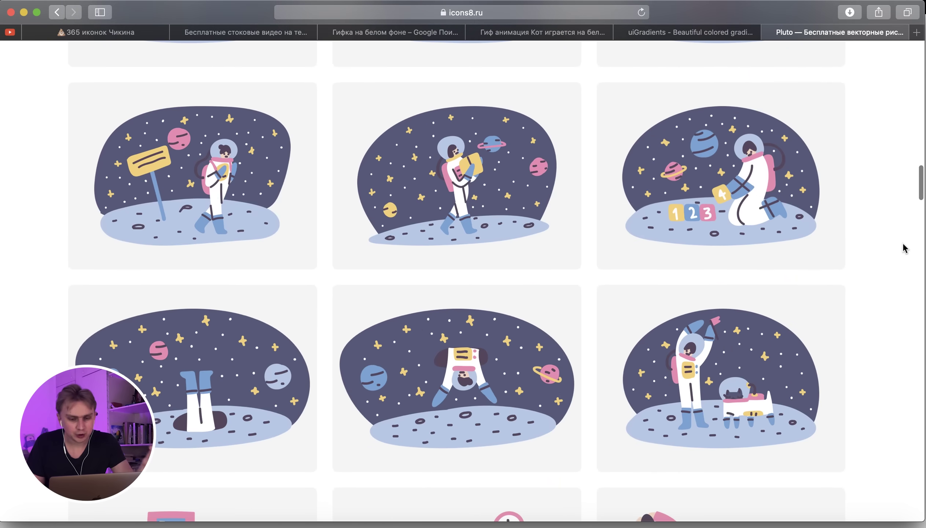
scroll(904, 248, "down", 5)
scroll(904, 248, "down", 7)
scroll(904, 249, "down", 4)
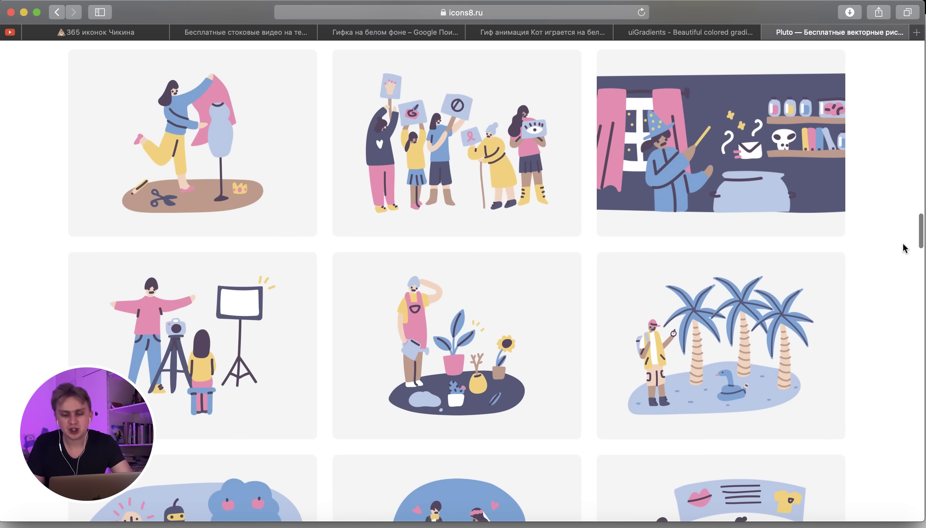
scroll(904, 248, "down", 5)
scroll(904, 248, "down", 6)
scroll(904, 248, "down", 5)
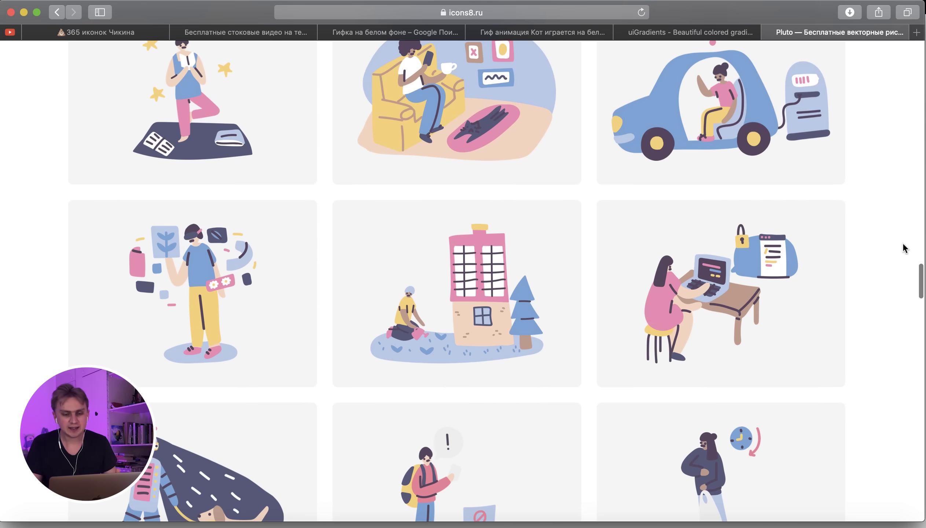
scroll(904, 248, "down", 5)
scroll(904, 248, "down", 5)
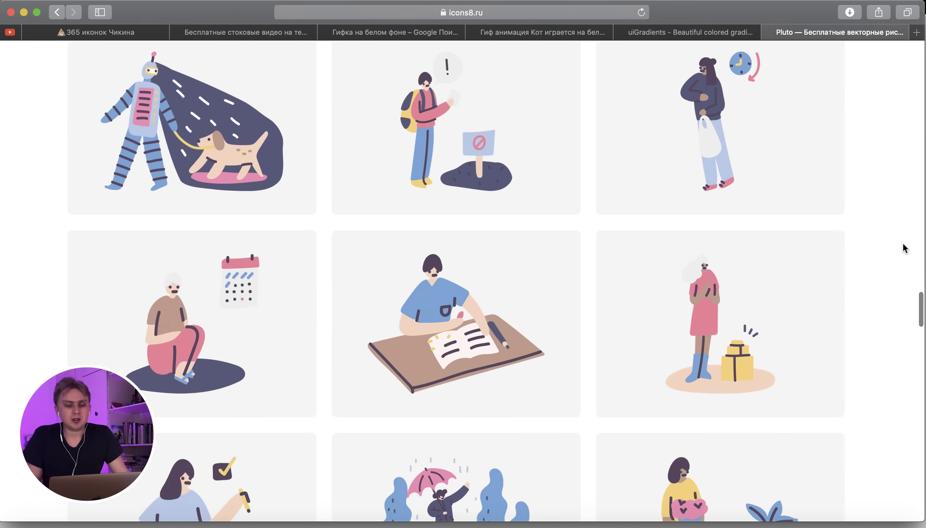
scroll(904, 248, "down", 4)
scroll(904, 248, "down", 8)
scroll(904, 248, "up", 15)
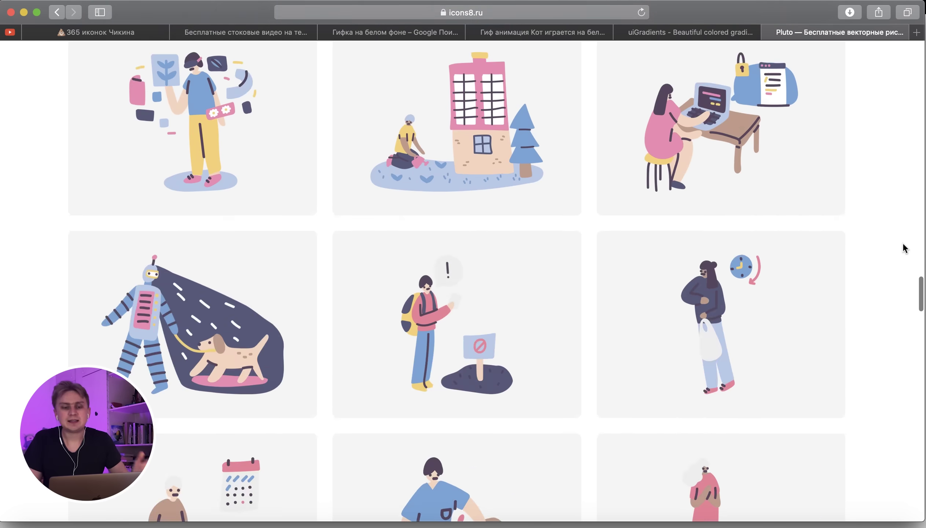
scroll(905, 248, "up", 8)
scroll(904, 248, "up", 8)
scroll(904, 248, "up", 15)
scroll(904, 244, "up", 5)
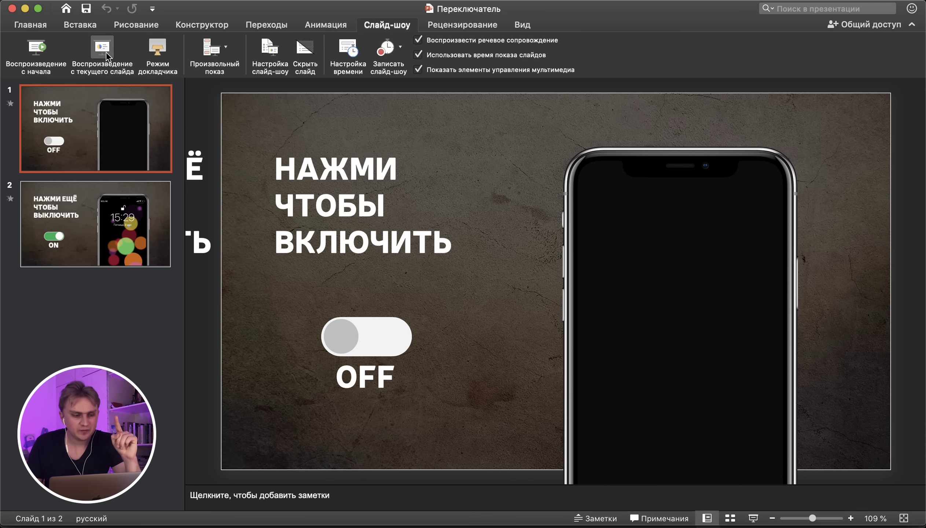
- Start the show on the «Переключатель» slide and flip the toggle ON and OFF repeatedly
left_click(106, 52)
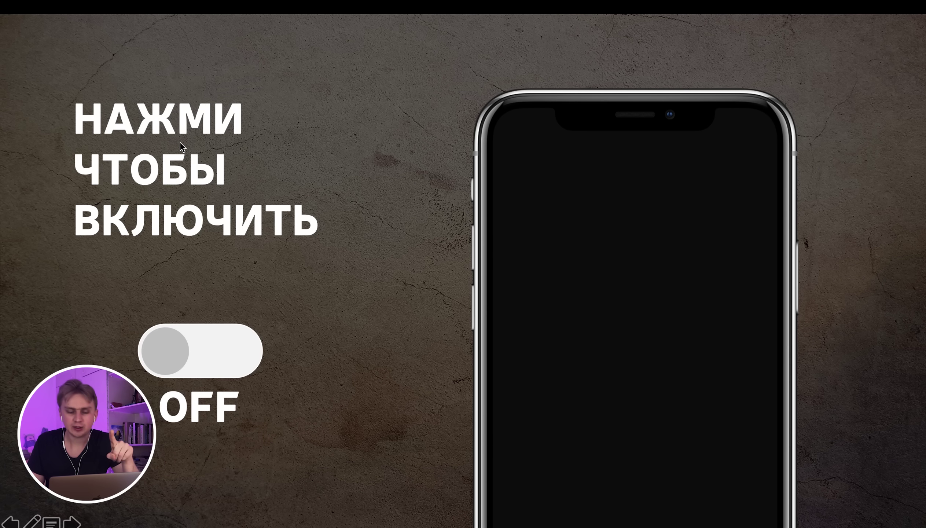
left_click(174, 356)
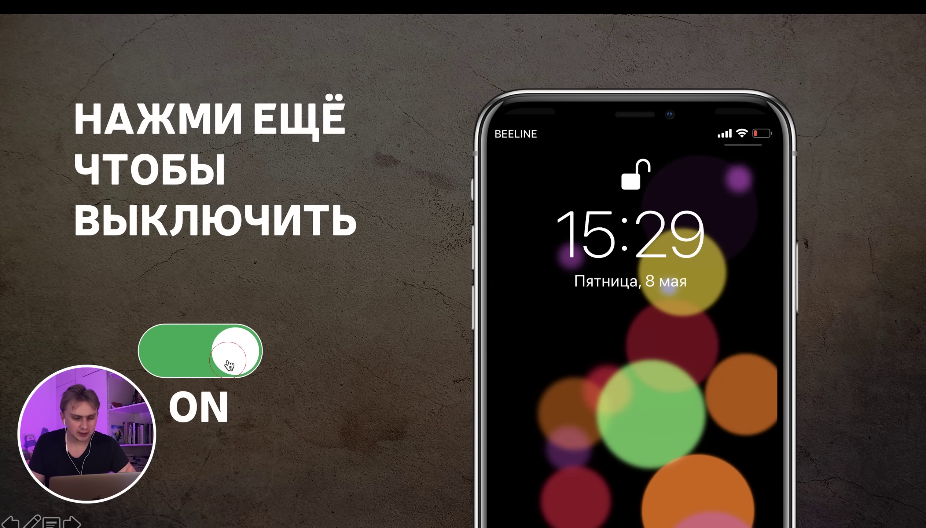
left_click(228, 363)
left_click(171, 356)
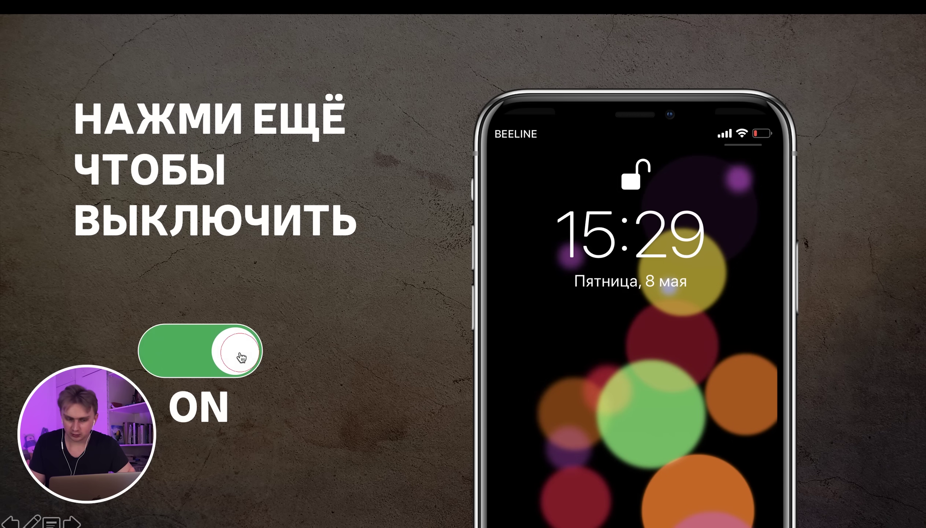
left_click(242, 358)
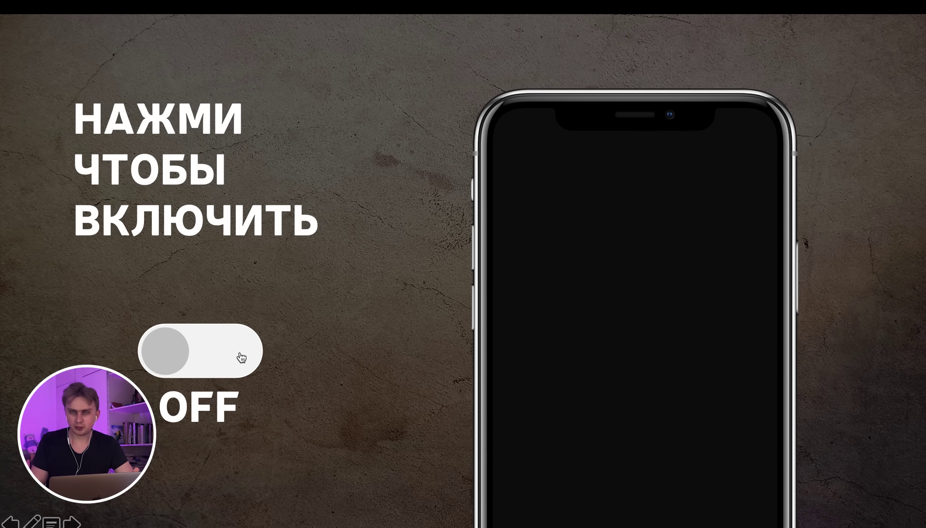